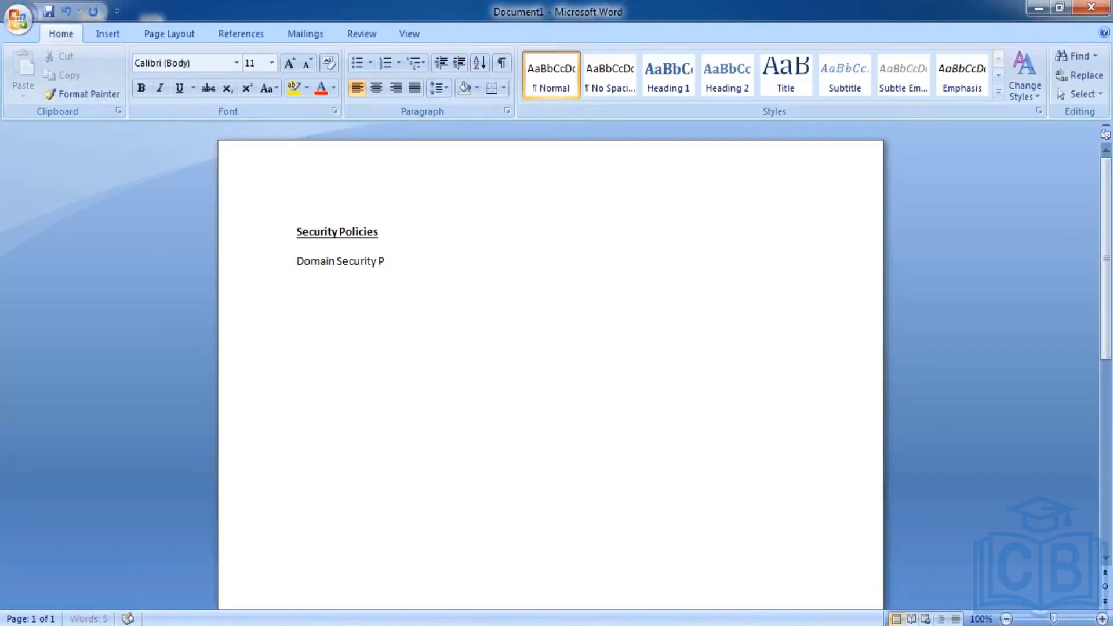
- Complete the first entry as "Domain Security Policy" and add "Business Security Policy" a few lines below it
{"action": "type", "text": "icy"}
{"action": "key", "text": "Return"}
{"action": "key", "text": "Return"}
{"action": "key", "text": "Return"}
{"action": "type", "text": "Business Security"}
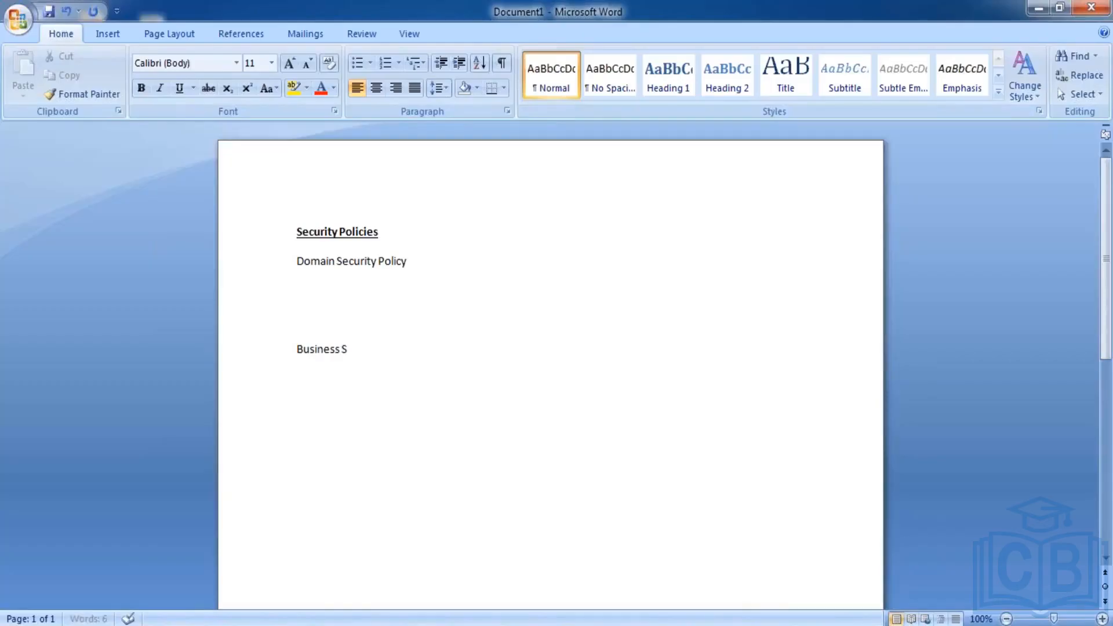
{"action": "left_click", "coordinate": [379, 232]}
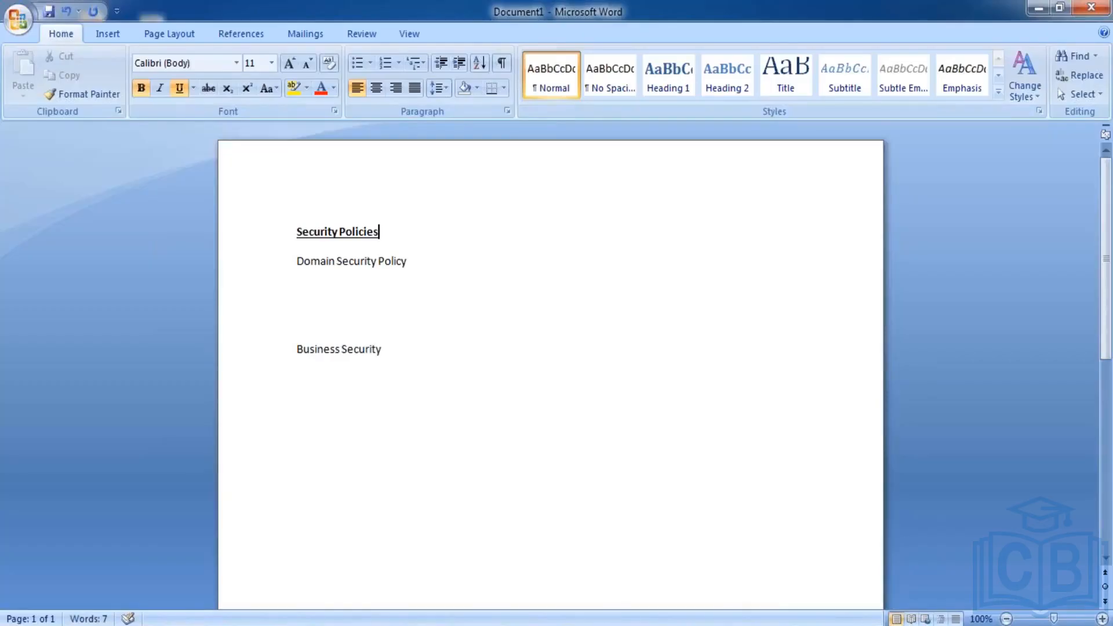
{"action": "left_click", "coordinate": [410, 348]}
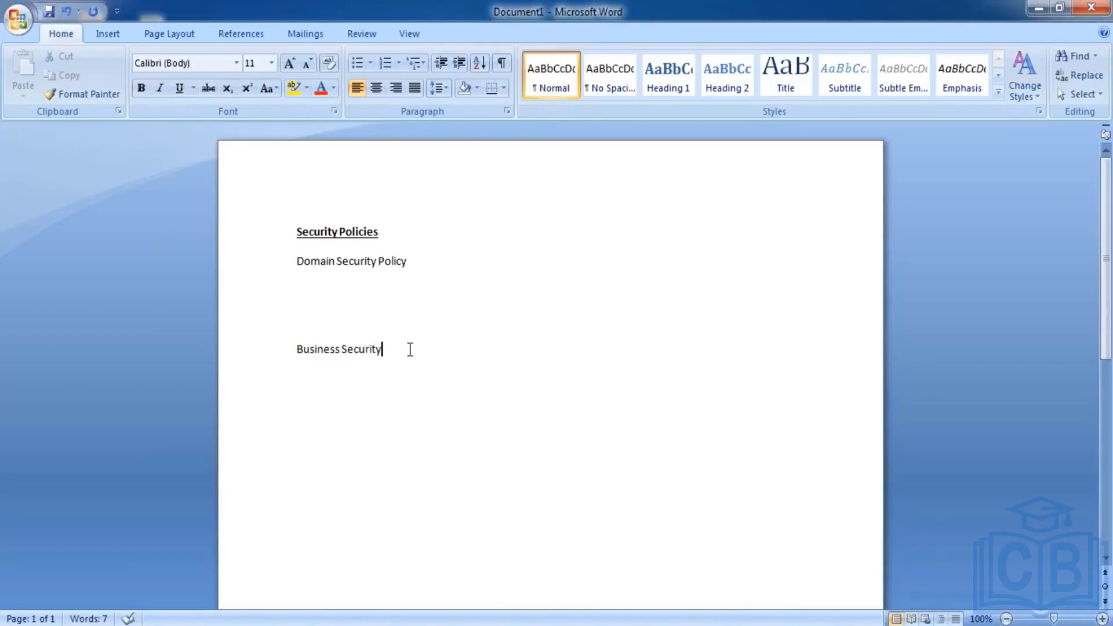
{"action": "type", "text": "Policy"}
- Append "- To view or modify" to the Domain Security Policy line
{"action": "left_click", "coordinate": [435, 259]}
{"action": "type", "text": "- To"}
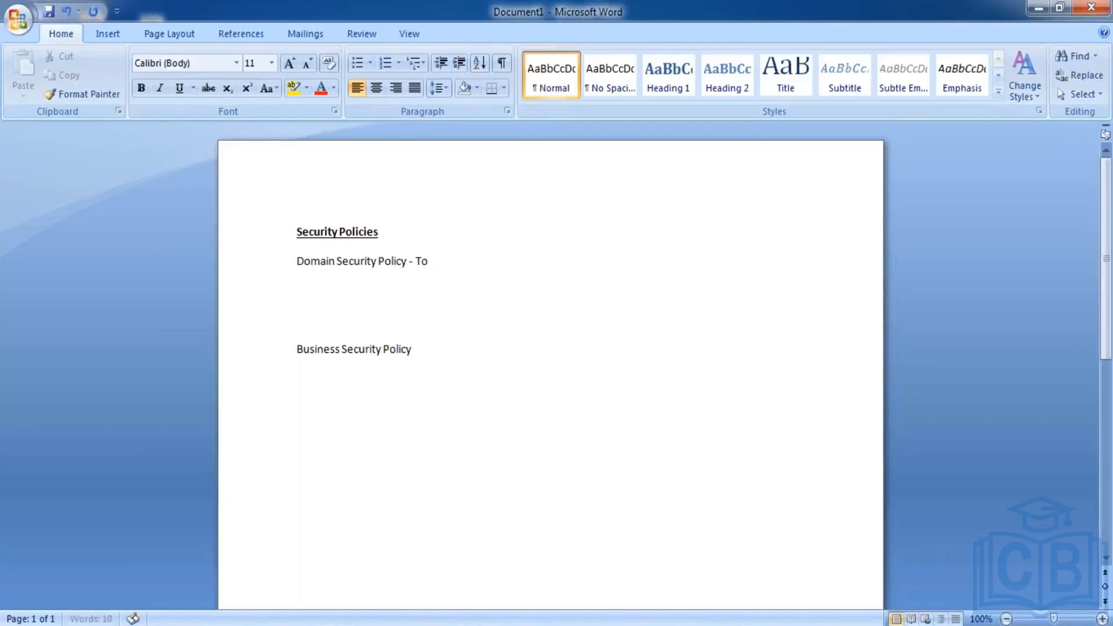
{"action": "type", "text": " view or modify"}
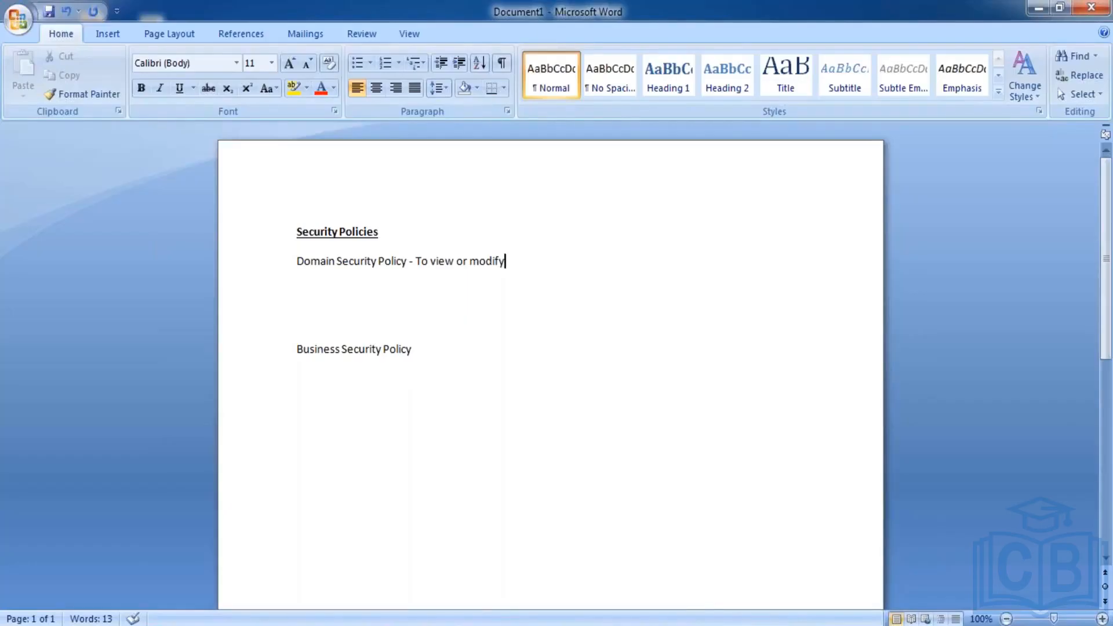
- Append "- Approve, Rescind, Correct" to the Business Security Policy line
{"action": "left_click", "coordinate": [427, 351]}
{"action": "type", "text": "- Approve,"}
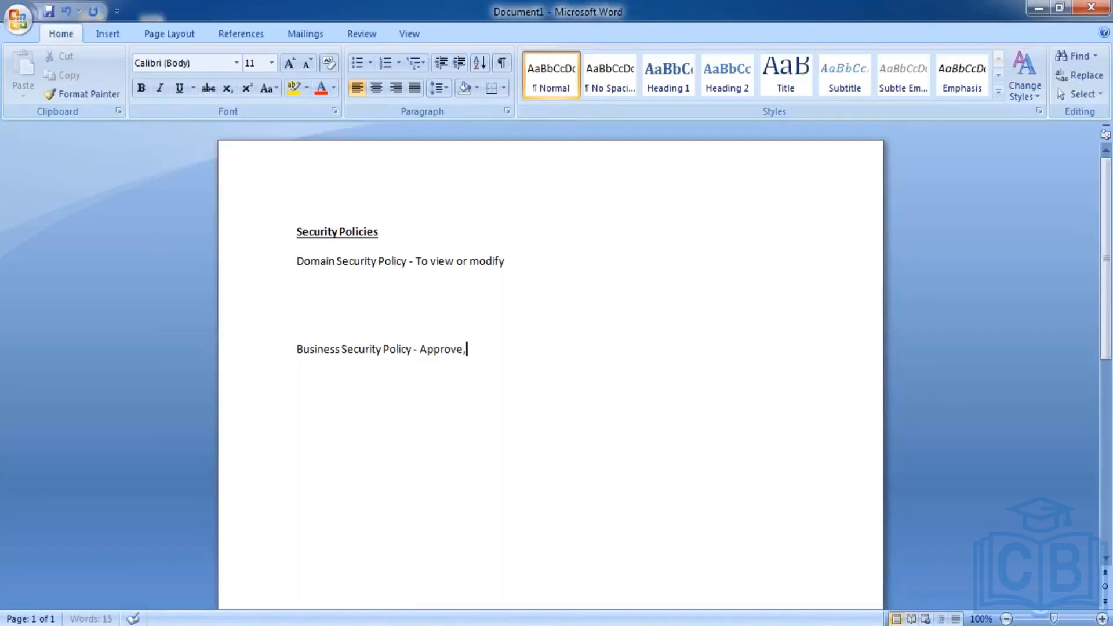
{"action": "type", "text": " Rescnd"}
{"action": "key", "text": "BackSpace"}
{"action": "key", "text": "BackSpace"}
{"action": "type", "text": "ind"}
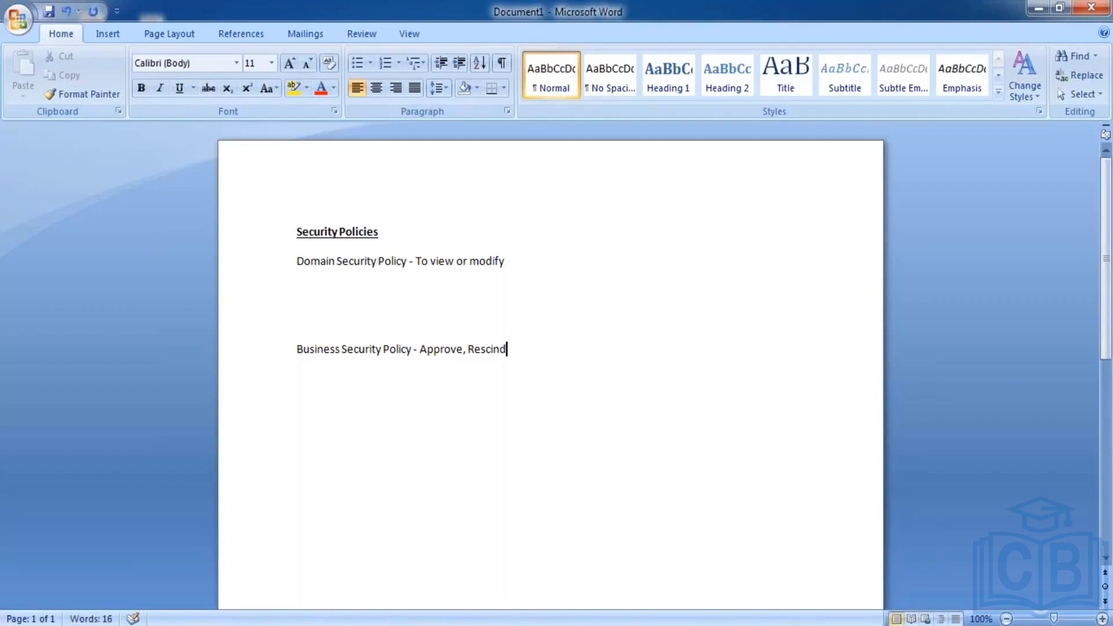
{"action": "type", "text": ", Correct"}
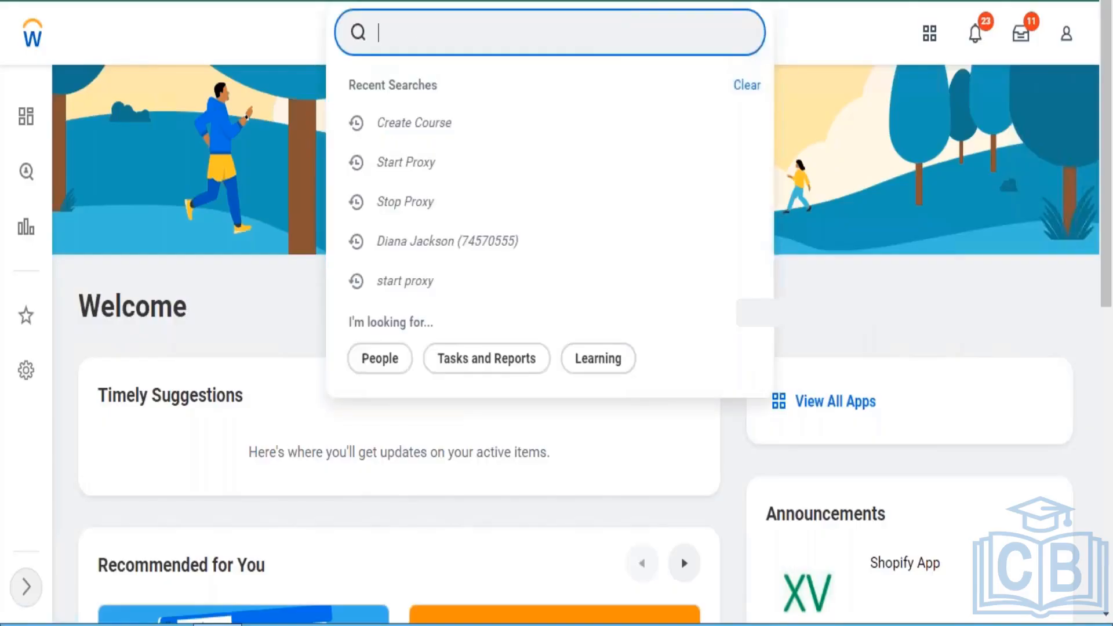
- In Workday, search for the Internal Auditor at SC New York by name and start Enter Time Off for that worker
{"action": "type", "text": "john"}
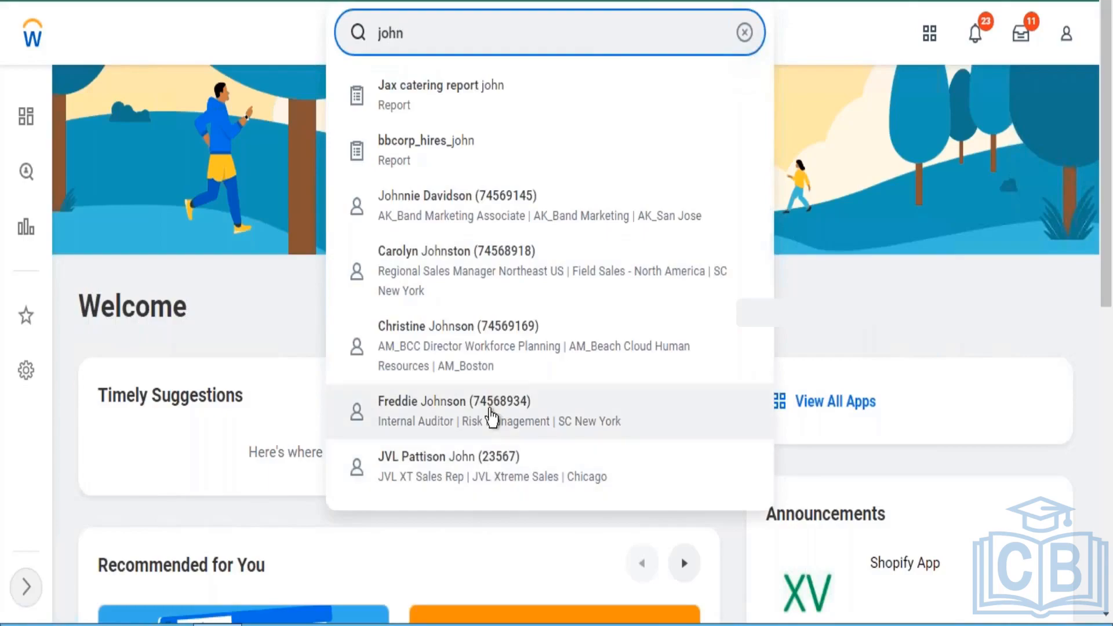
{"action": "left_click", "coordinate": [492, 415]}
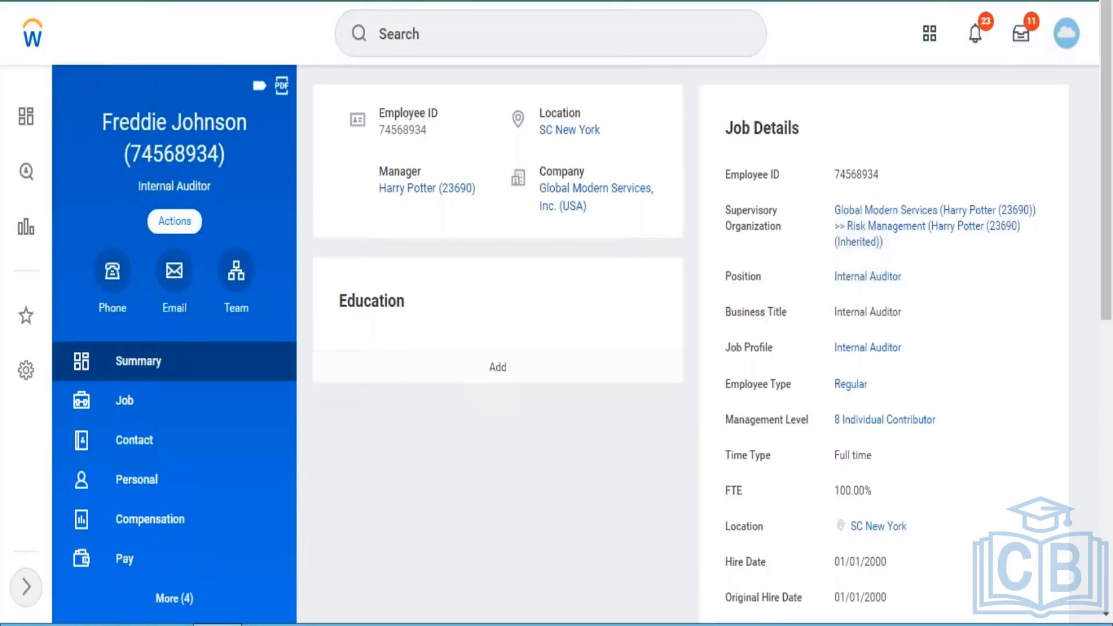
{"action": "left_click", "coordinate": [175, 220]}
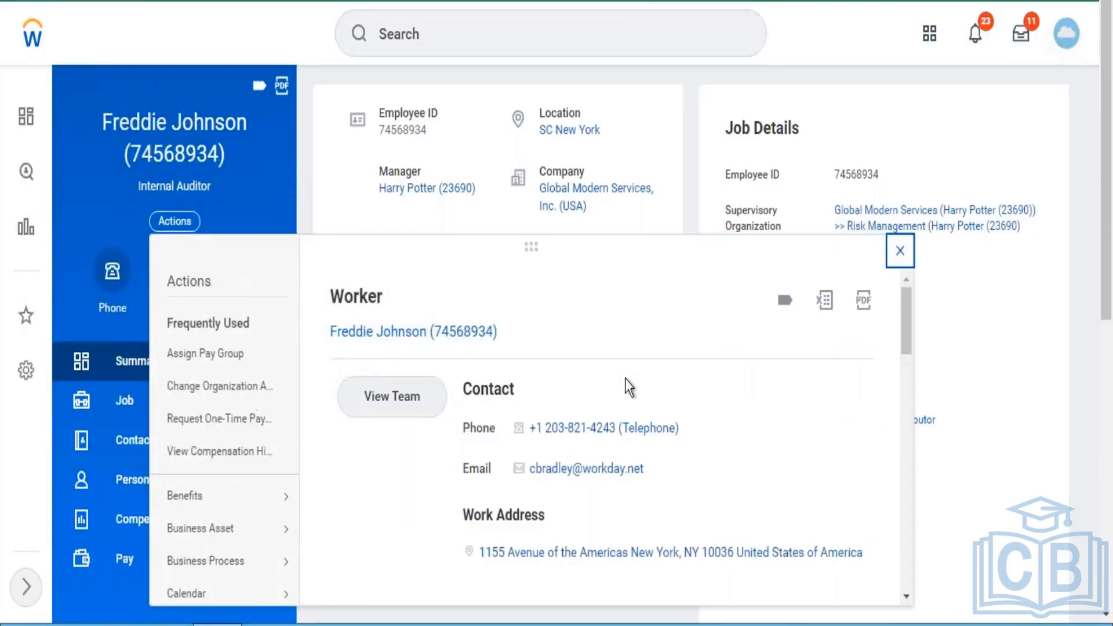
{"action": "left_click_drag", "start_coordinate": [906, 311], "coordinate": [904, 447]}
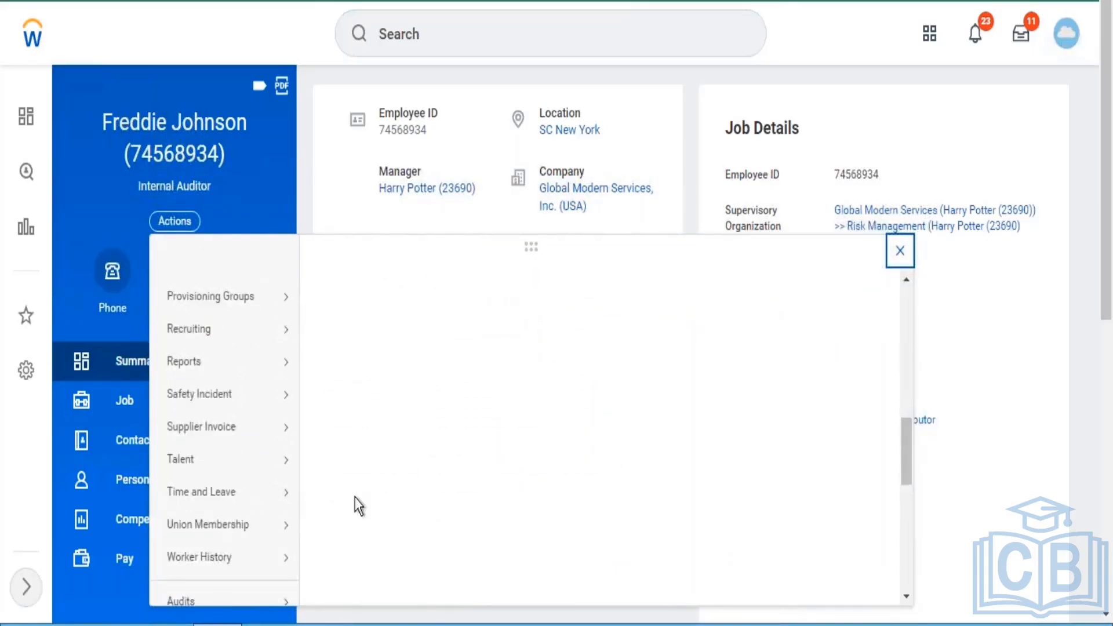
{"action": "mouse_move", "coordinate": [283, 504]}
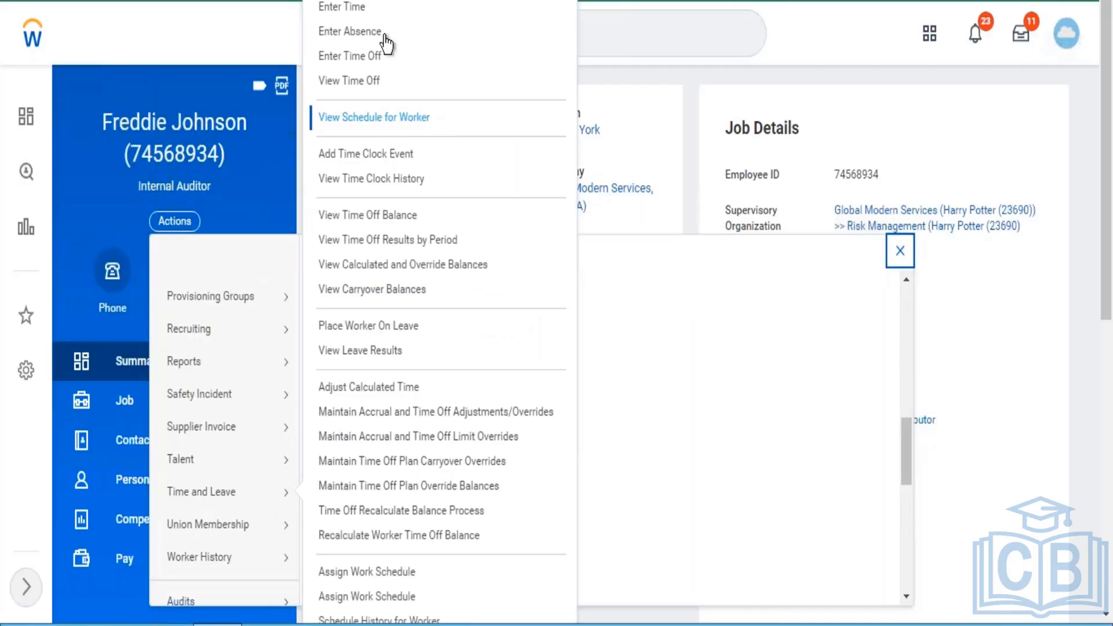
{"action": "left_click", "coordinate": [362, 58]}
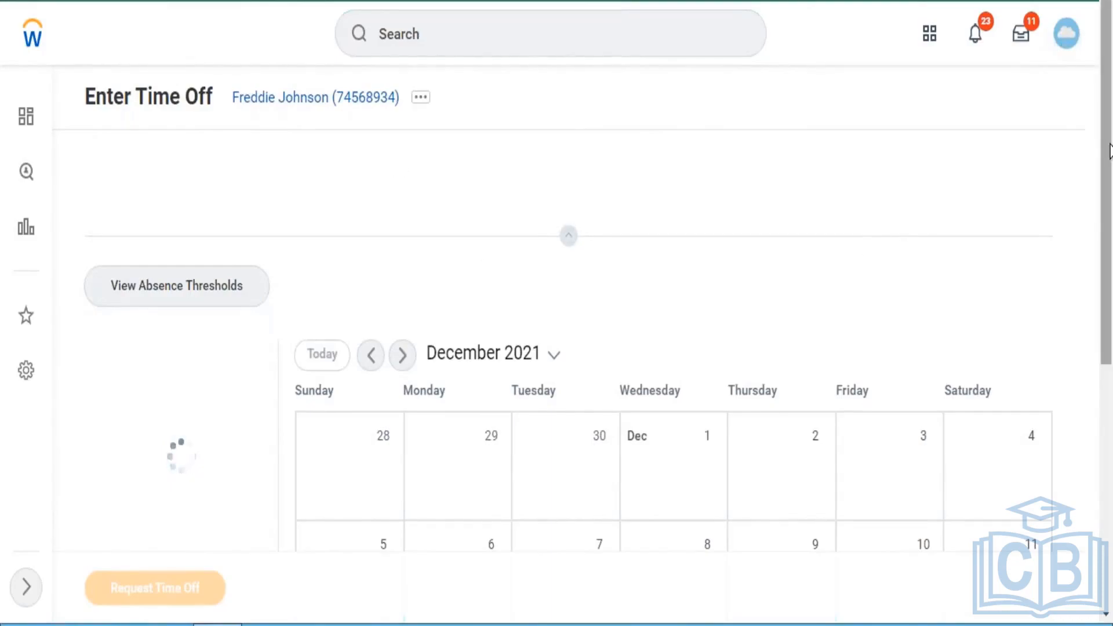
- Select 27 to 31 December 2021 in the absence calendar and start a time off request for those days
{"action": "left_click_drag", "start_coordinate": [1110, 152], "coordinate": [1109, 237]}
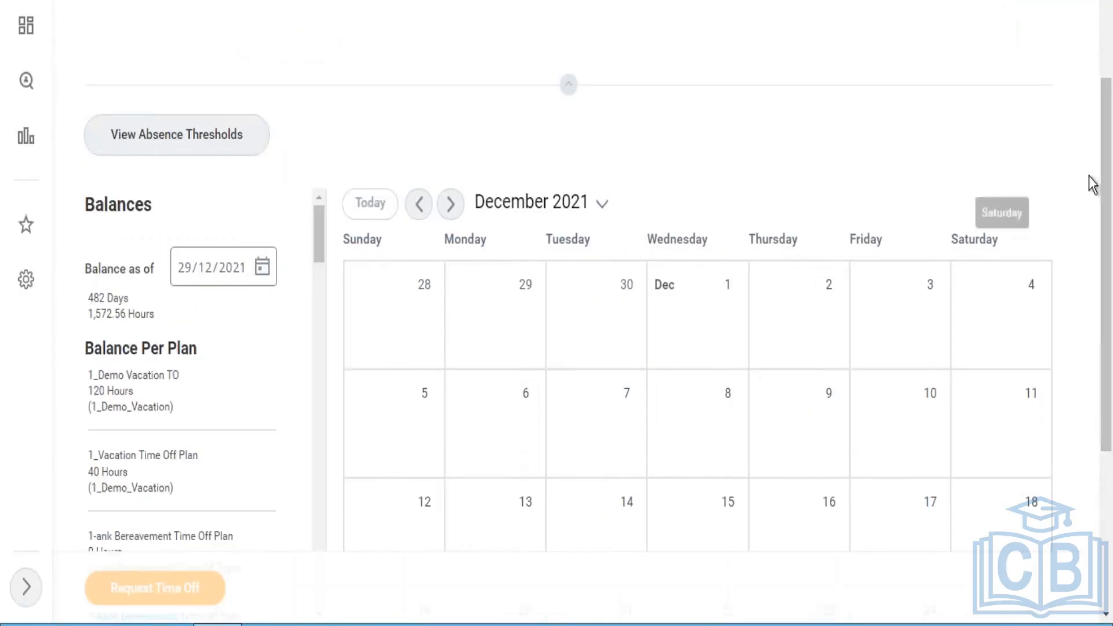
{"action": "left_click_drag", "start_coordinate": [1106, 197], "coordinate": [1105, 351]}
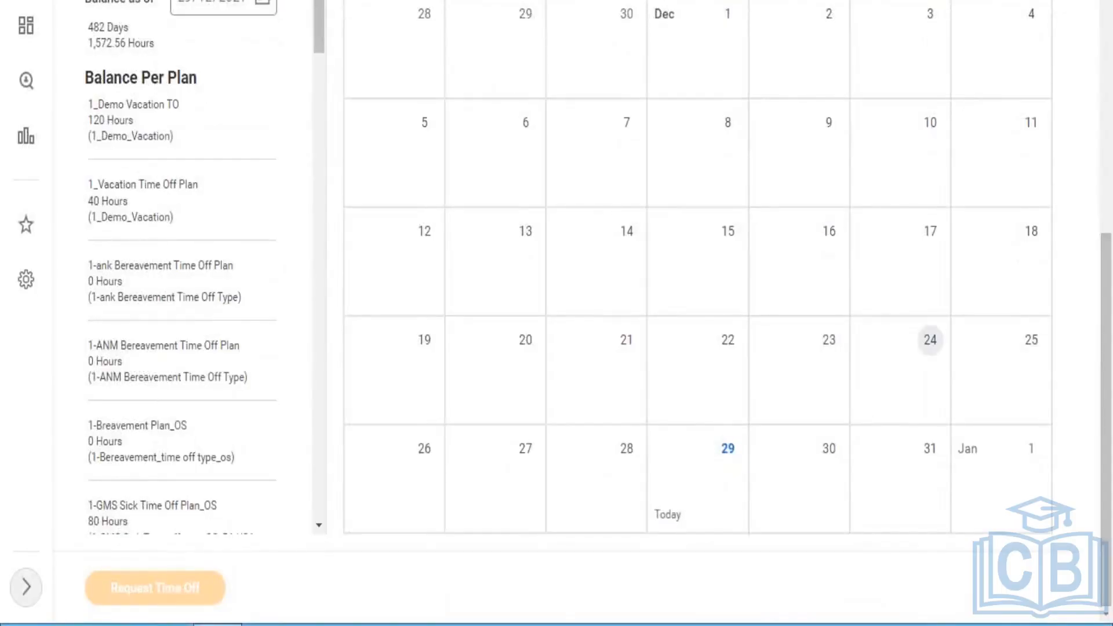
{"action": "left_click", "coordinate": [799, 477]}
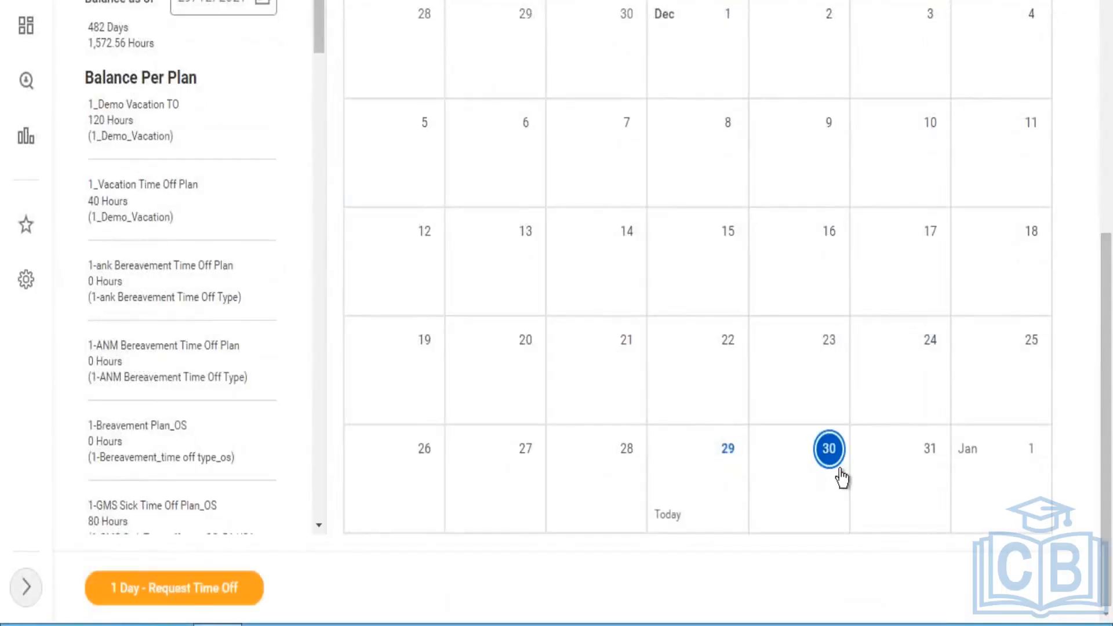
{"action": "left_click", "coordinate": [898, 471]}
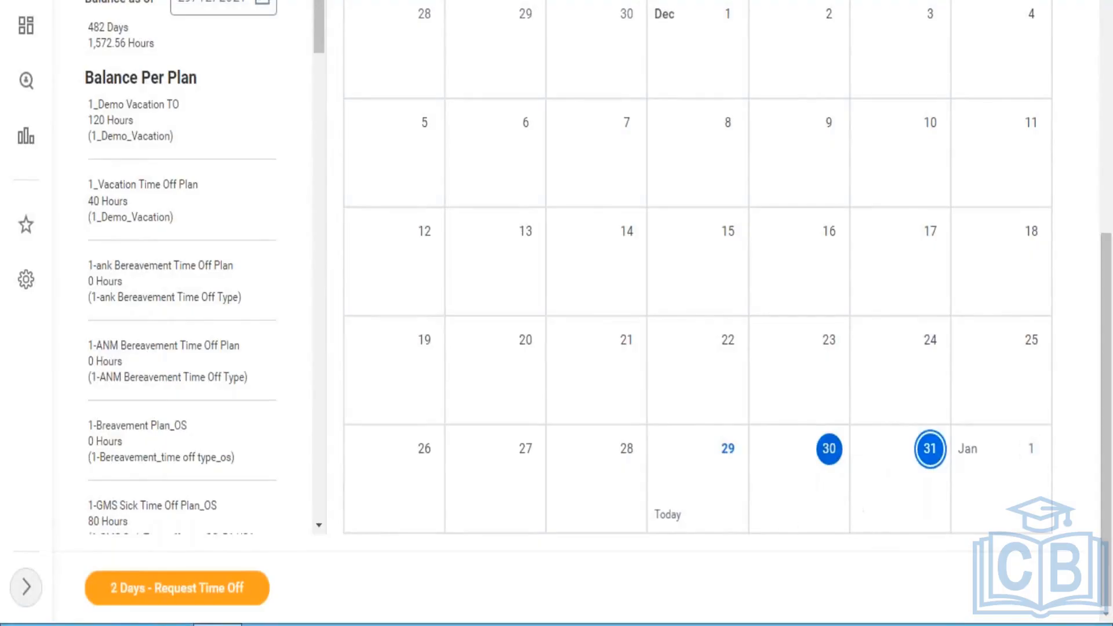
{"action": "left_click", "coordinate": [537, 464]}
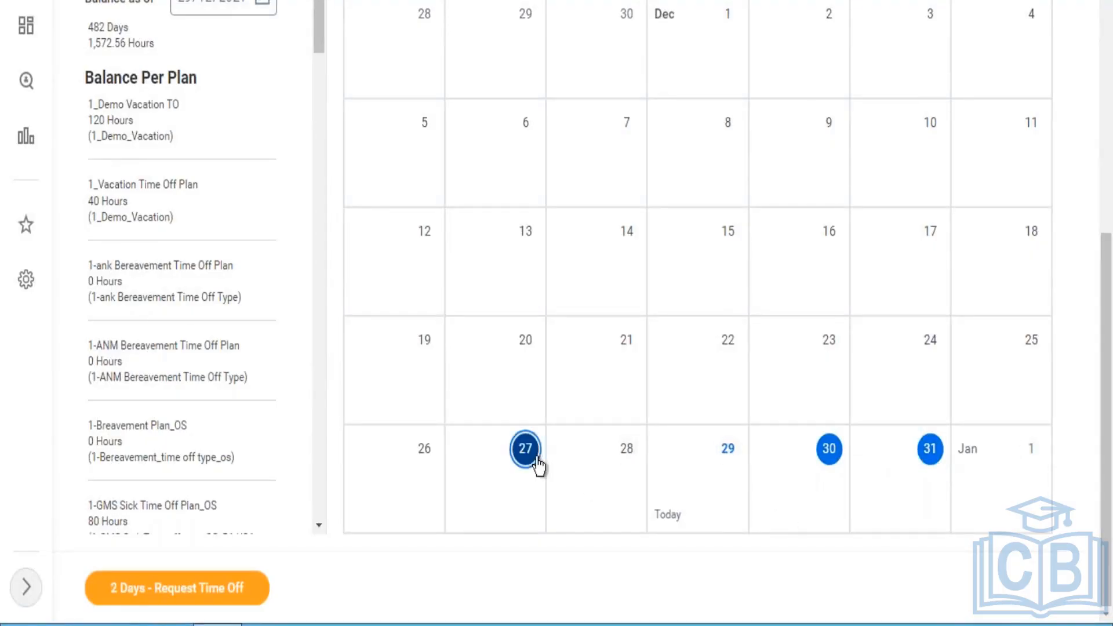
{"action": "left_click", "coordinate": [602, 467]}
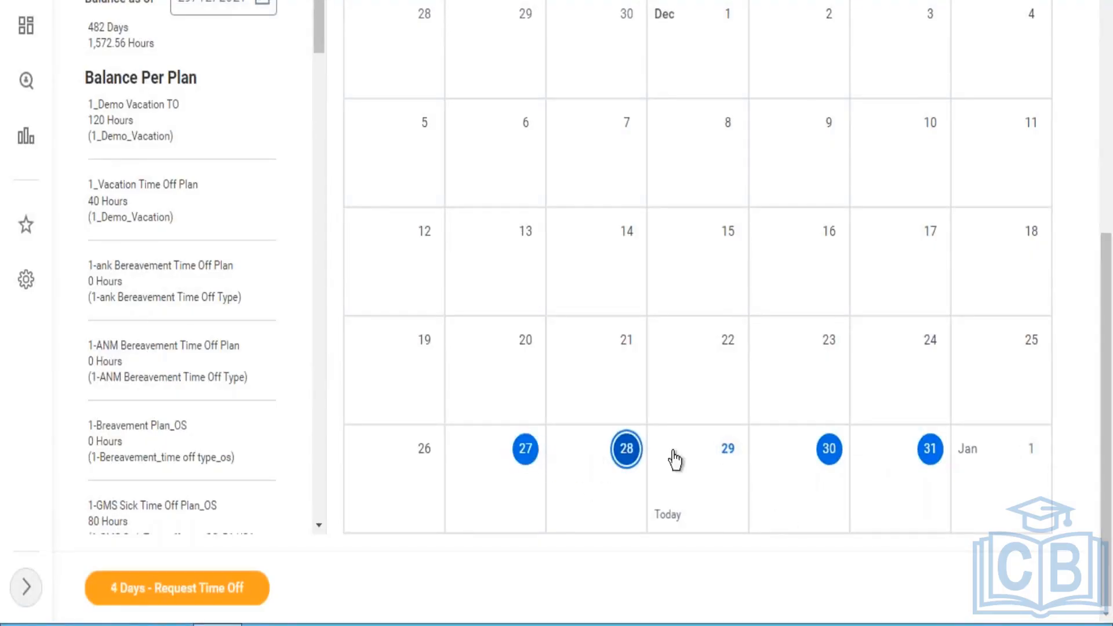
{"action": "left_click", "coordinate": [728, 450]}
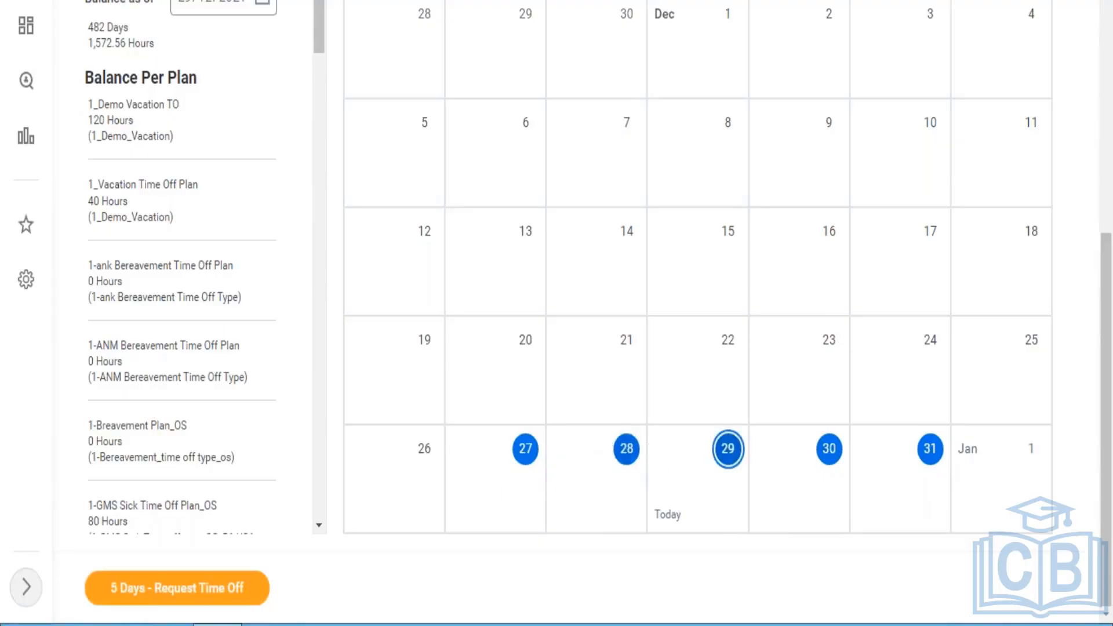
{"action": "left_click", "coordinate": [224, 592]}
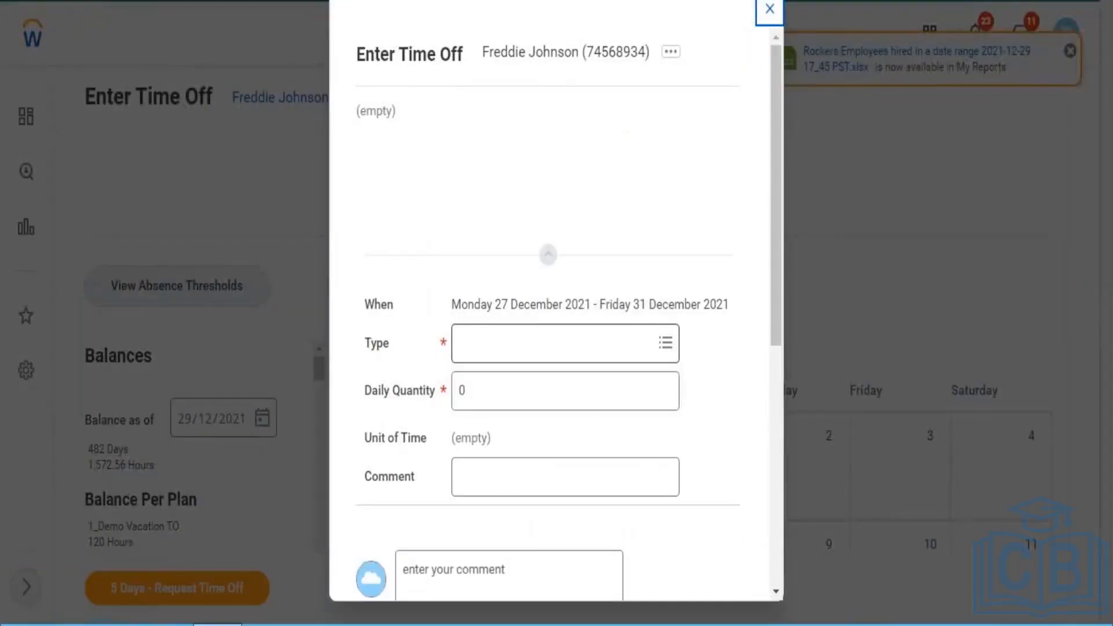
- Set the time off type to Annual Leave (Days) with a daily quantity of 5
{"action": "left_click", "coordinate": [633, 343]}
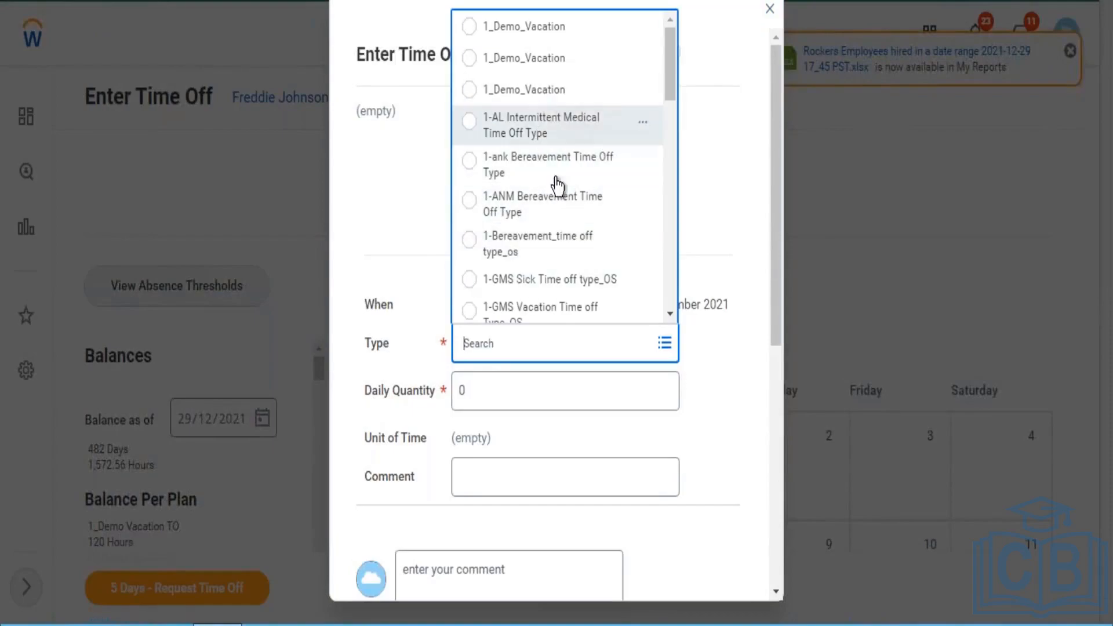
{"action": "left_click_drag", "start_coordinate": [670, 68], "coordinate": [671, 228]}
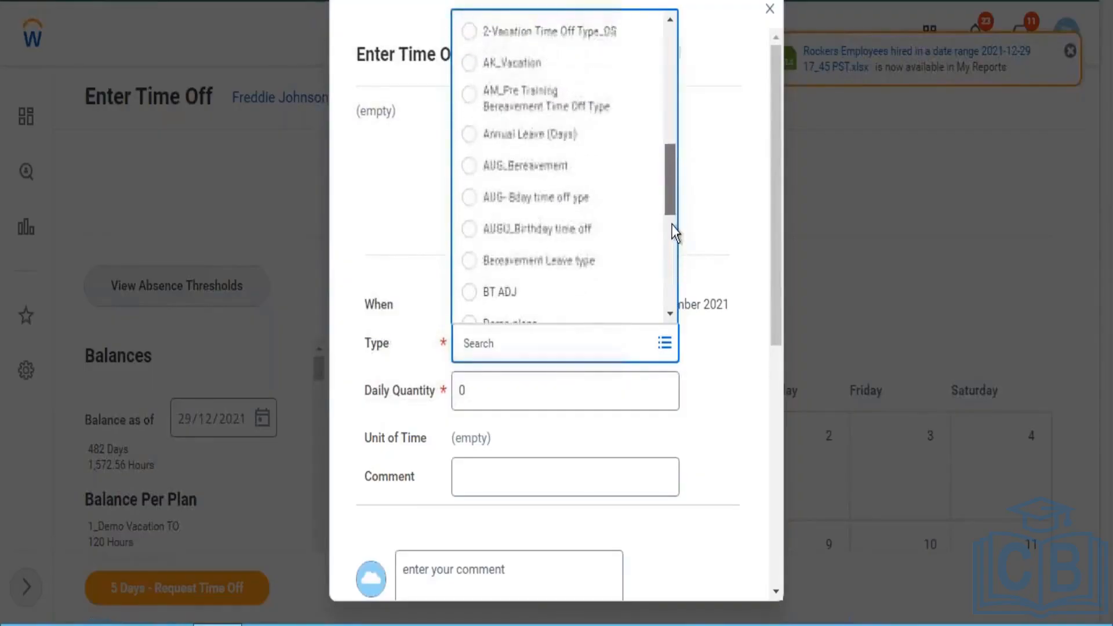
{"action": "left_click", "coordinate": [586, 139]}
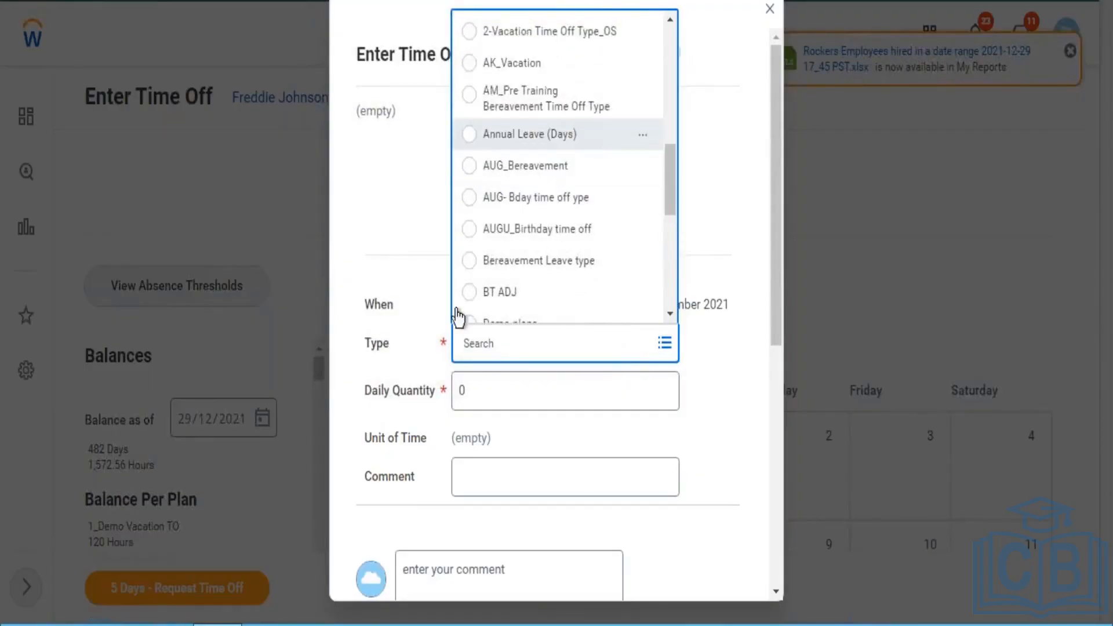
{"action": "left_click", "coordinate": [504, 395]}
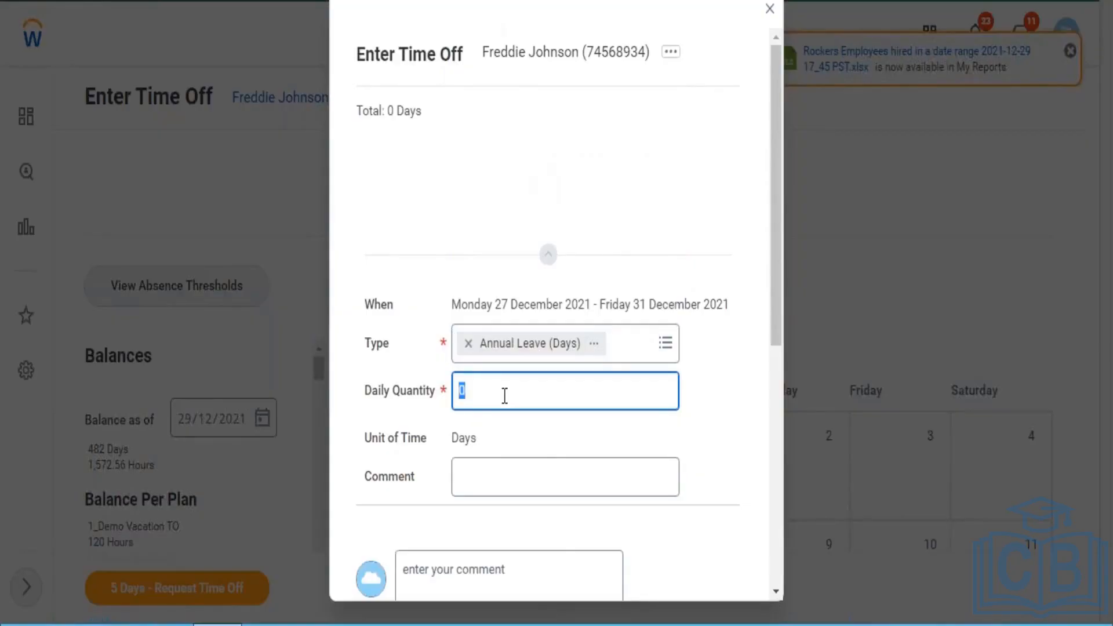
{"action": "type", "text": "5"}
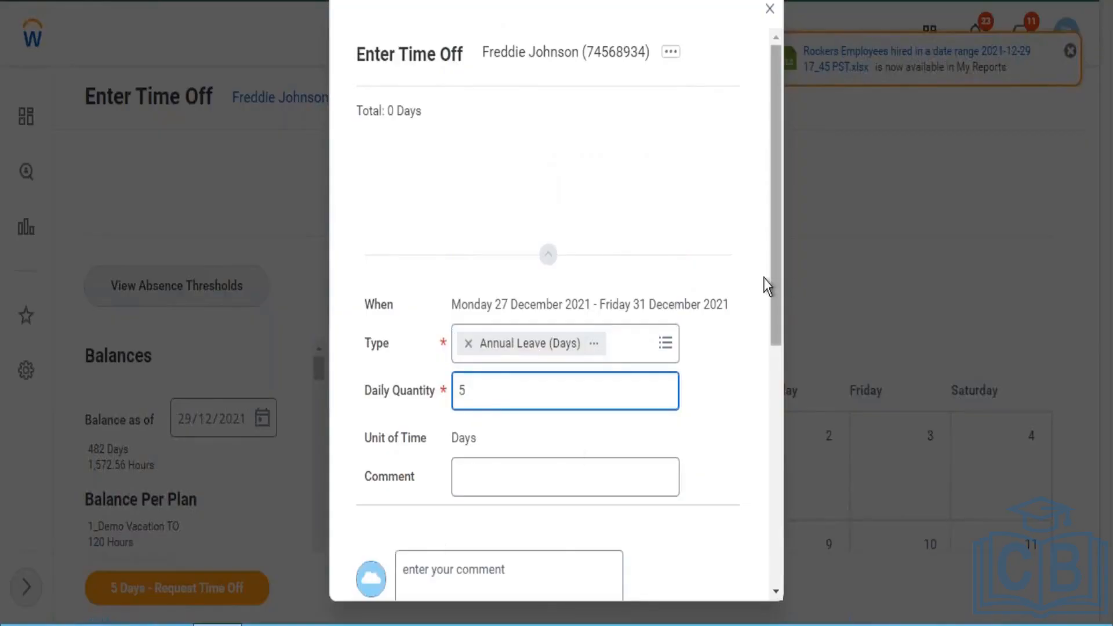
- Check the daily quantity and try to submit the Annual Leave (Days) request
{"action": "left_click_drag", "start_coordinate": [774, 267], "coordinate": [776, 491]}
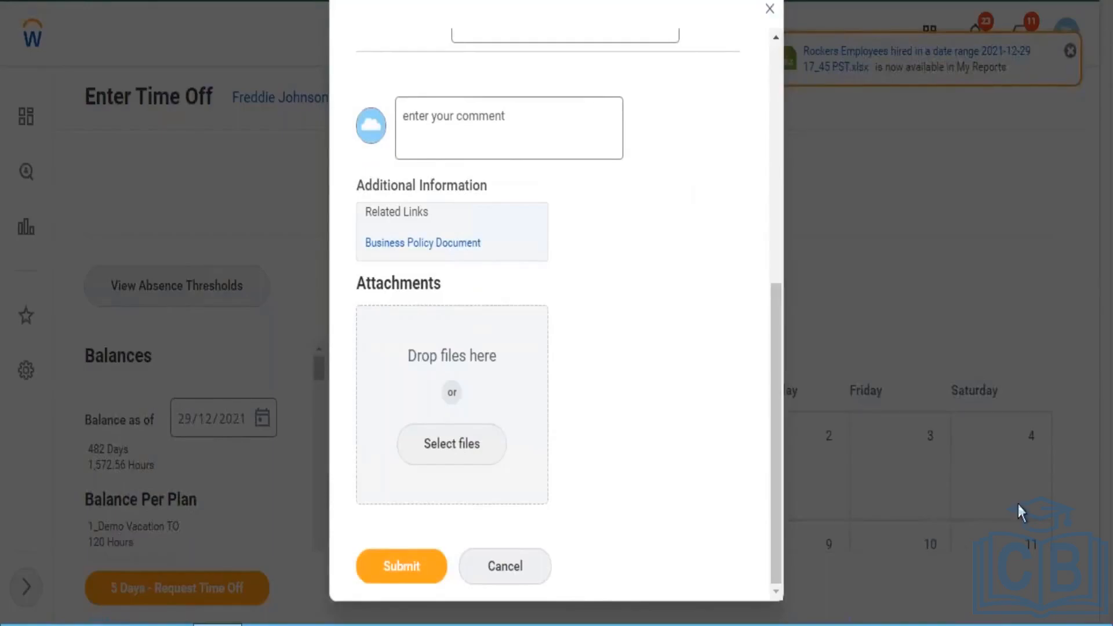
{"action": "left_click_drag", "start_coordinate": [772, 489], "coordinate": [764, 343]}
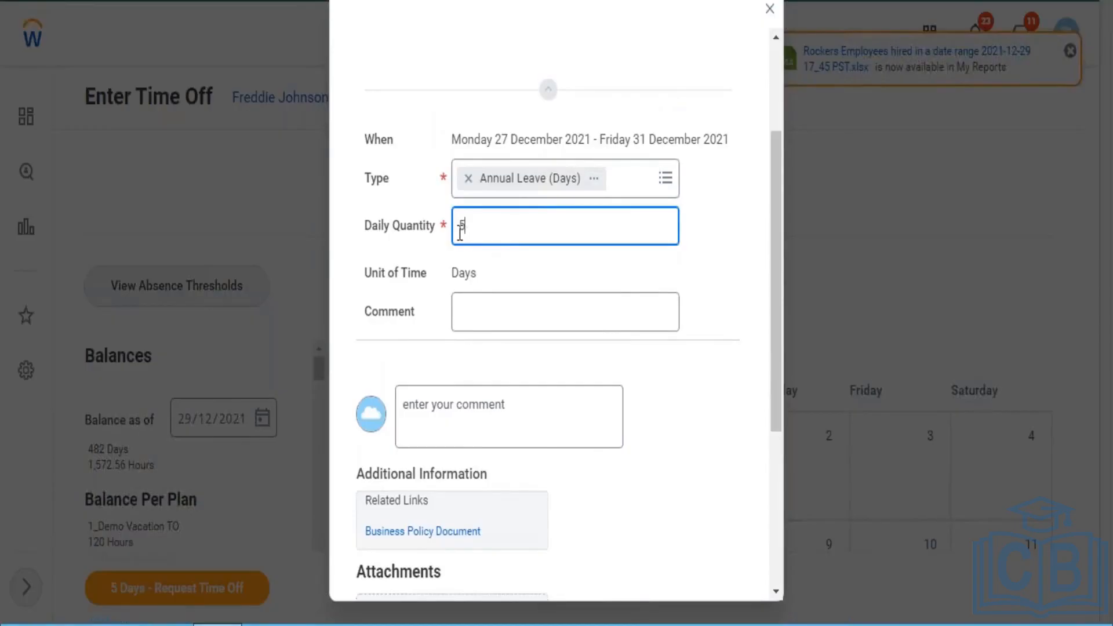
{"action": "double_click", "coordinate": [458, 232]}
{"action": "left_click", "coordinate": [486, 221]}
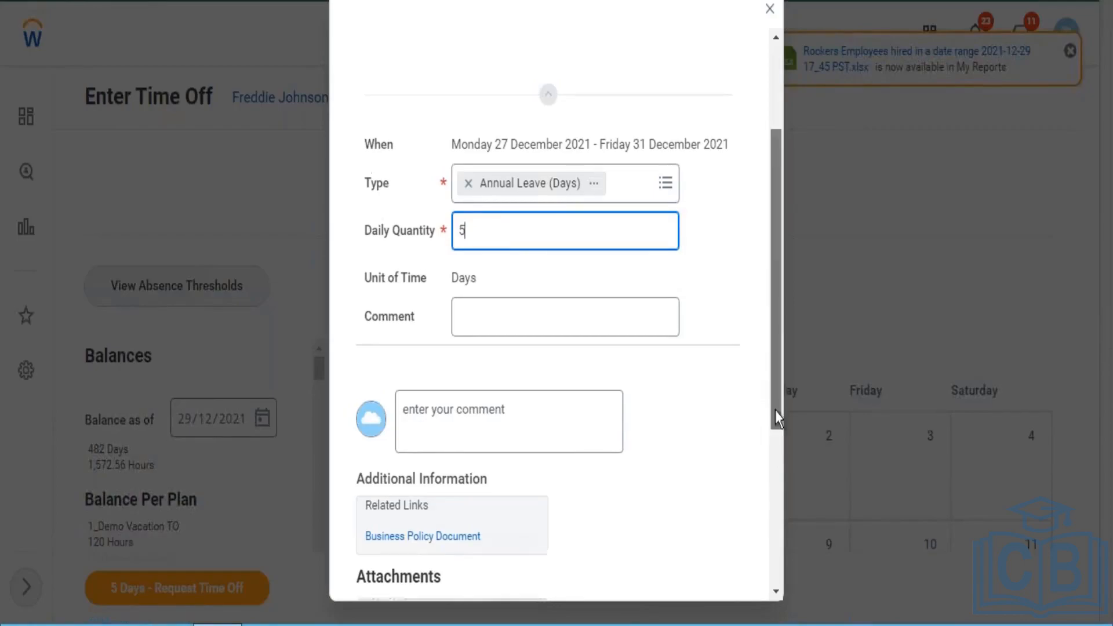
{"action": "left_click_drag", "start_coordinate": [774, 411], "coordinate": [776, 548]}
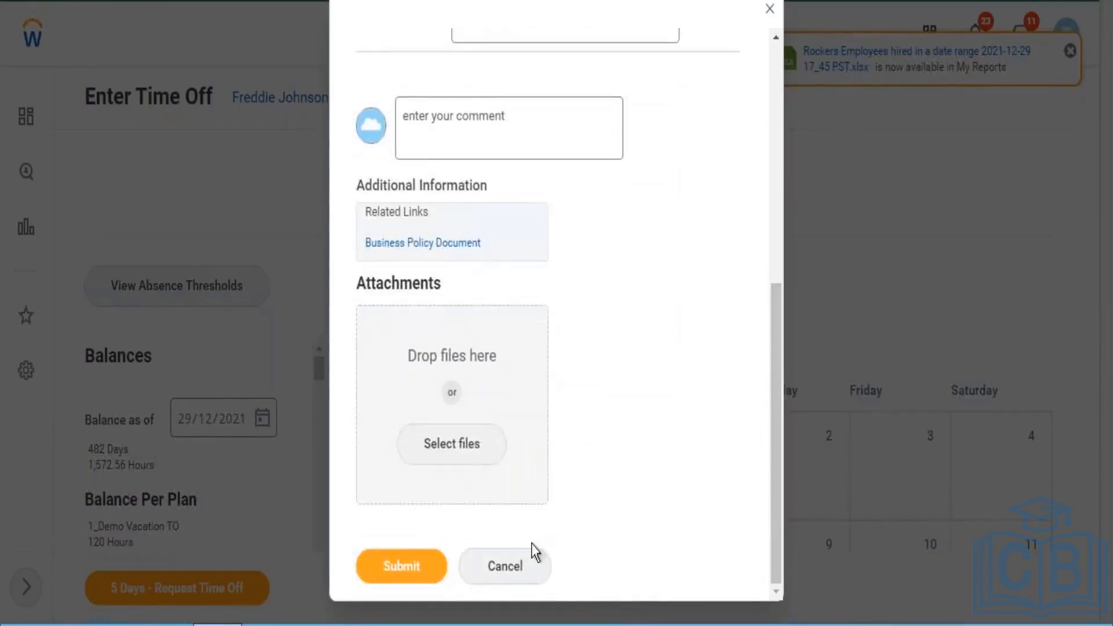
{"action": "left_click", "coordinate": [427, 577]}
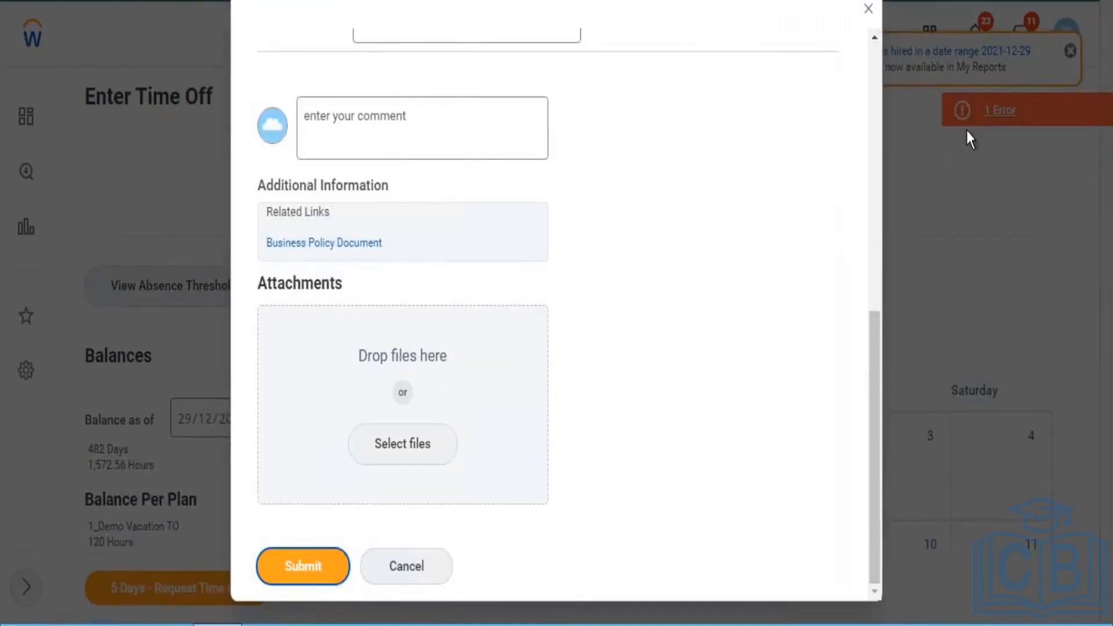
{"action": "left_click", "coordinate": [311, 566]}
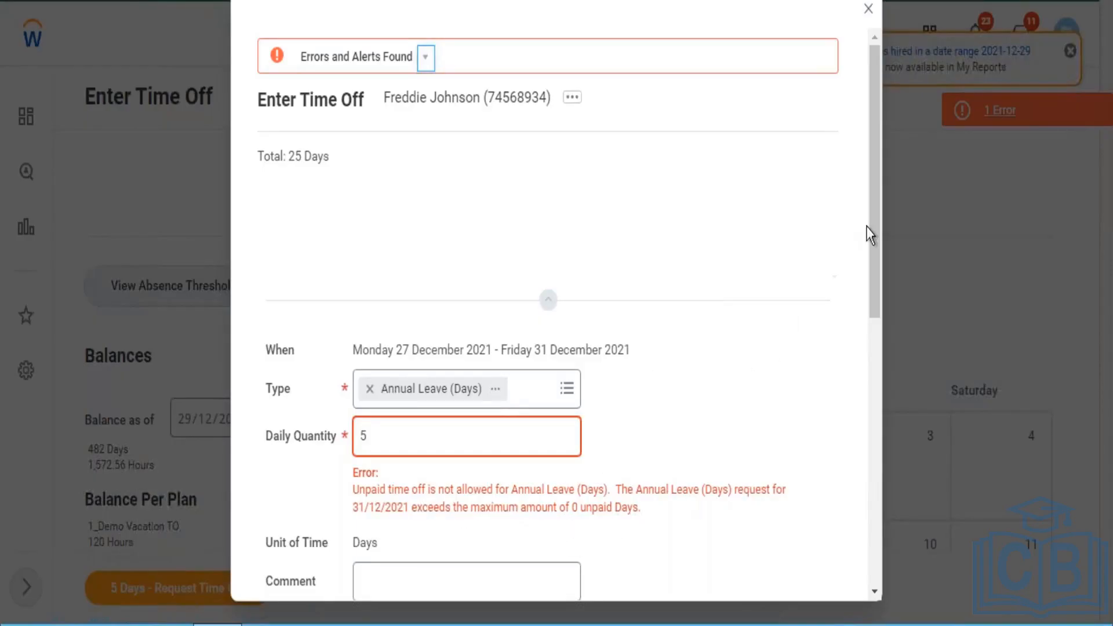
- Replace the Annual Leave (Days) type in the time off request with 2-Vacation Time Off Type_OS
{"action": "left_click", "coordinate": [370, 389]}
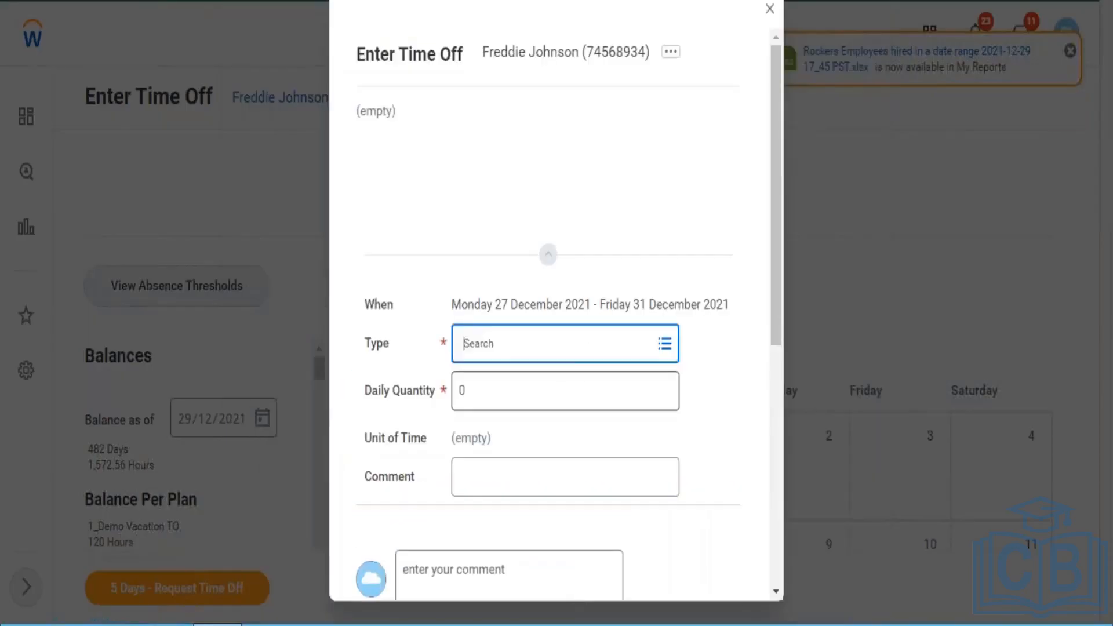
{"action": "left_click", "coordinate": [510, 347]}
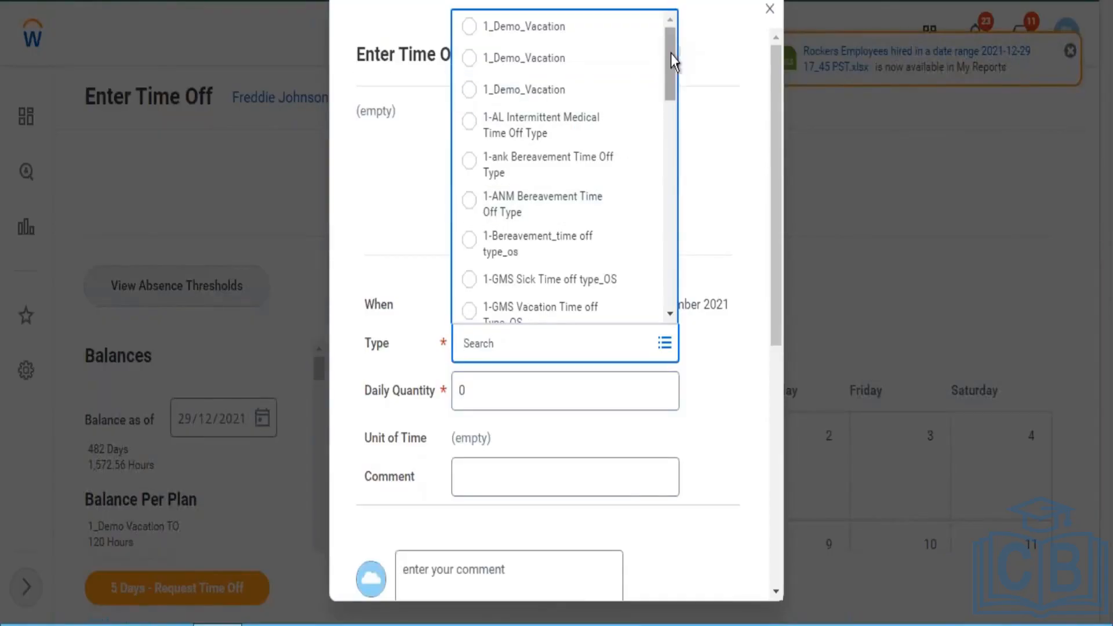
{"action": "scroll", "coordinate": [674, 92], "scroll_direction": "down", "scroll_amount": 2}
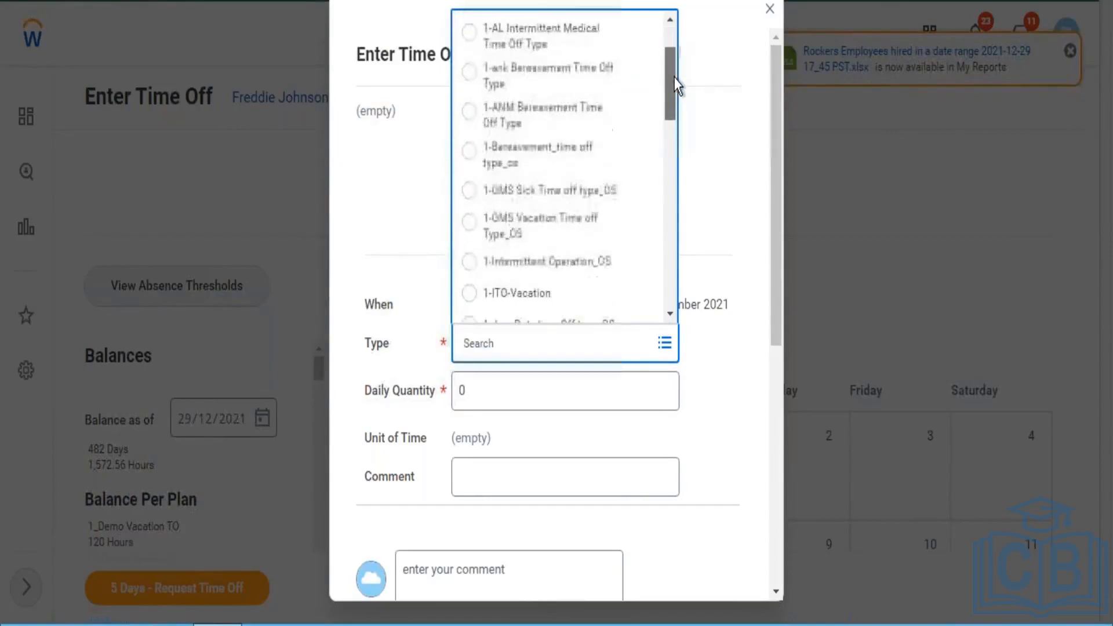
{"action": "scroll", "coordinate": [676, 103], "scroll_direction": "down", "scroll_amount": 2}
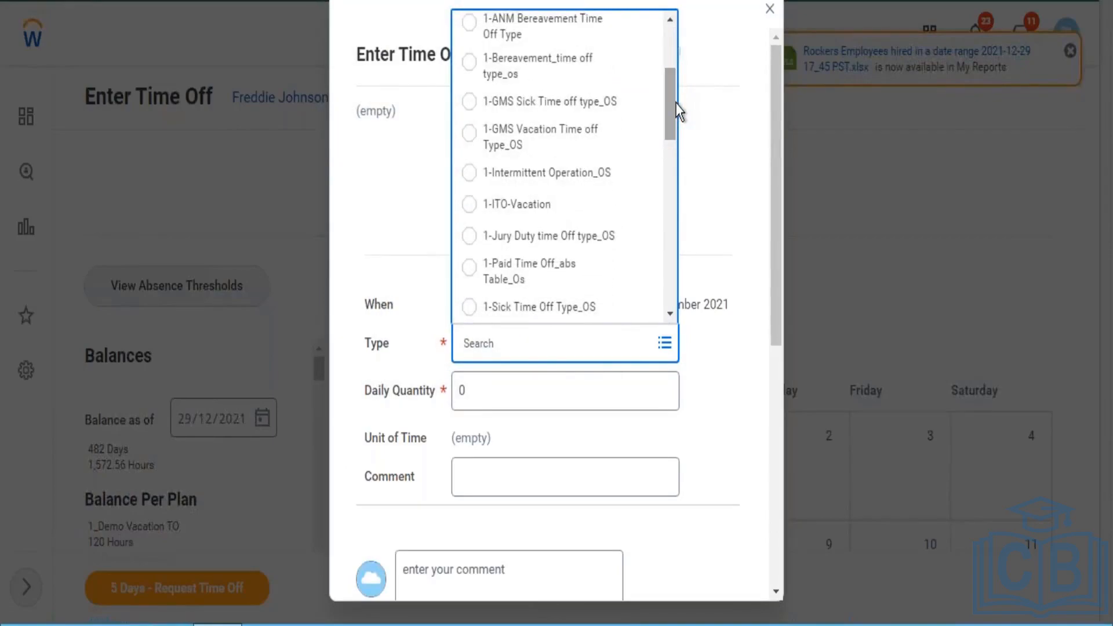
{"action": "scroll", "coordinate": [672, 113], "scroll_direction": "down", "scroll_amount": 2}
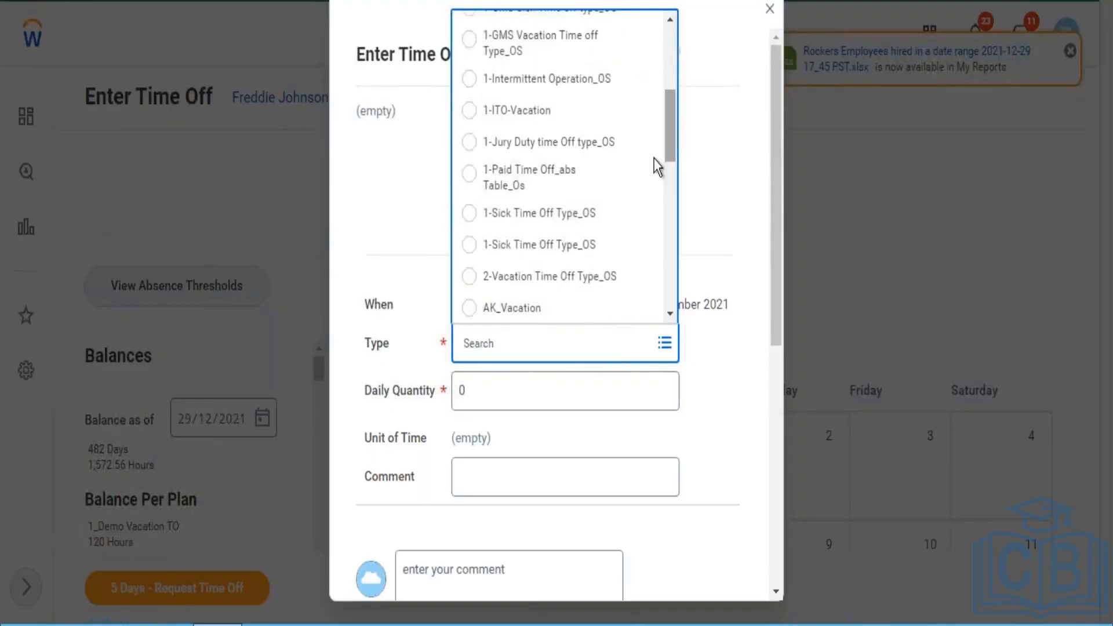
{"action": "left_click", "coordinate": [557, 277]}
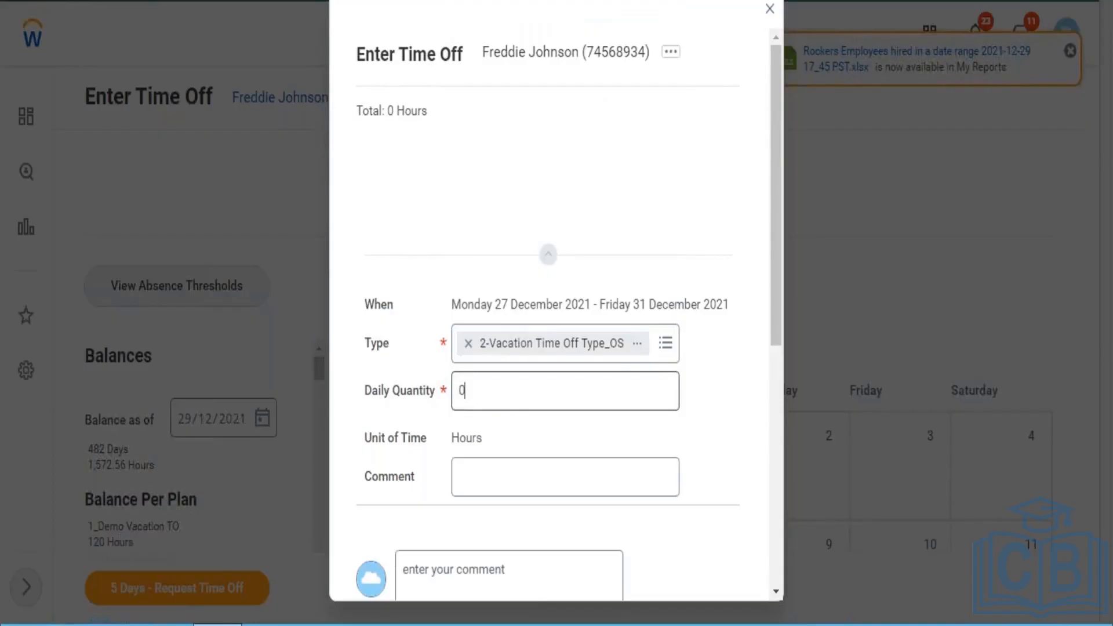
{"action": "key", "text": "Tab"}
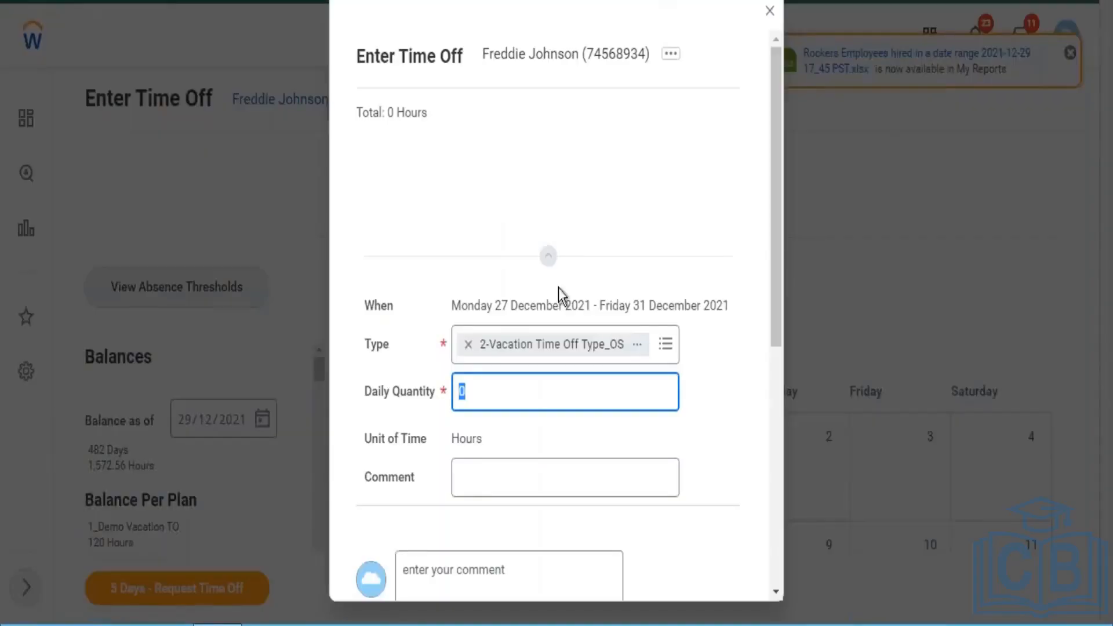
- Close the time off request, discard its changes and return to the home page
{"action": "left_click", "coordinate": [769, 10]}
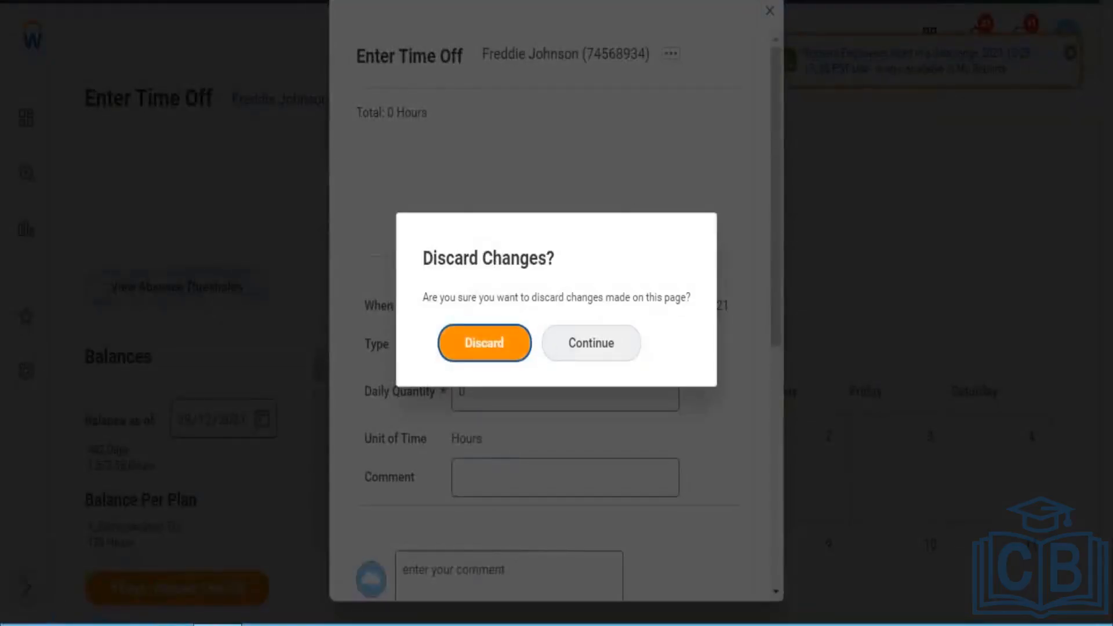
{"action": "left_click", "coordinate": [485, 343]}
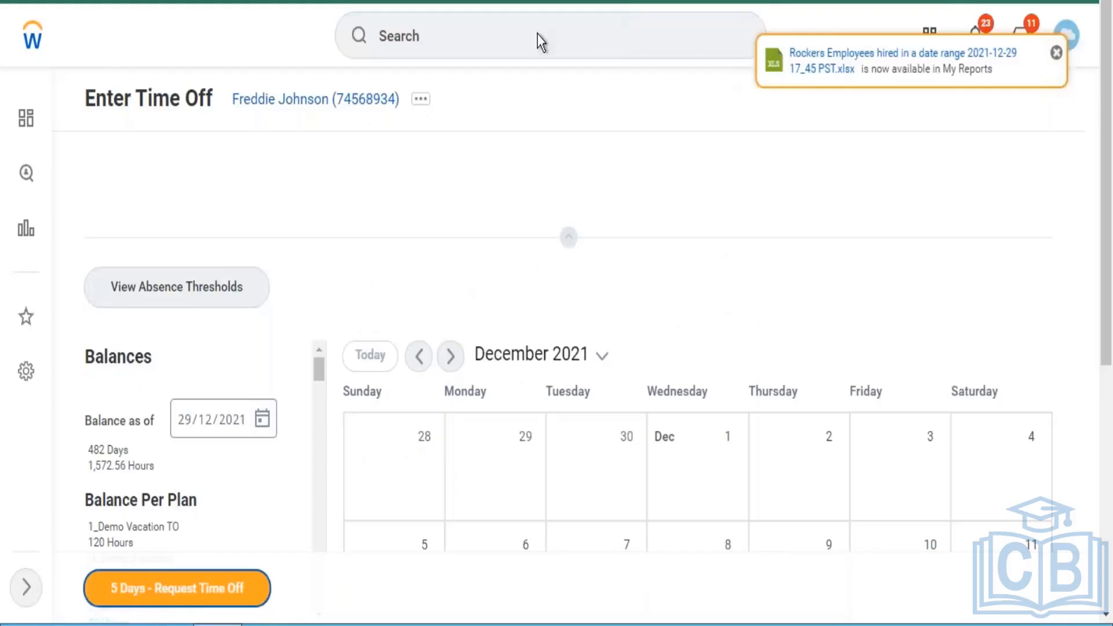
{"action": "left_click", "coordinate": [27, 43]}
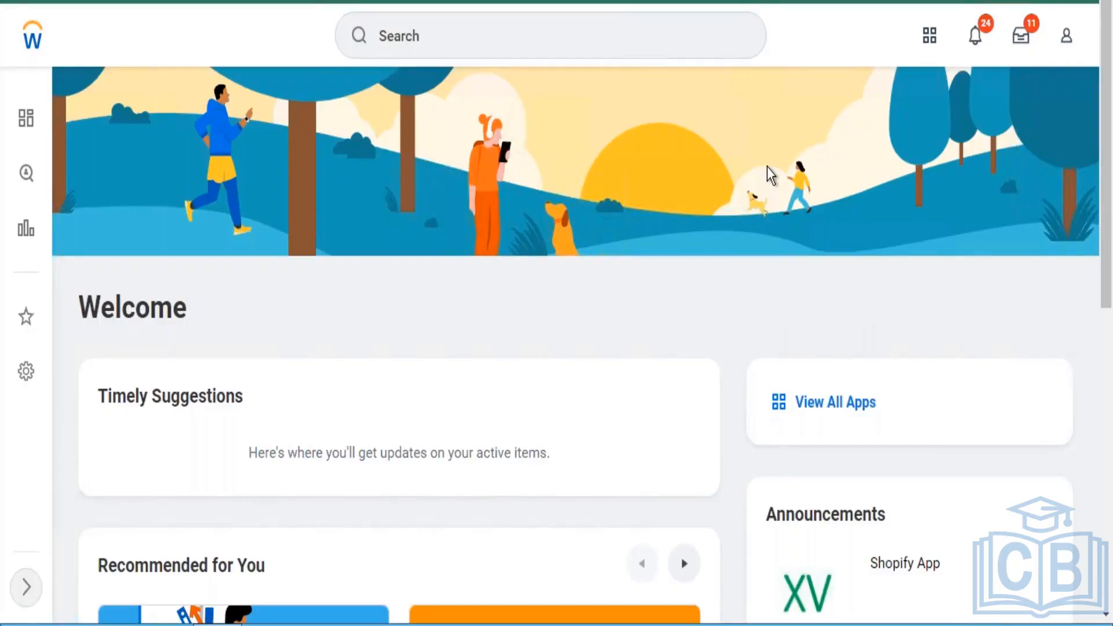
- Search for "maintain functional" and open the Maintain Functional Areas task
{"action": "left_click", "coordinate": [664, 52]}
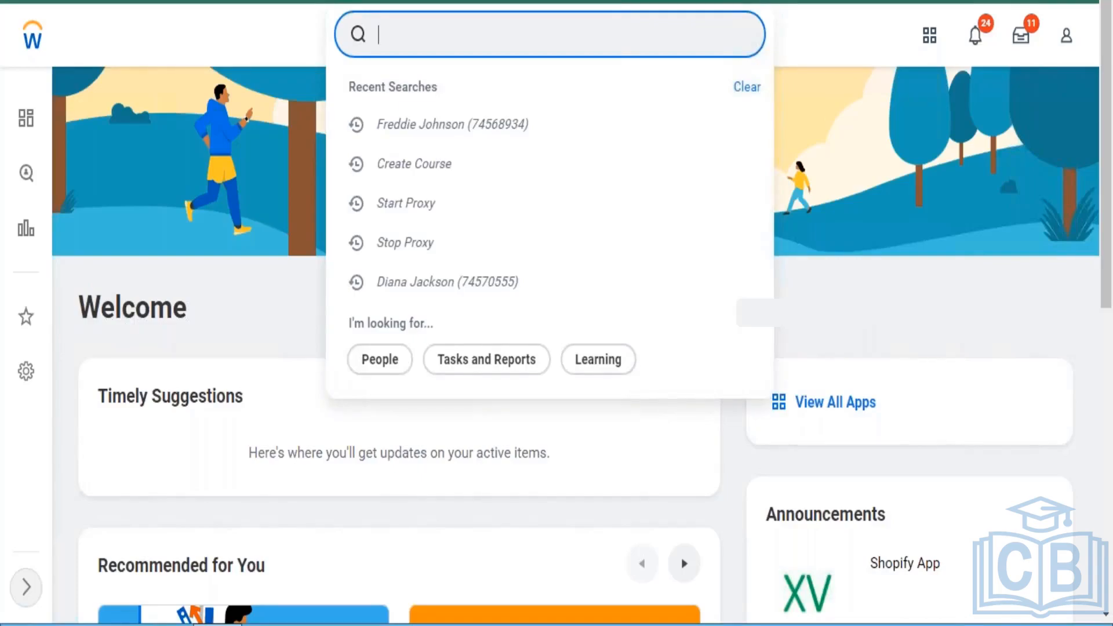
{"action": "type", "text": "main"}
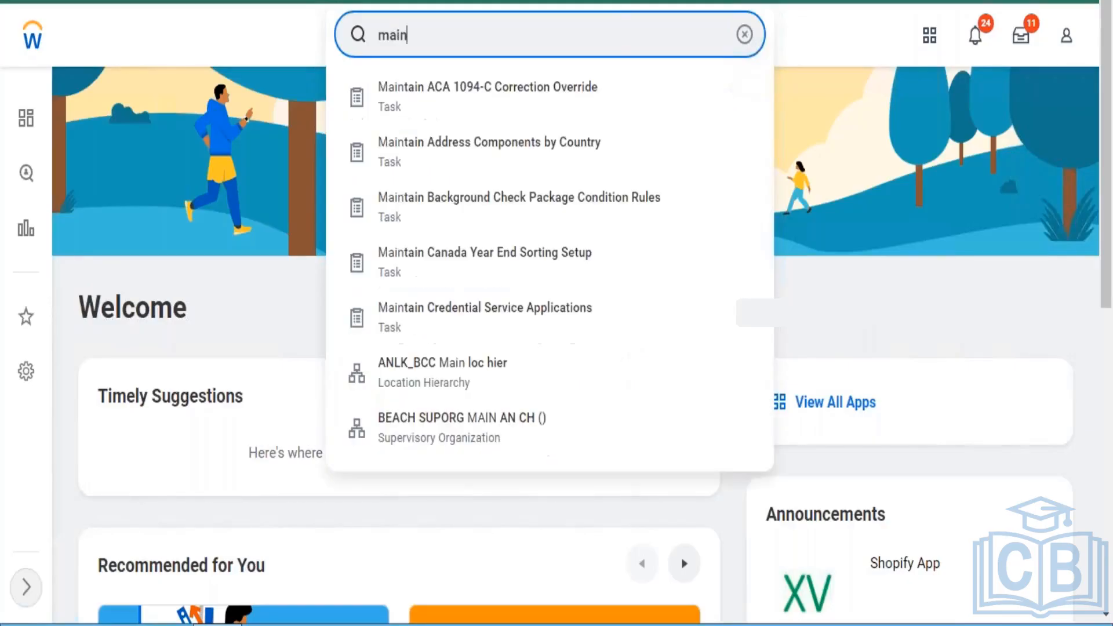
{"action": "type", "text": "tain functional"}
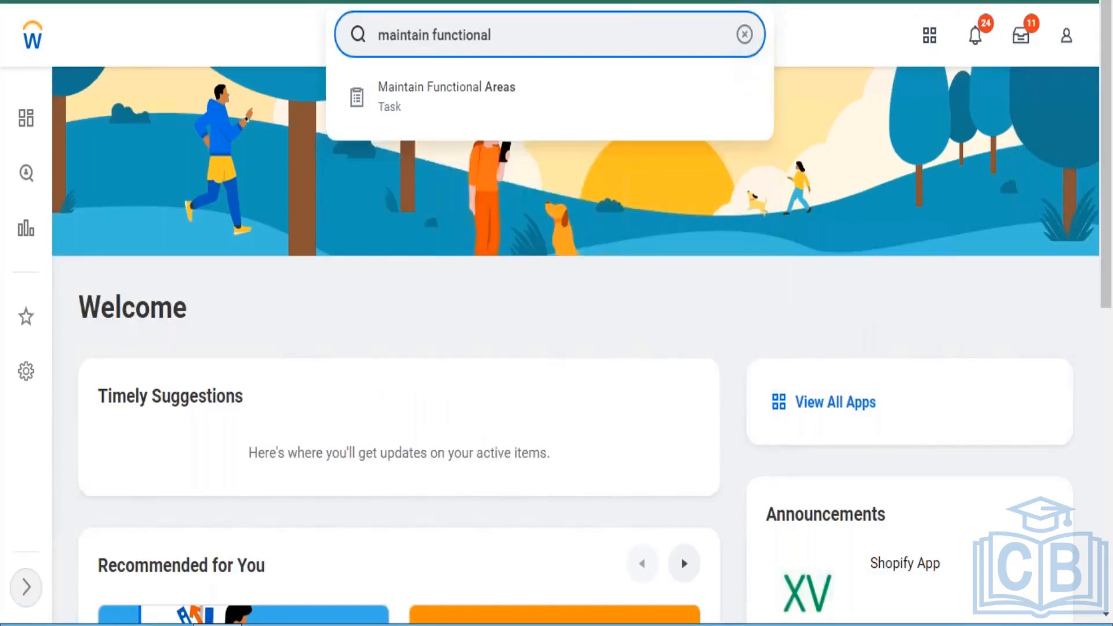
{"action": "left_click", "coordinate": [502, 104]}
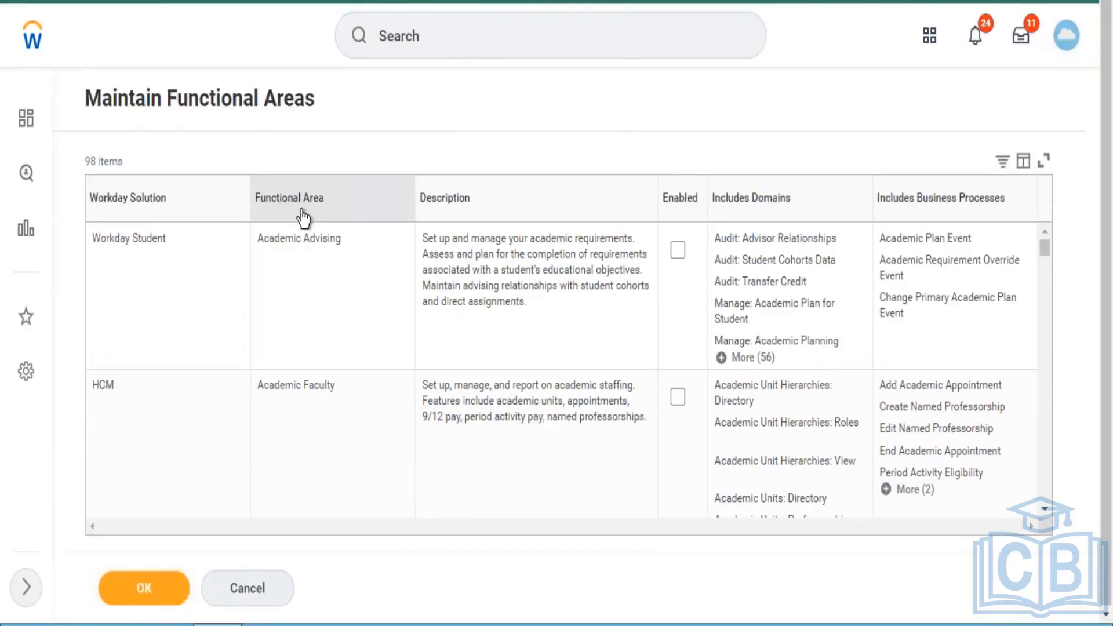
- Filter the functional areas table to show only the Learning Core functional area
{"action": "left_click", "coordinate": [348, 194]}
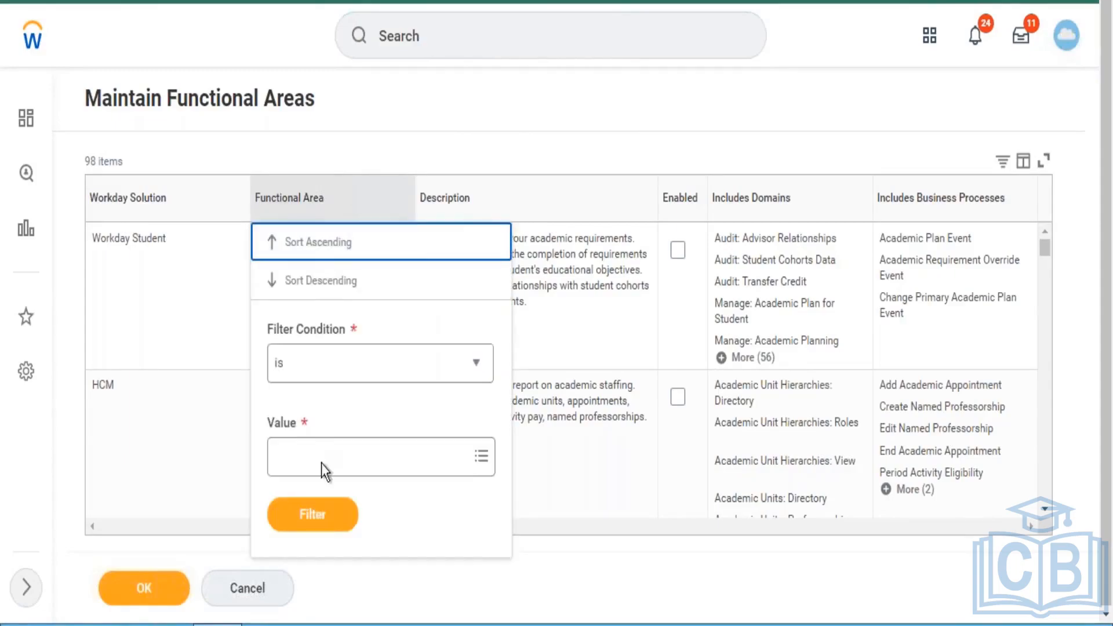
{"action": "left_click", "coordinate": [338, 472]}
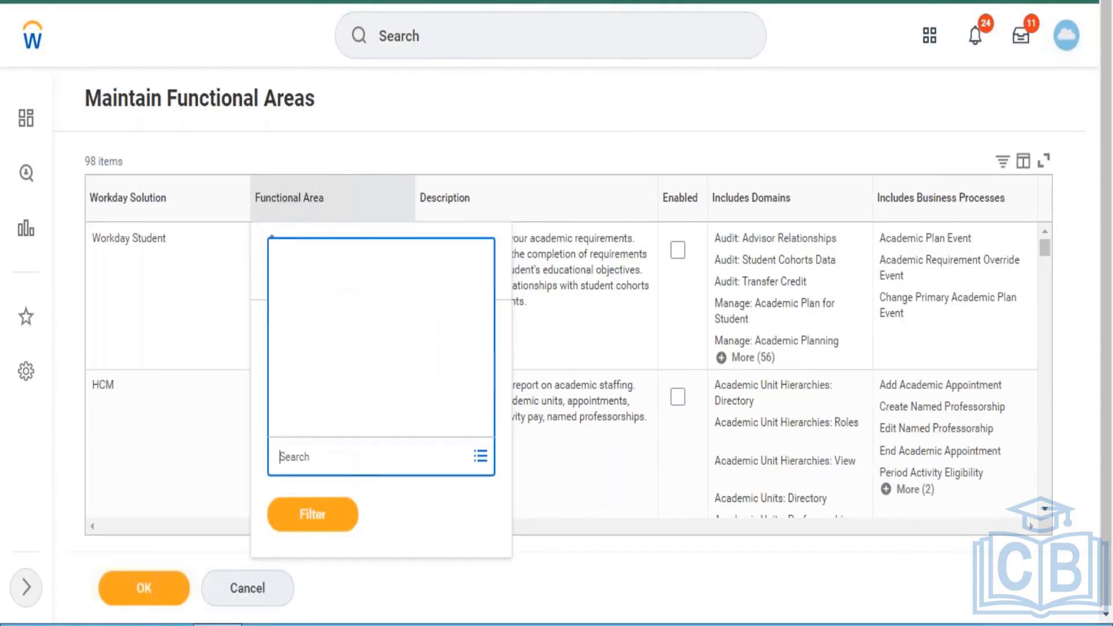
{"action": "type", "text": "lear"}
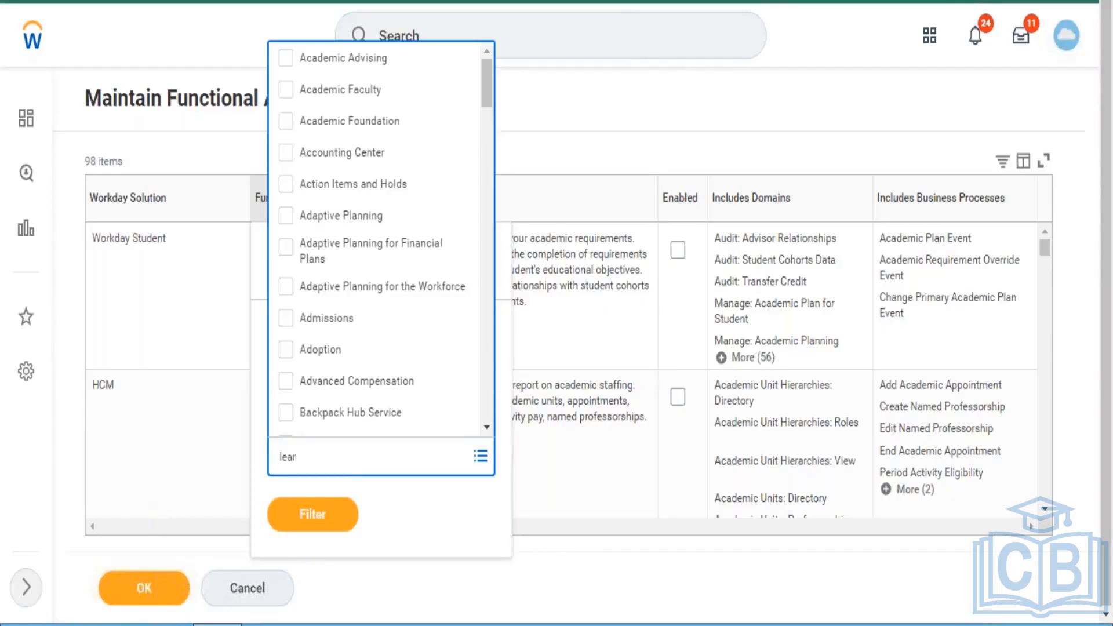
{"action": "type", "text": "ning"}
{"action": "key", "text": "Return"}
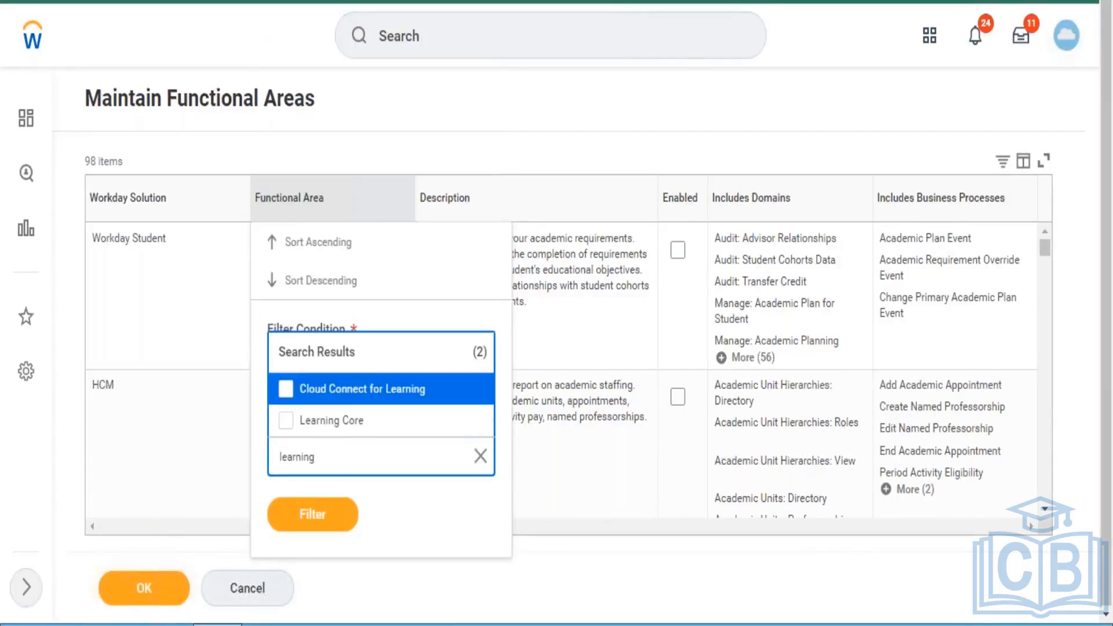
{"action": "left_click", "coordinate": [334, 433]}
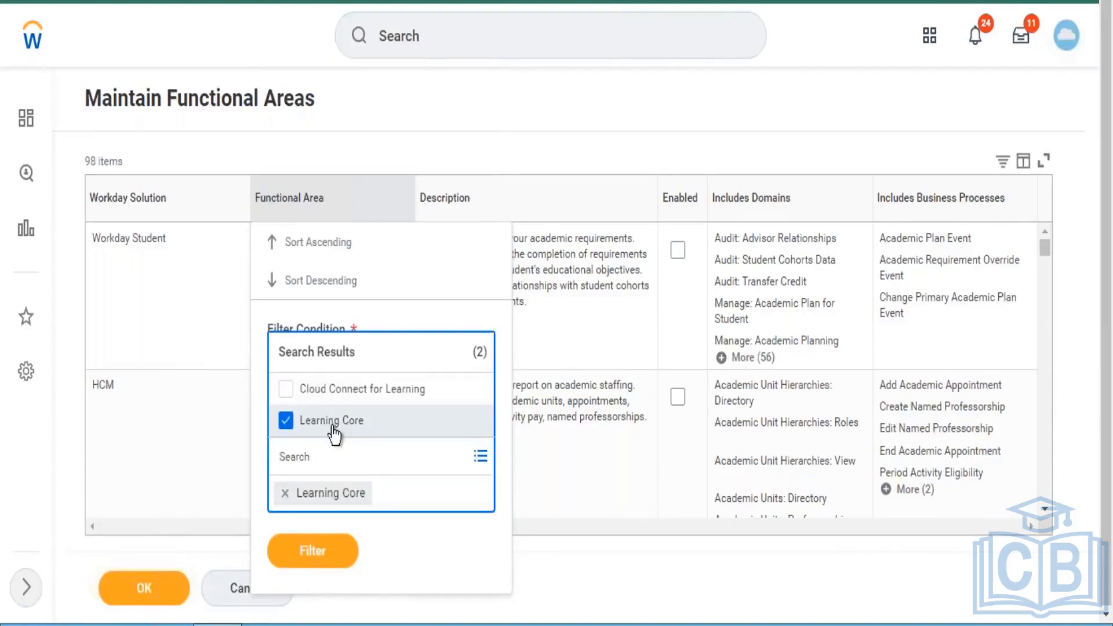
{"action": "left_click", "coordinate": [317, 550]}
{"action": "left_click", "coordinate": [312, 514]}
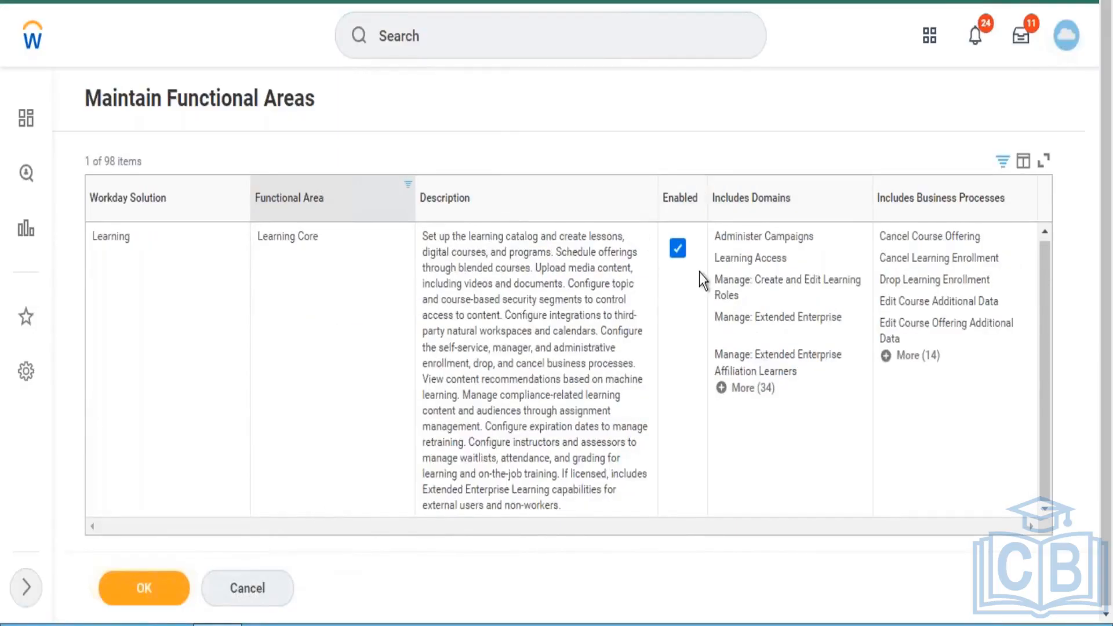
- Disable the Learning Core functional area and enable it again
{"action": "left_click", "coordinate": [679, 251]}
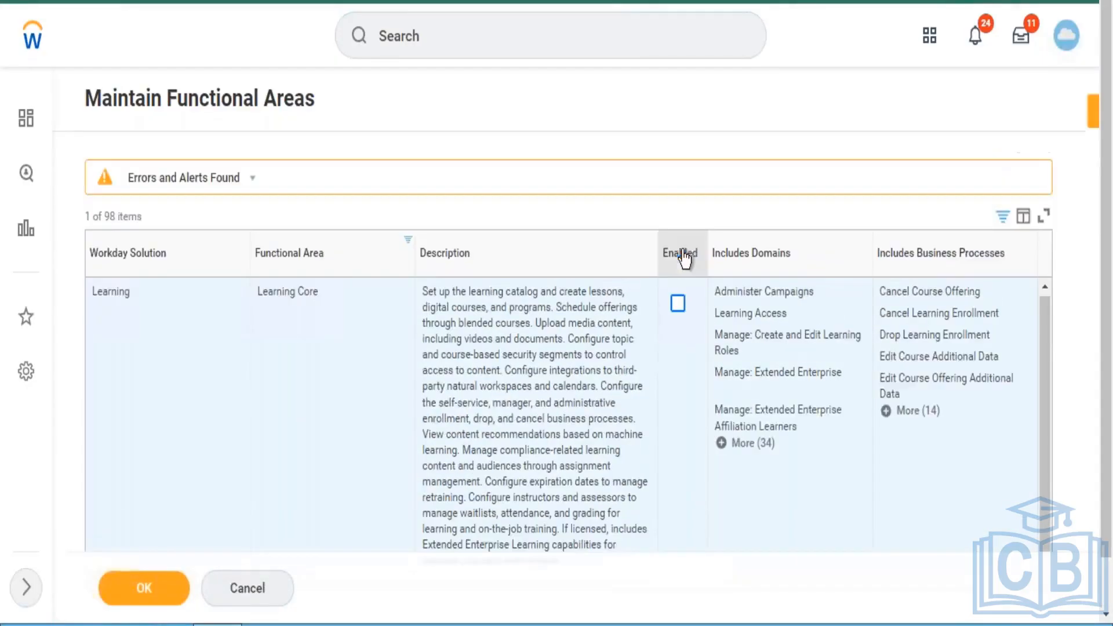
{"action": "left_click", "coordinate": [678, 302]}
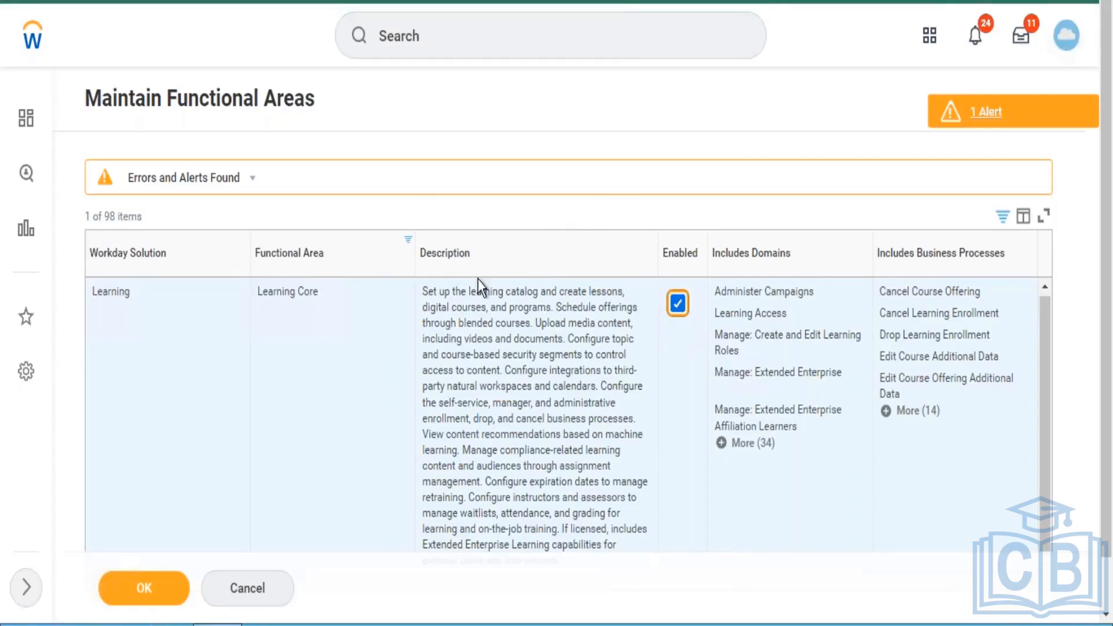
- Replace the Learning Core value in the Functional Area filter with Customer Accounts and apply the filter
{"action": "left_click", "coordinate": [367, 260]}
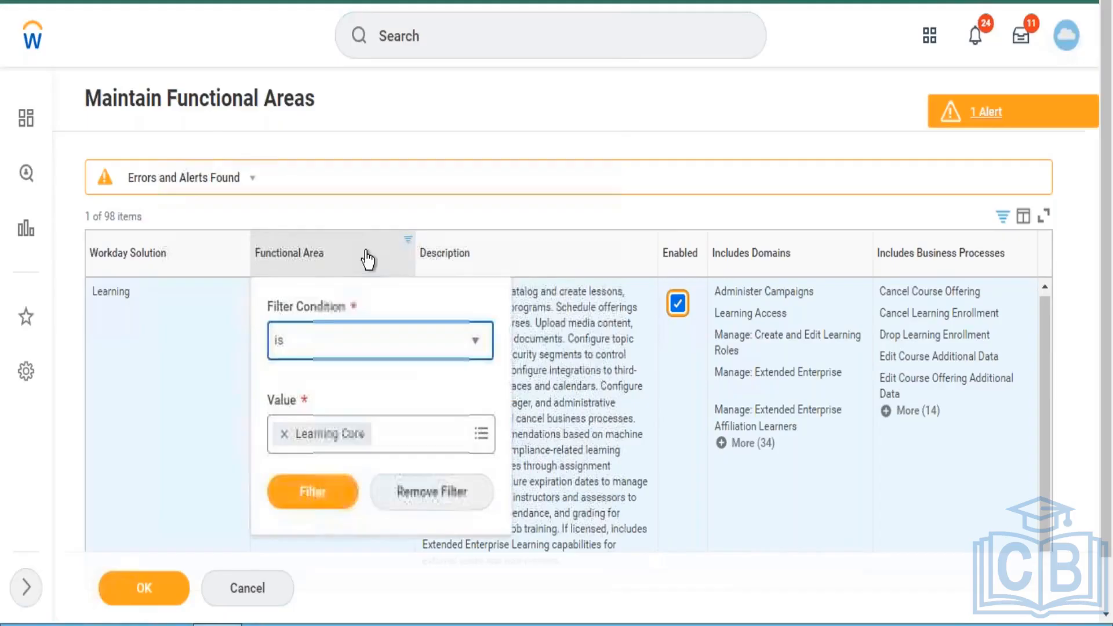
{"action": "left_click", "coordinate": [283, 434]}
{"action": "type", "text": "cus"}
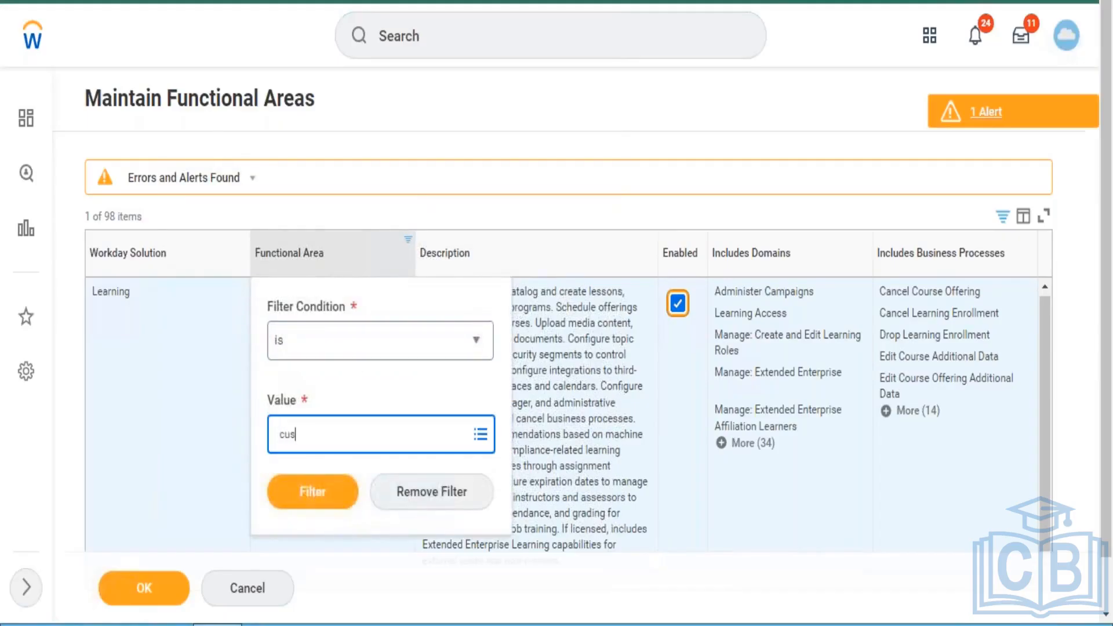
{"action": "type", "text": "tomer a"}
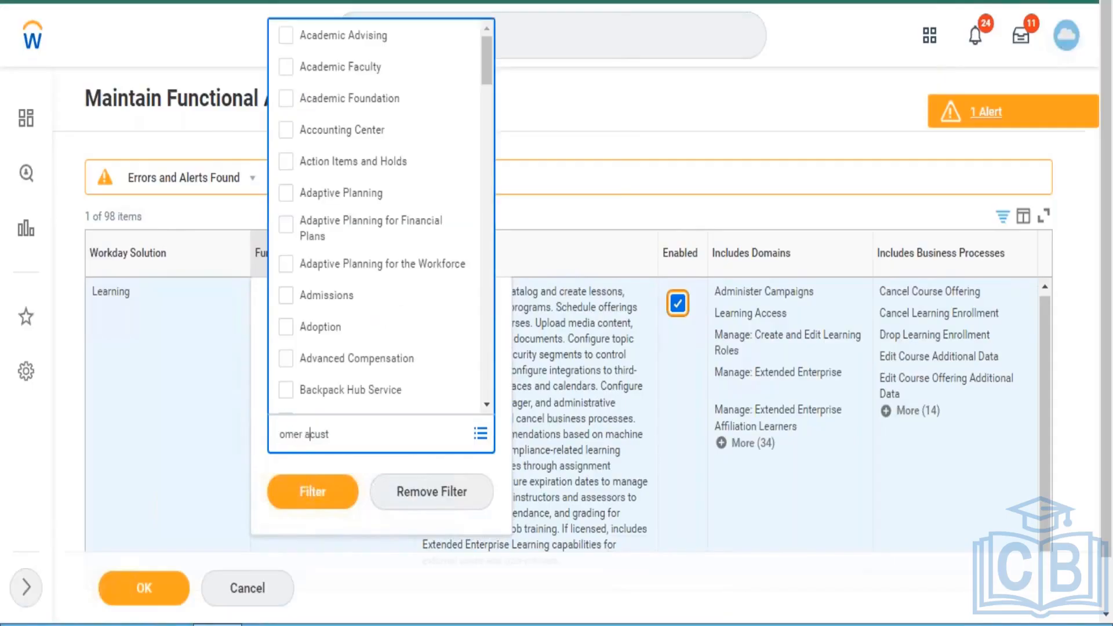
{"action": "triple_click", "coordinate": [347, 438]}
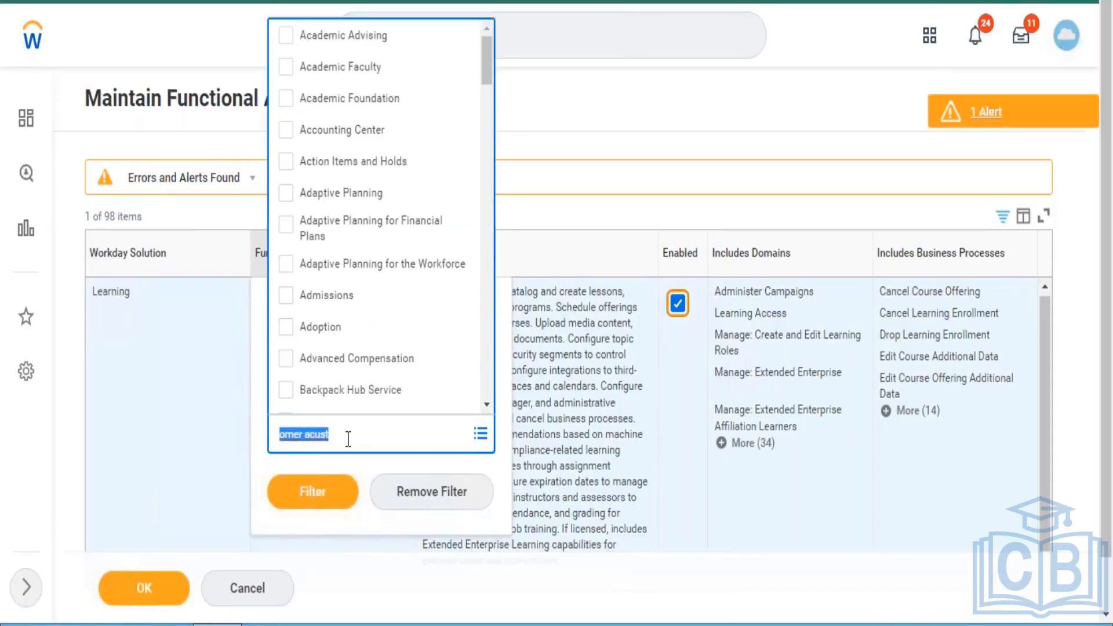
{"action": "type", "text": "custome"}
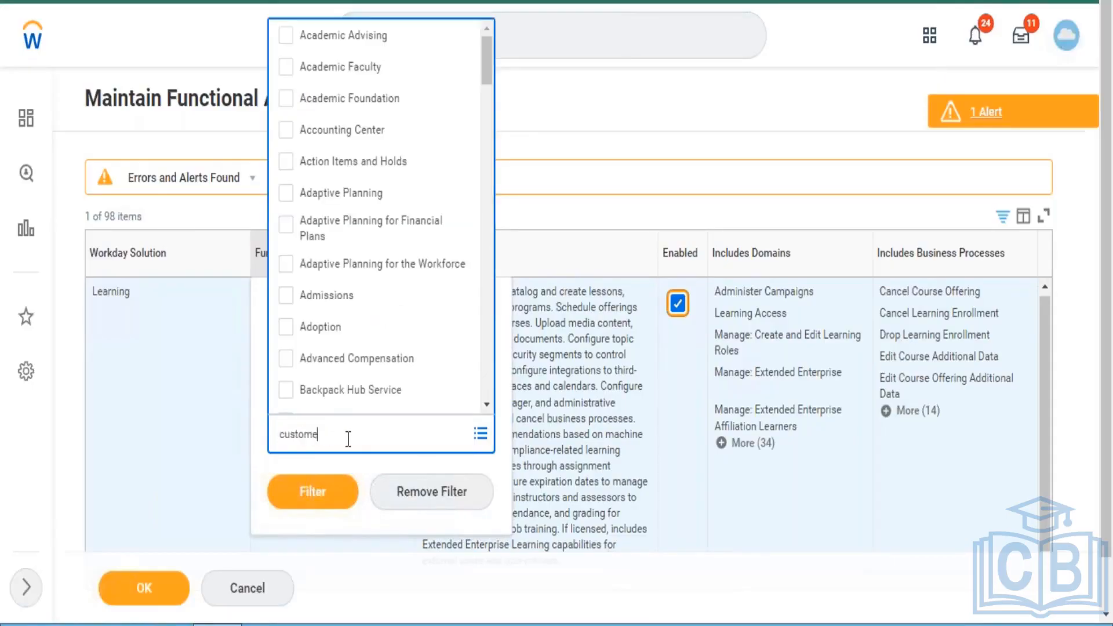
{"action": "type", "text": "r accounts"}
{"action": "key", "text": "Return"}
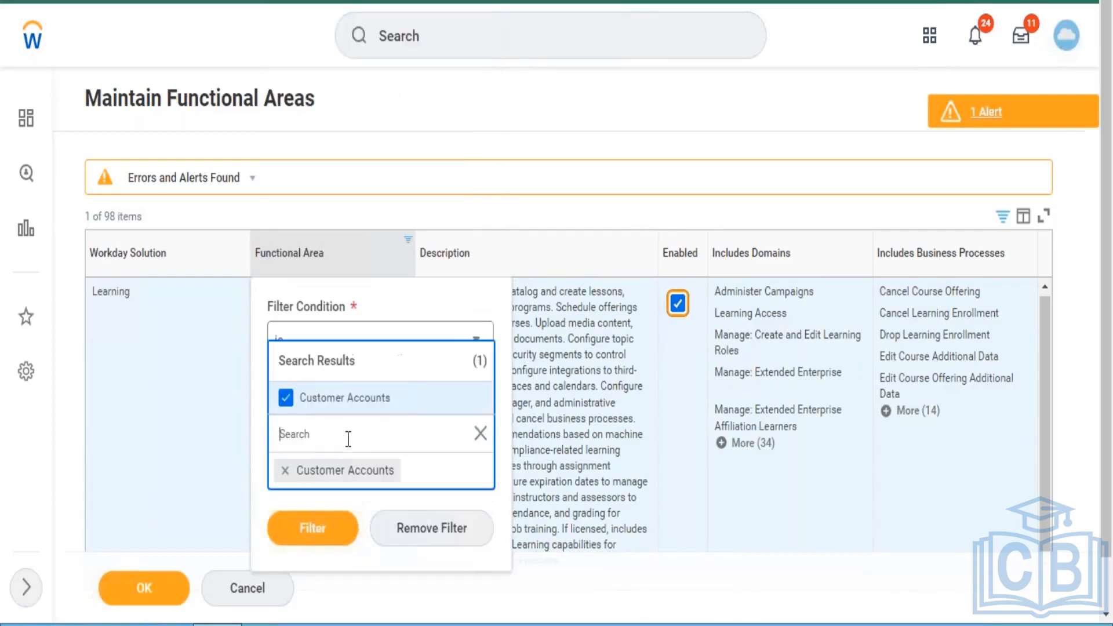
{"action": "left_click", "coordinate": [316, 524]}
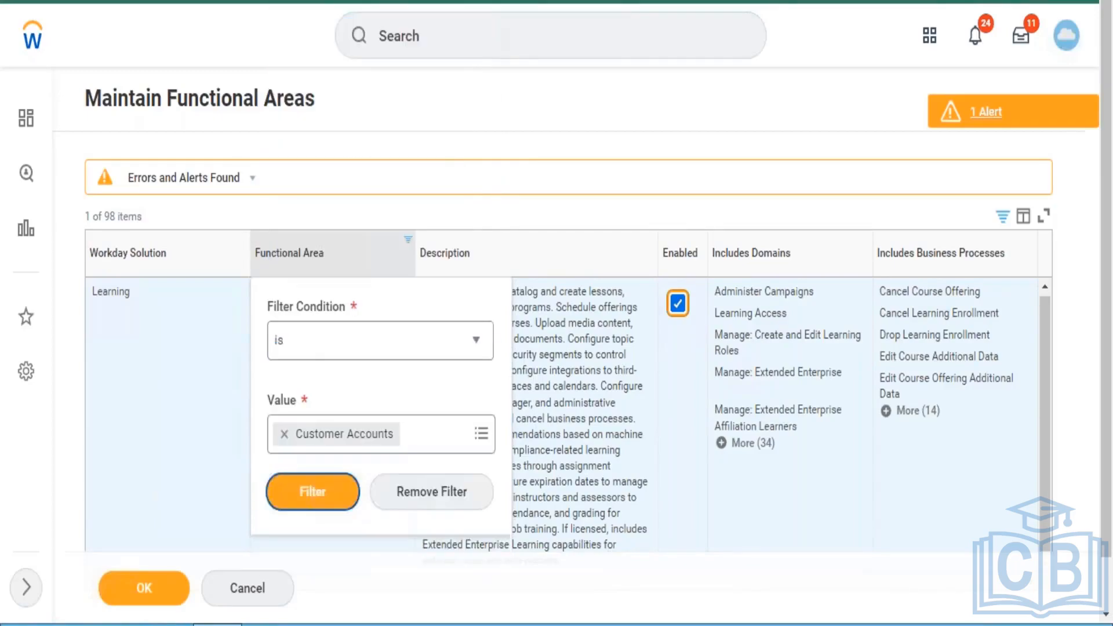
{"action": "left_click", "coordinate": [318, 490]}
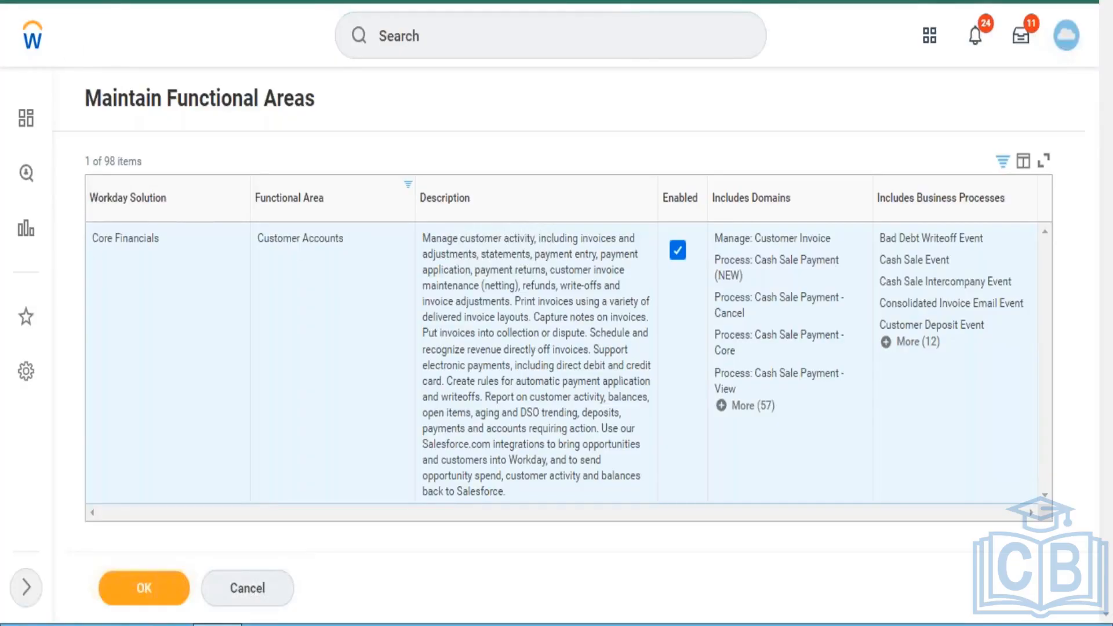
- Return to the home page and decline restoring the recovered session
{"action": "left_click", "coordinate": [32, 37]}
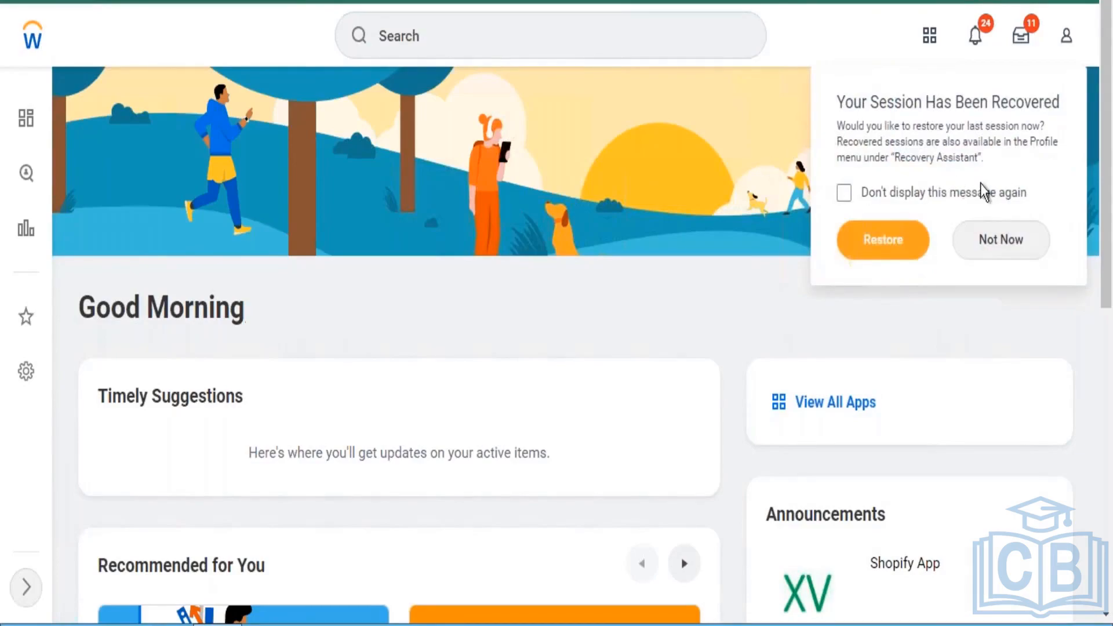
{"action": "left_click", "coordinate": [1001, 239]}
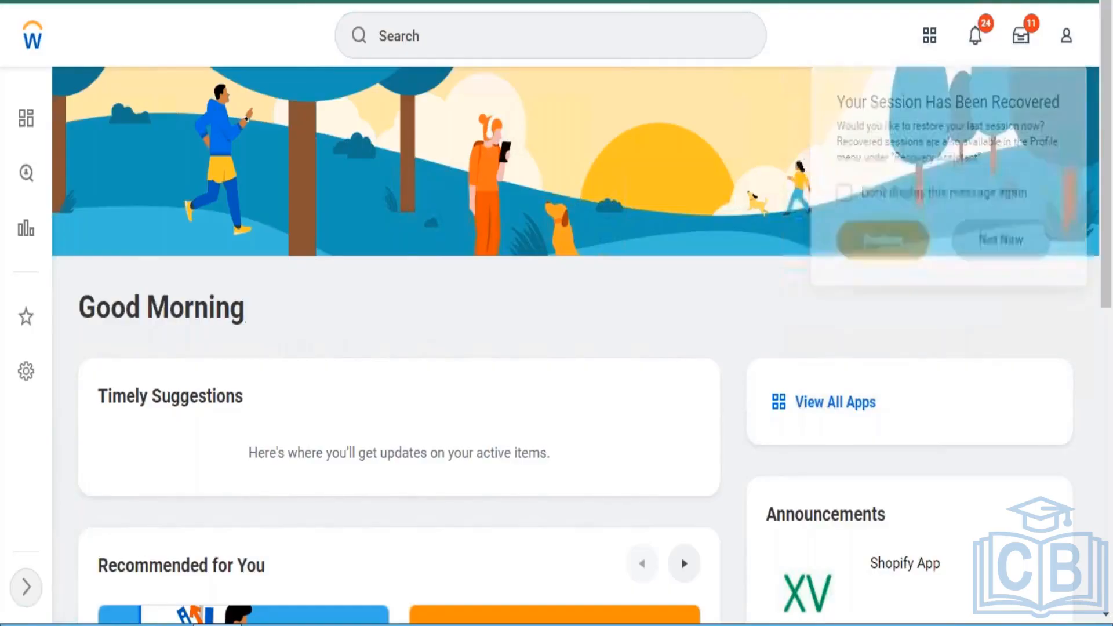
{"action": "left_click", "coordinate": [618, 53]}
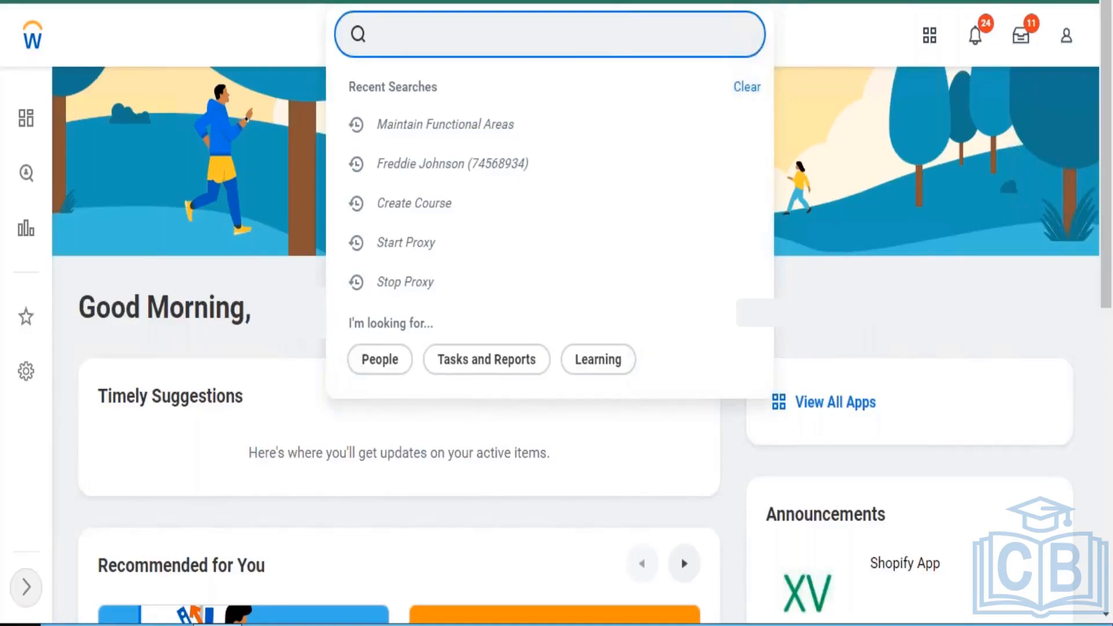
- Switch to Notepad and list "Manage: Media Import" and "Media Reporting" on separate lines below the Learning Domains heading
{"action": "left_click", "coordinate": [267, 624]}
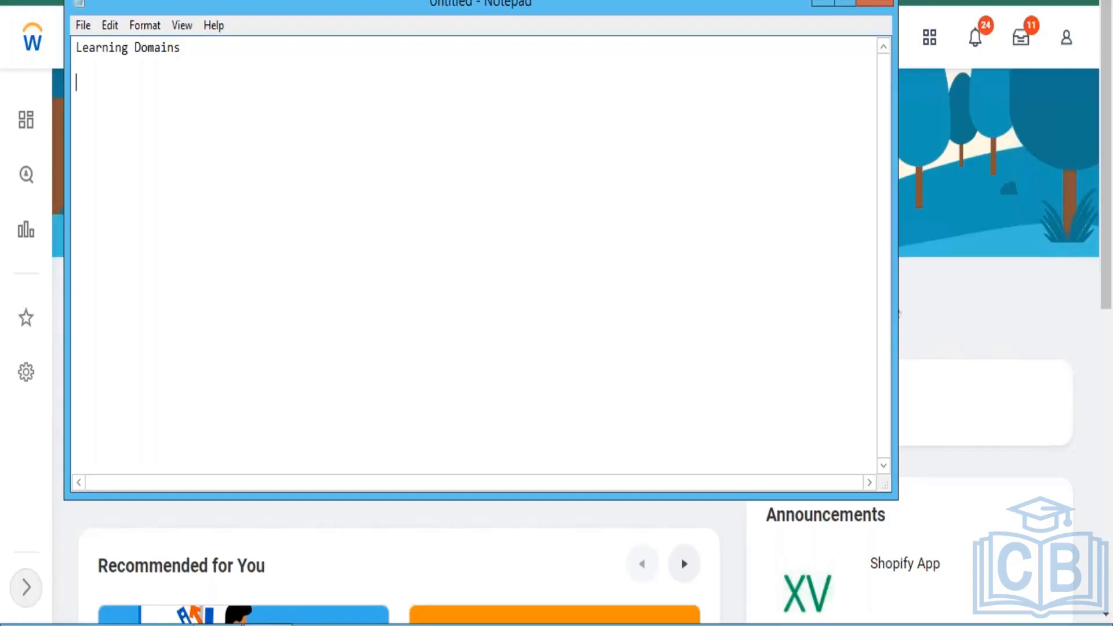
{"action": "type", "text": "Manage: Media Import"}
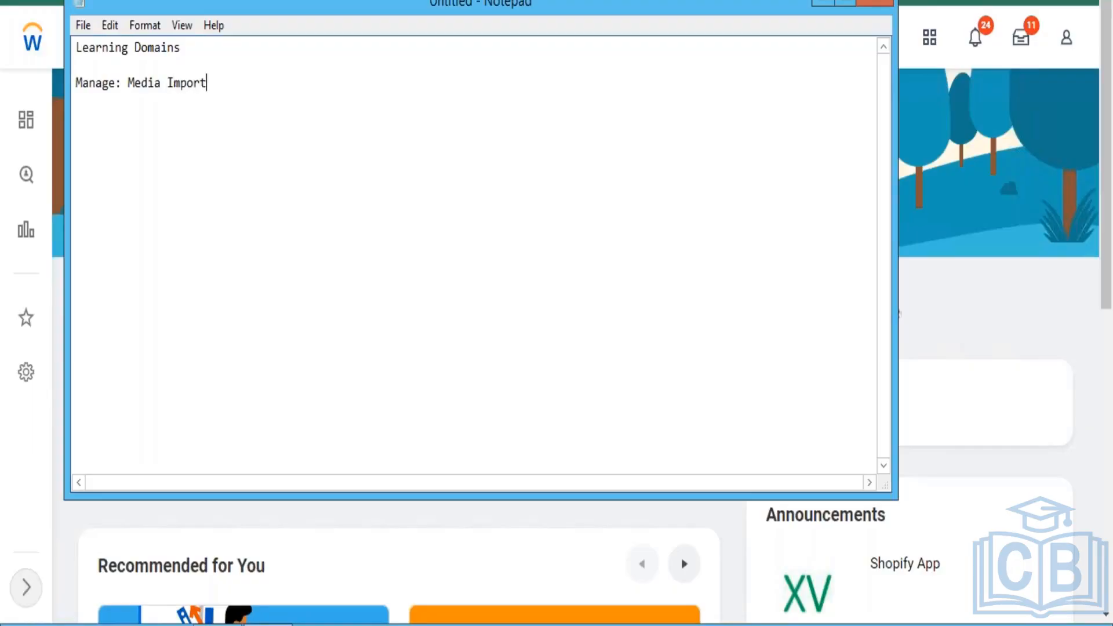
{"action": "key", "text": "Return"}
{"action": "key", "text": "Return"}
{"action": "type", "text": "Media Reportin"}
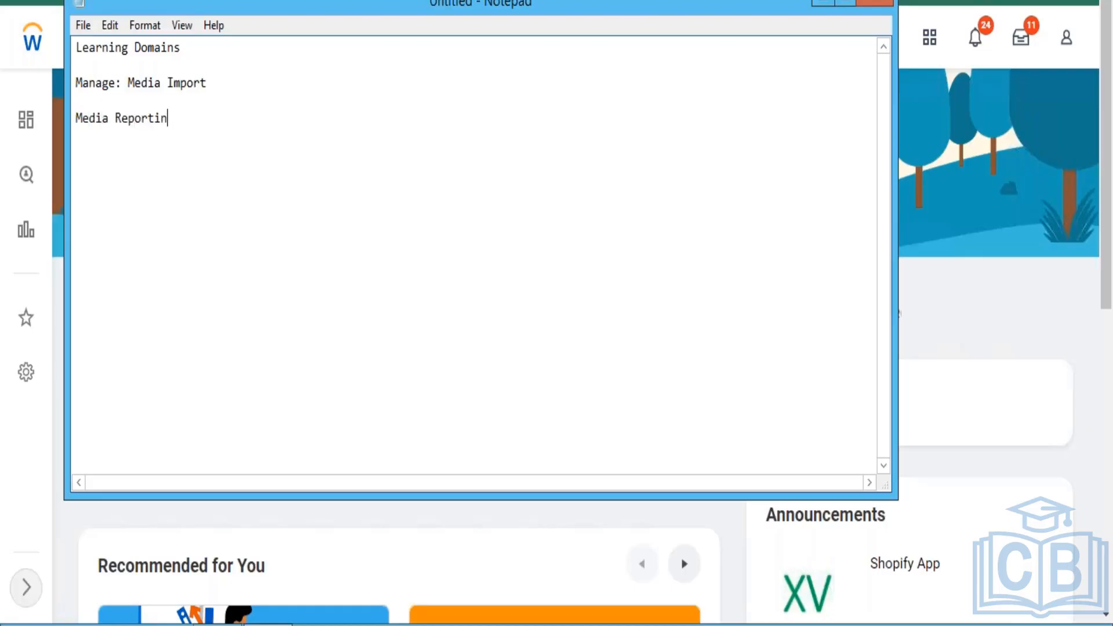
{"action": "type", "text": "g"}
- Add the entries "manage media Advanced" and "Setp:Content Cloud" to the list of learning domains, separated by blank lines
{"action": "key", "text": "Return"}
{"action": "key", "text": "Return"}
{"action": "type", "text": "manage media "}
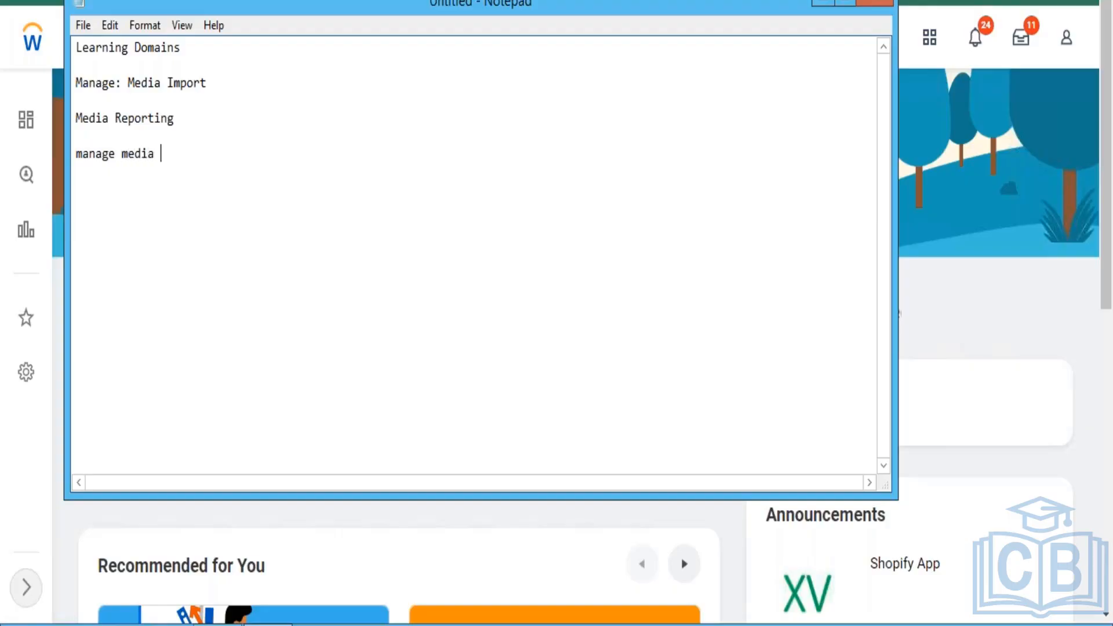
{"action": "type", "text": "Advanced"}
{"action": "key", "text": "Return"}
{"action": "key", "text": "Return"}
{"action": "type", "text": "Setp:"}
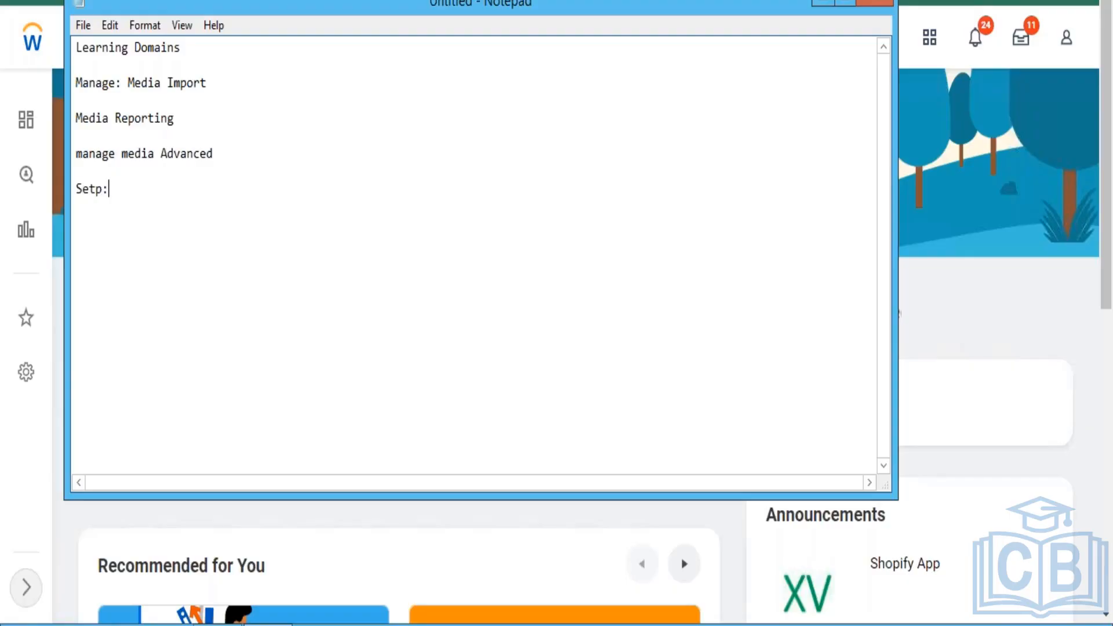
{"action": "type", "text": "Content Cloud"}
- Add "Learning Core" and "Administer Campaigns" to the list of learning domains, separated by blank lines
{"action": "key", "text": "Return"}
{"action": "key", "text": "Return"}
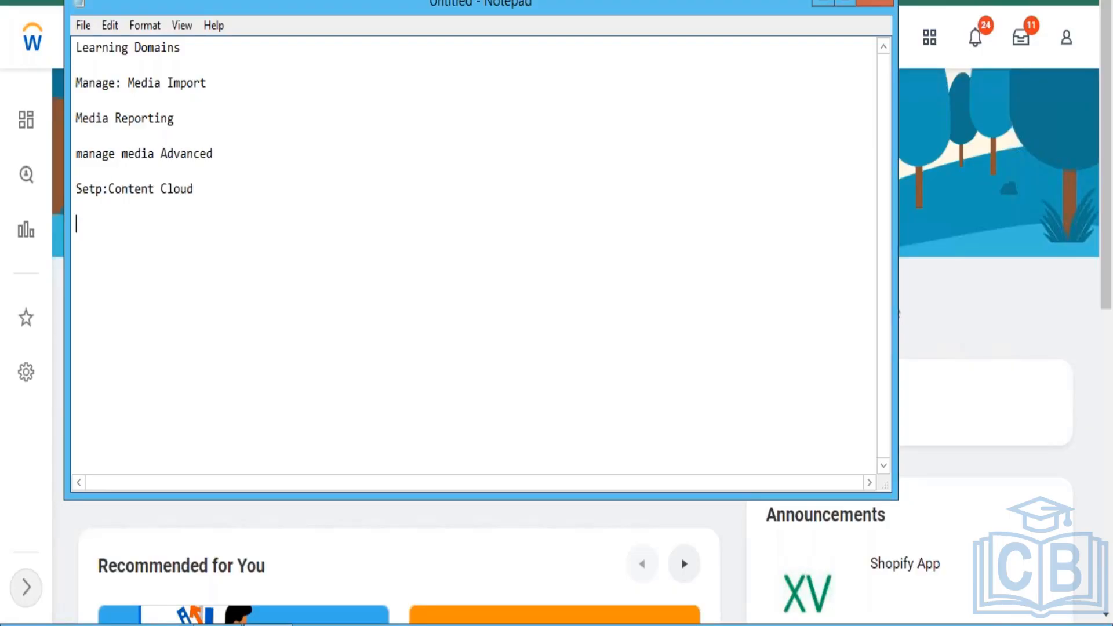
{"action": "type", "text": "Learning Core"}
{"action": "key", "text": "Return"}
{"action": "key", "text": "Return"}
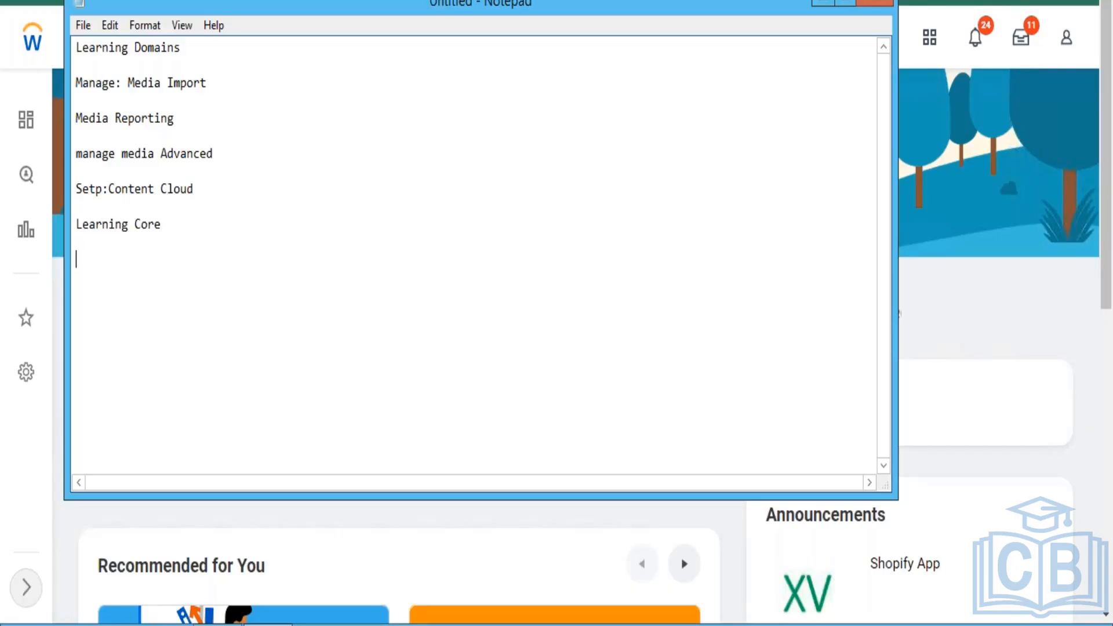
{"action": "type", "text": "Administer Campaigns"}
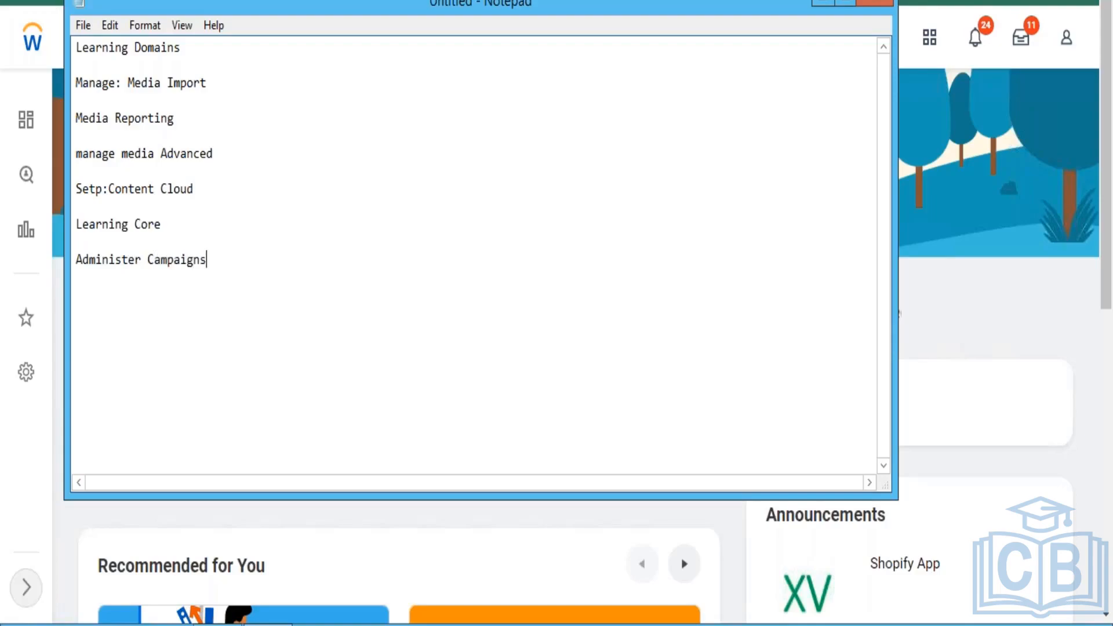
- Add "Learning Access" as the last entry of the learning domains list
{"action": "key", "text": "Return"}
{"action": "key", "text": "Return"}
{"action": "type", "text": "Learning Access"}
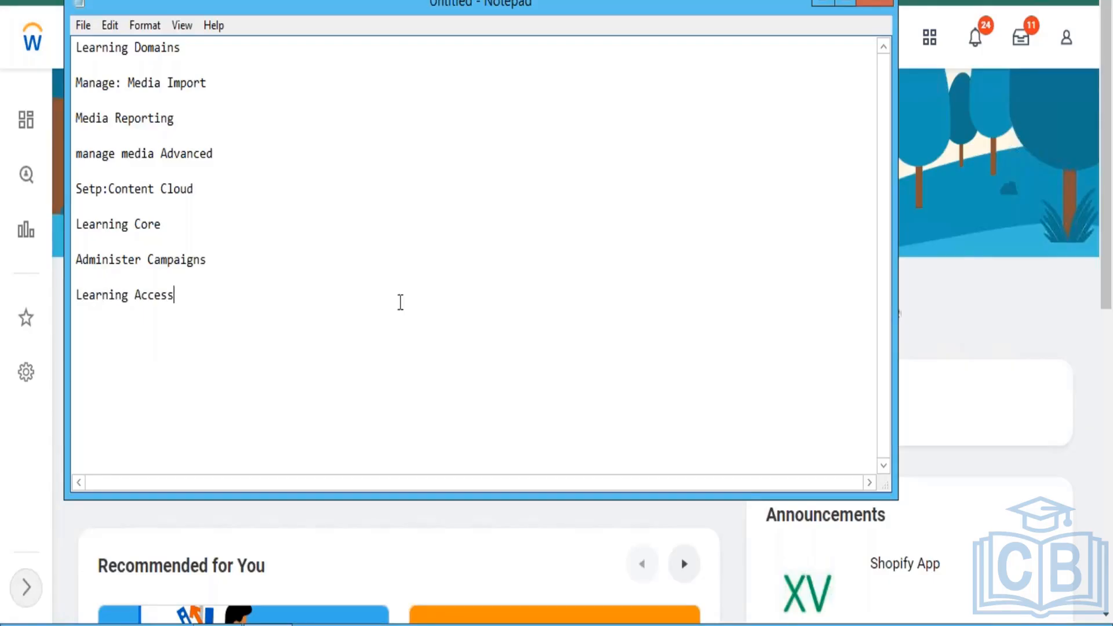
- Switch back to Workday in Chrome, search for "domain:manage:" and look over the resulting domains
{"action": "mouse_move", "coordinate": [217, 623]}
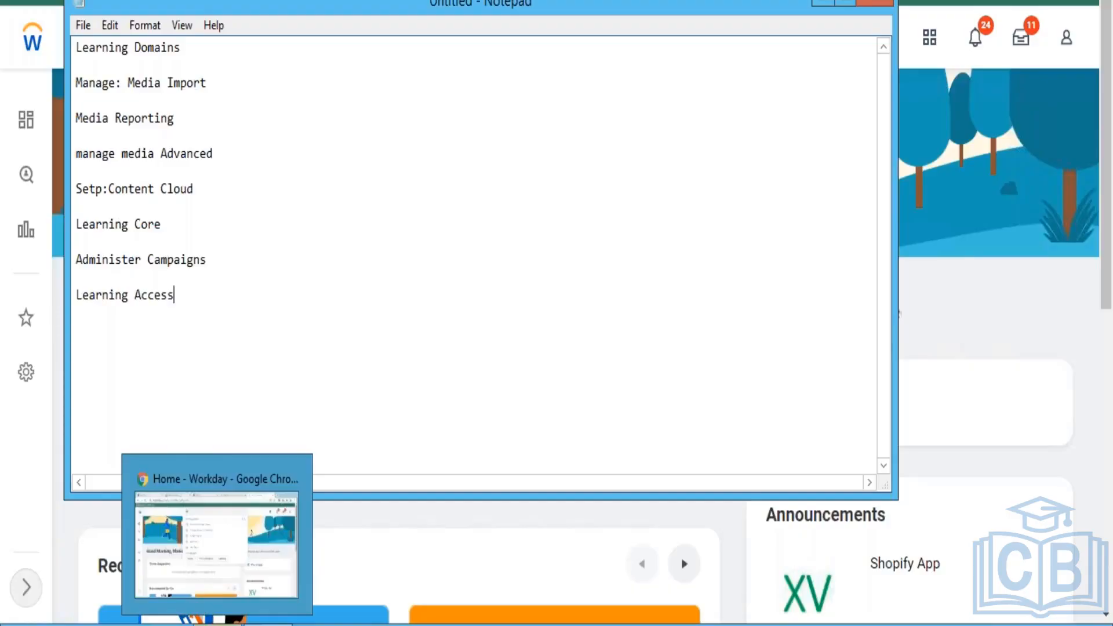
{"action": "left_click", "coordinate": [217, 544]}
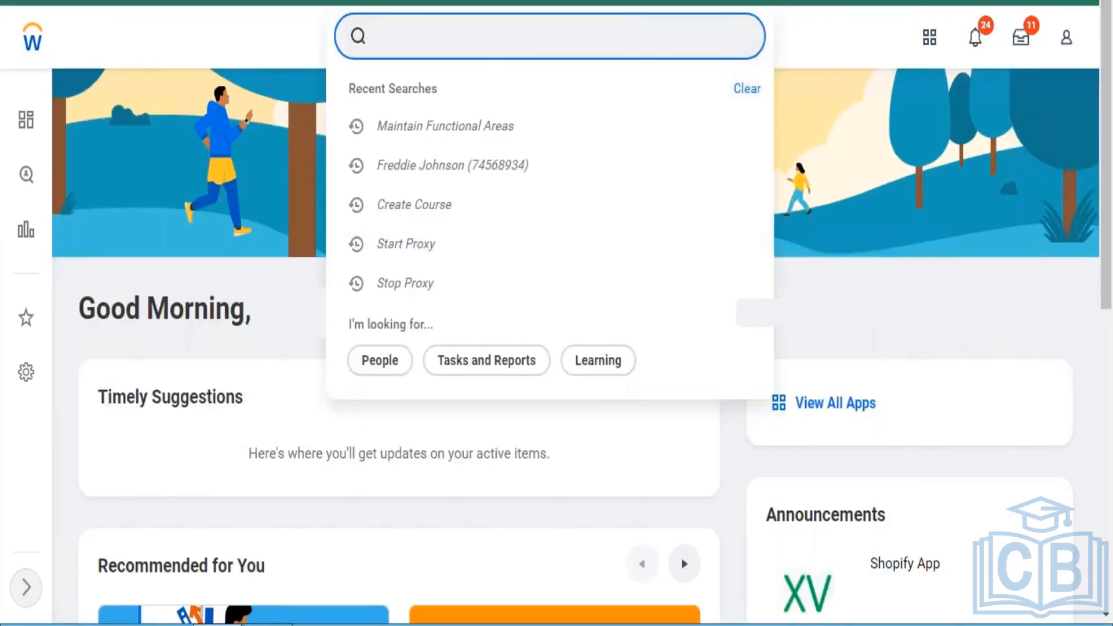
{"action": "type", "text": "domain:"}
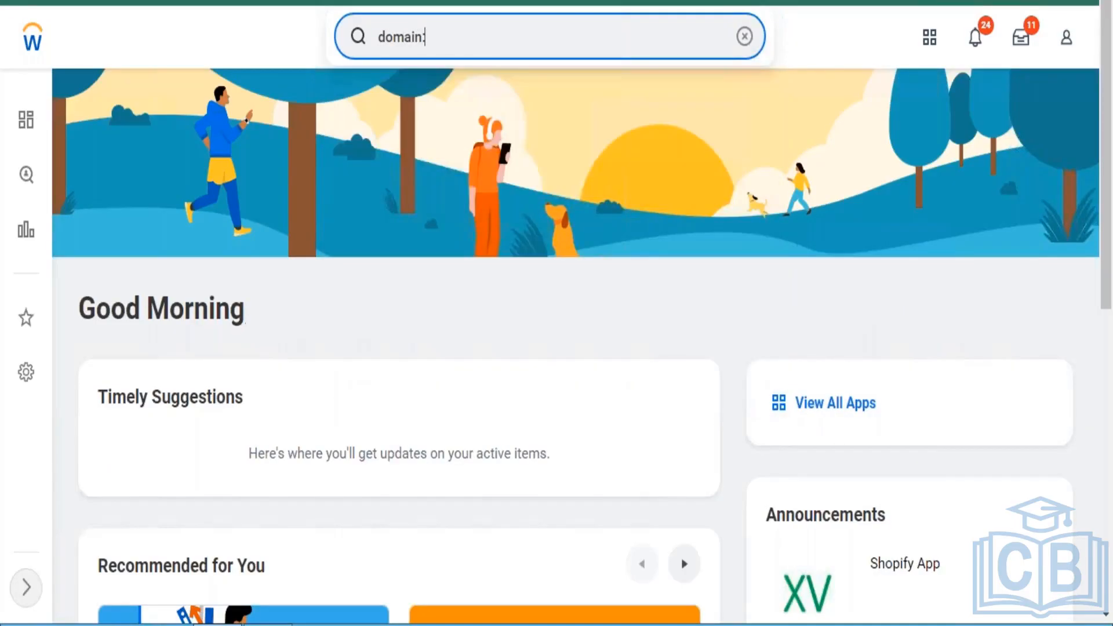
{"action": "type", "text": "manage"}
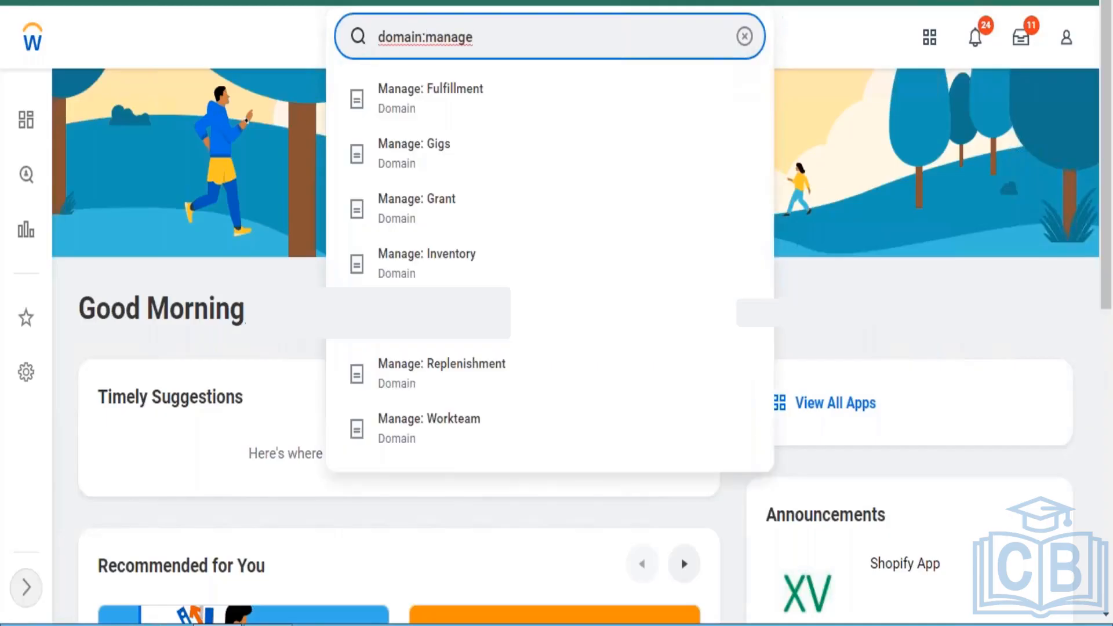
{"action": "type", "text": ":"}
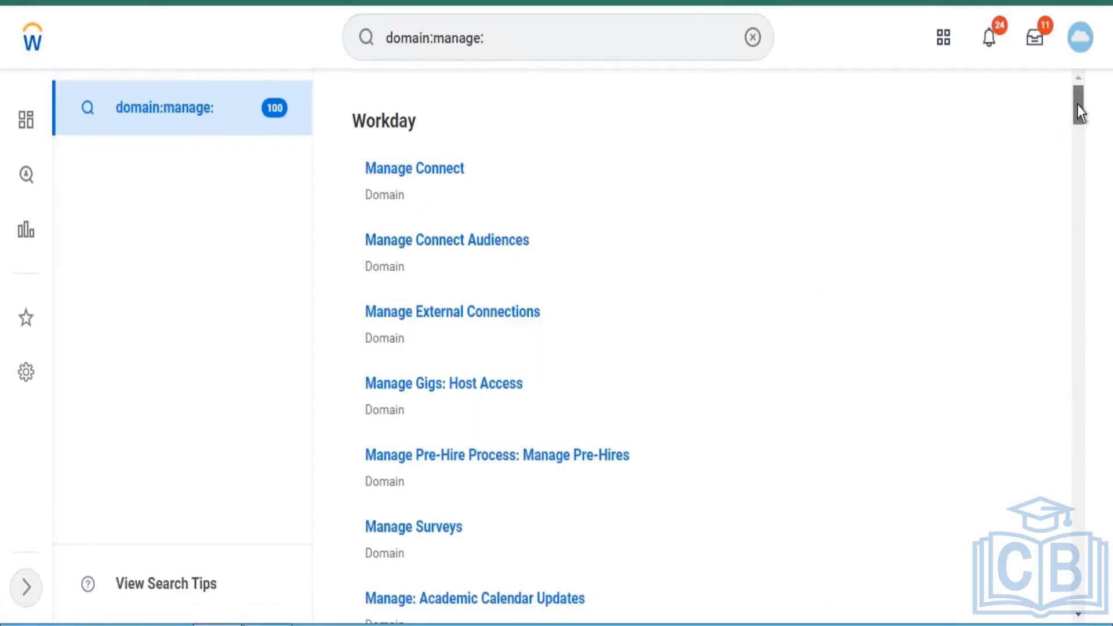
{"action": "left_click_drag", "start_coordinate": [1077, 104], "coordinate": [1075, 81]}
- Narrow the domain search to "domain:manage:media" to see the matching domain suggestions
{"action": "left_click", "coordinate": [574, 32]}
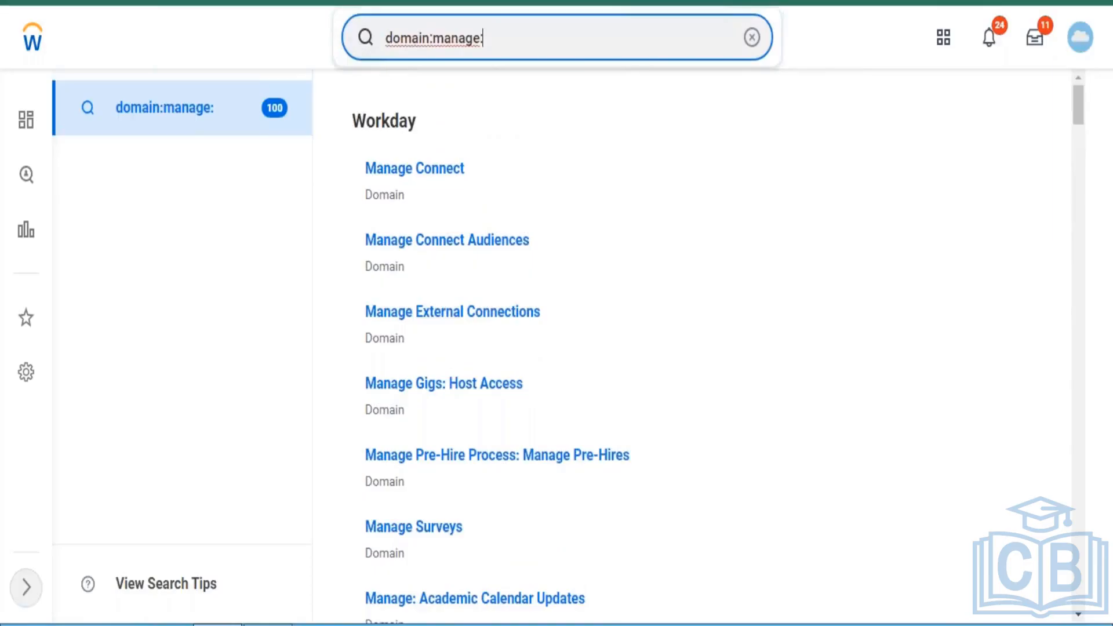
{"action": "type", "text": "media"}
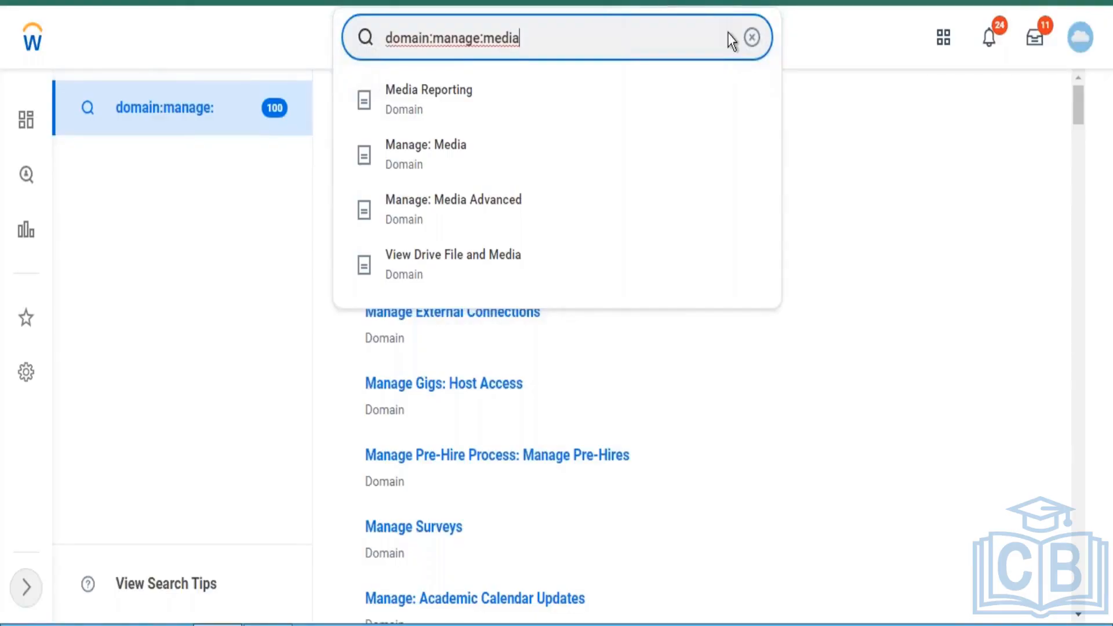
- Search for "report" without a prefix to compare the suggestions, and clear the search text
{"action": "left_click", "coordinate": [751, 38]}
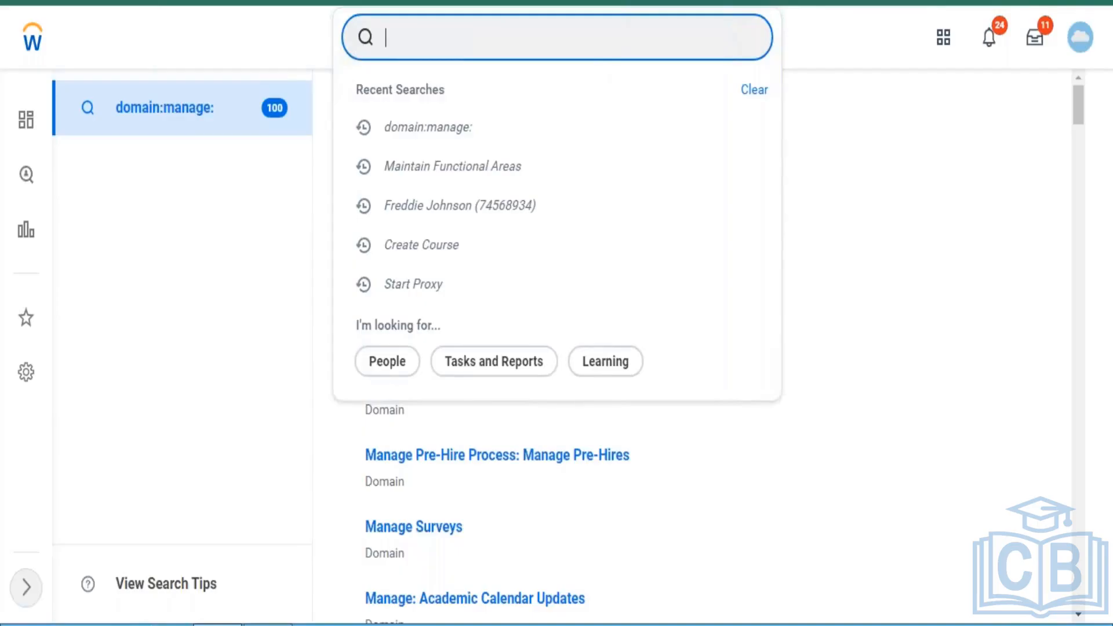
{"action": "type", "text": "report"}
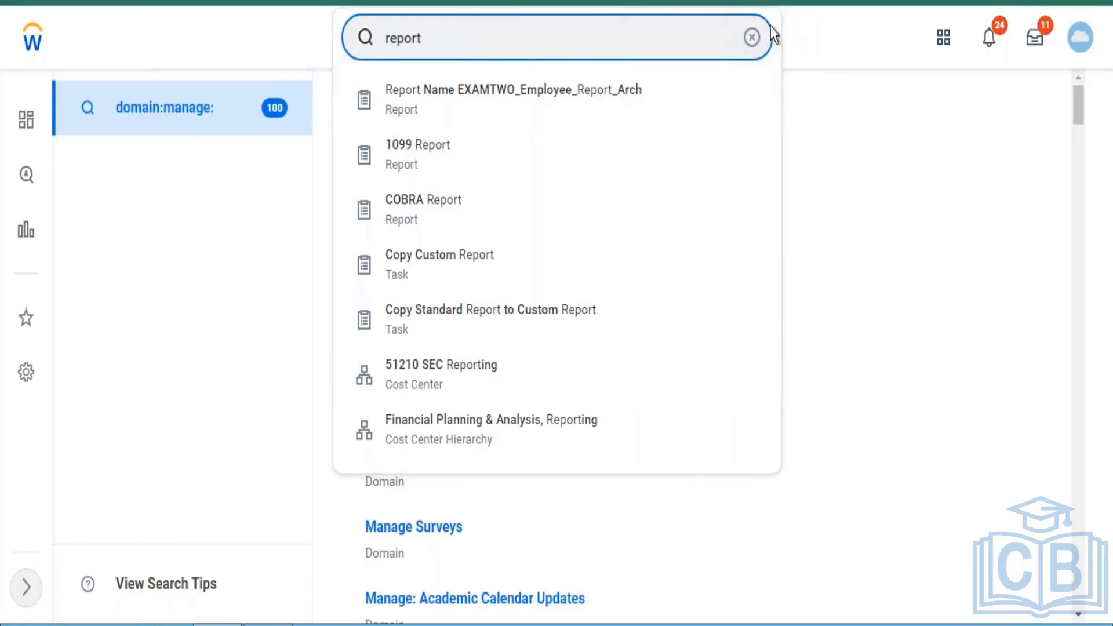
{"action": "left_click", "coordinate": [753, 38]}
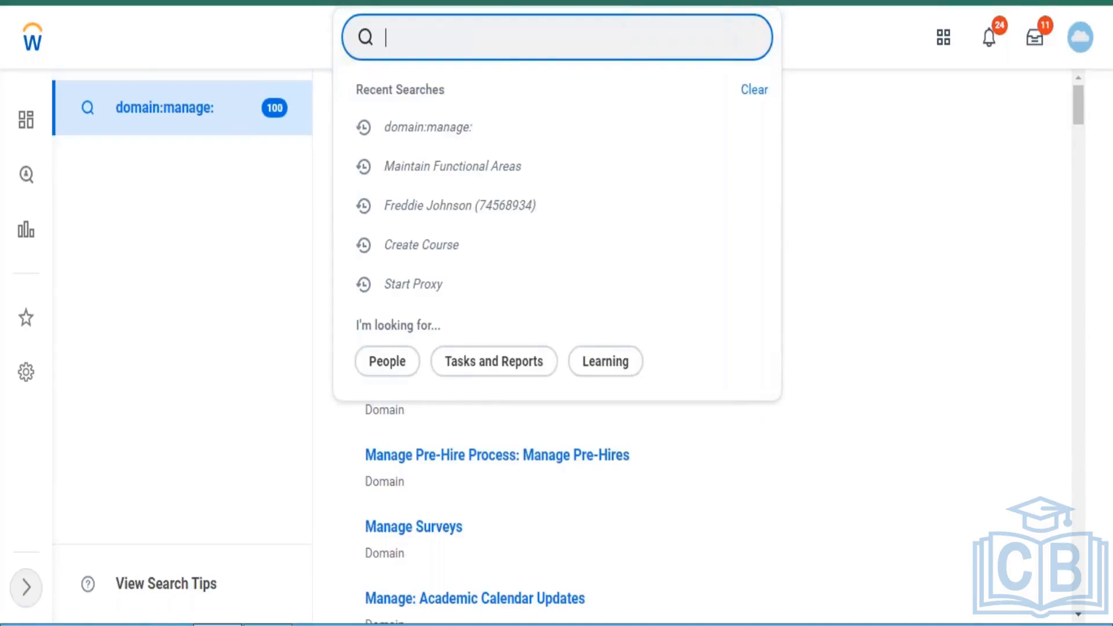
- Search for "?" to open the search tips and examine the list of prefixes through the Learning Content and Management Level entries
{"action": "type", "text": "?"}
{"action": "key", "text": "Return"}
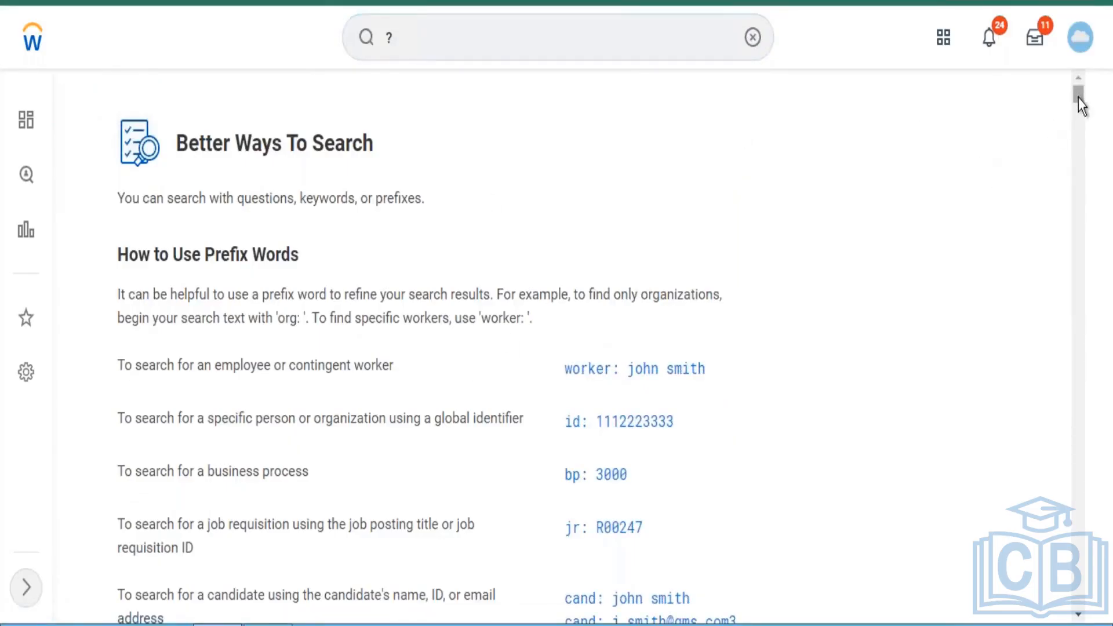
{"action": "left_click_drag", "start_coordinate": [1078, 98], "coordinate": [1073, 159]}
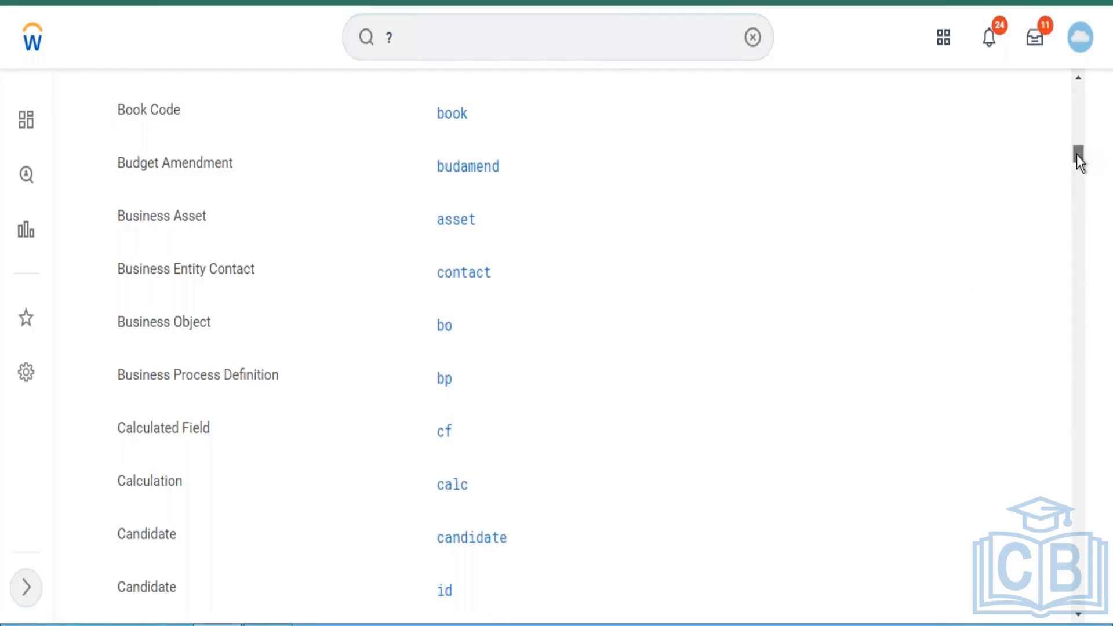
{"action": "left_click_drag", "start_coordinate": [1076, 156], "coordinate": [1076, 172]}
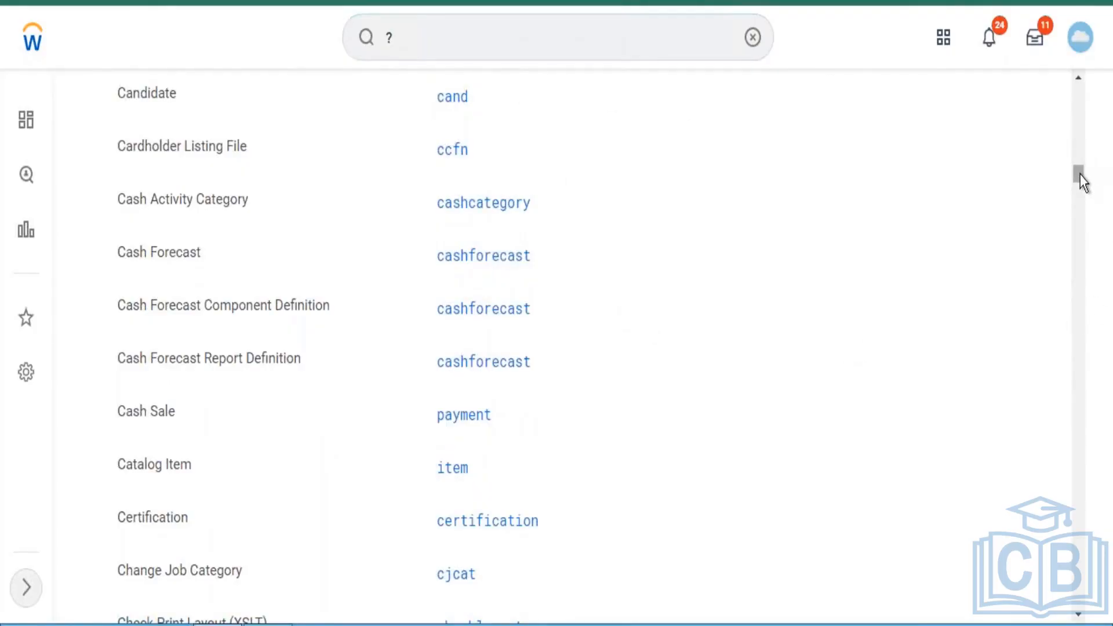
{"action": "left_click_drag", "start_coordinate": [1080, 176], "coordinate": [1077, 226]}
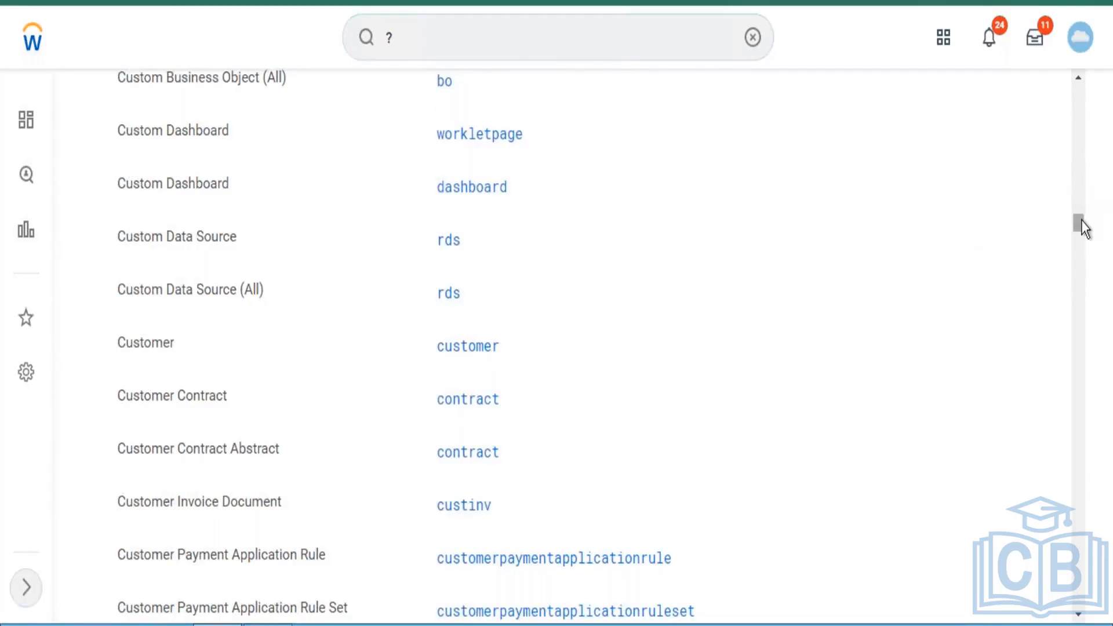
{"action": "left_click_drag", "start_coordinate": [1081, 219], "coordinate": [1070, 385]}
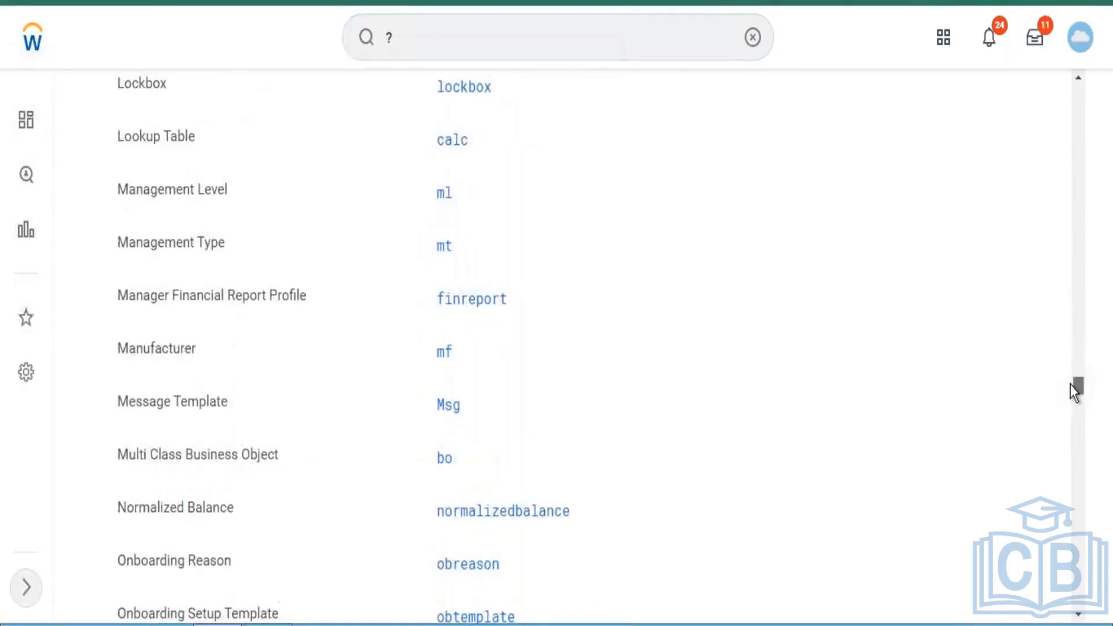
{"action": "left_click_drag", "start_coordinate": [1069, 382], "coordinate": [1067, 373]}
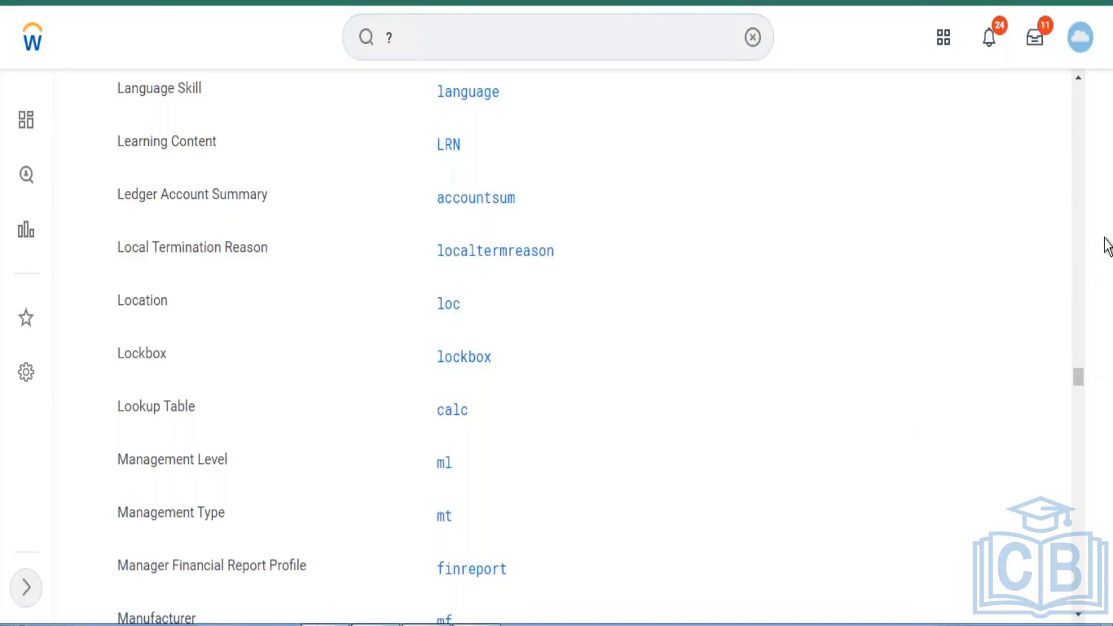
- Look through the profile menu options down to Recovery Assistant, and clear the search text
{"action": "left_click", "coordinate": [1082, 43]}
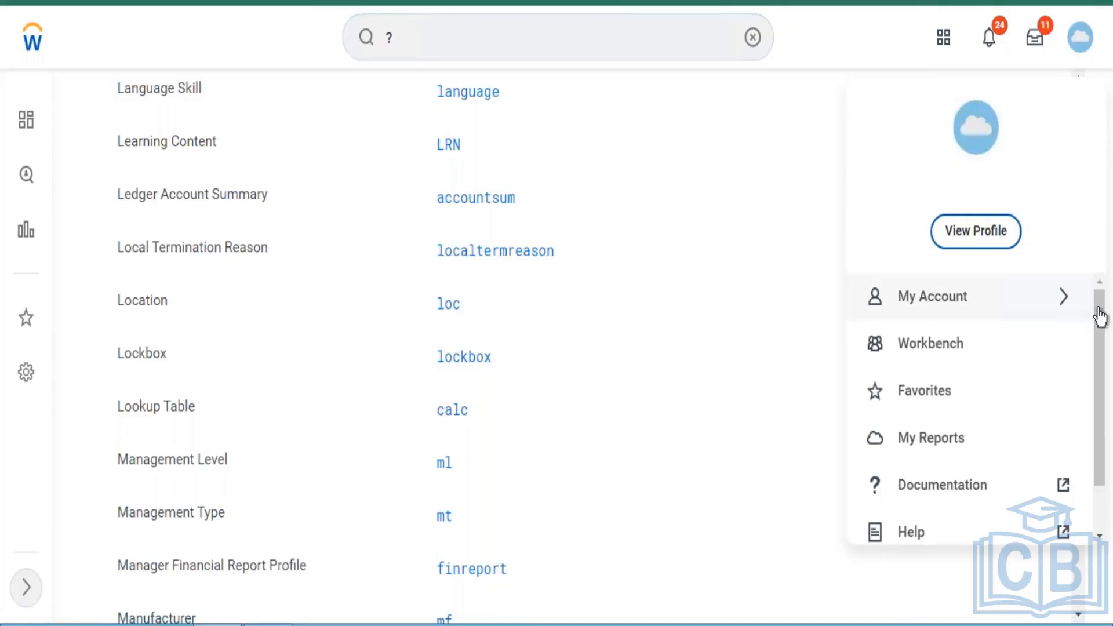
{"action": "left_click_drag", "start_coordinate": [1101, 362], "coordinate": [1092, 454]}
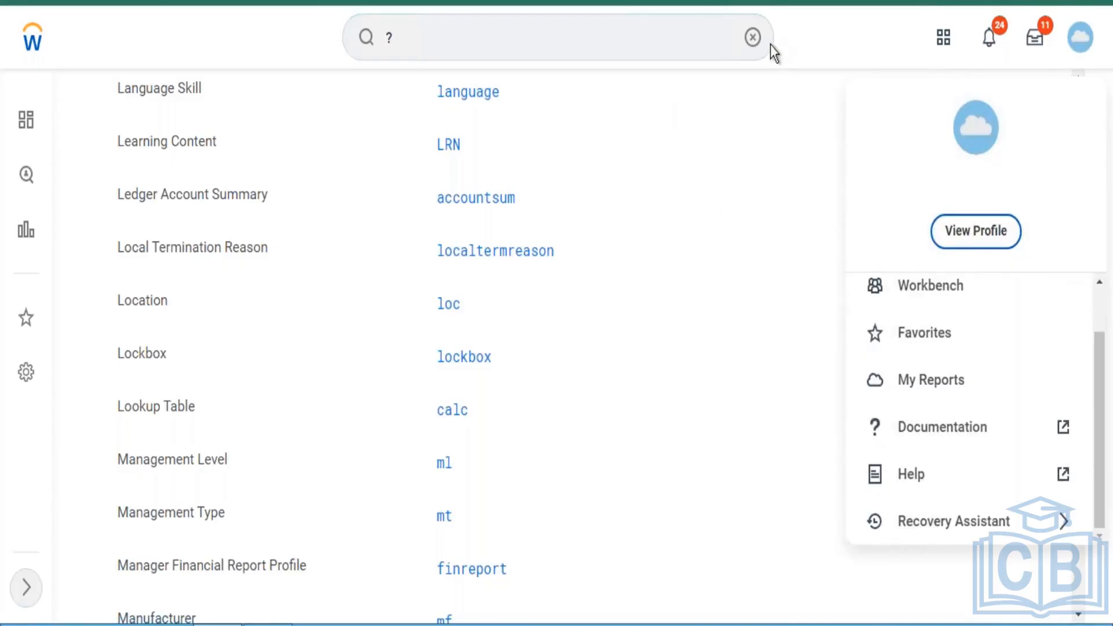
{"action": "left_click", "coordinate": [754, 38]}
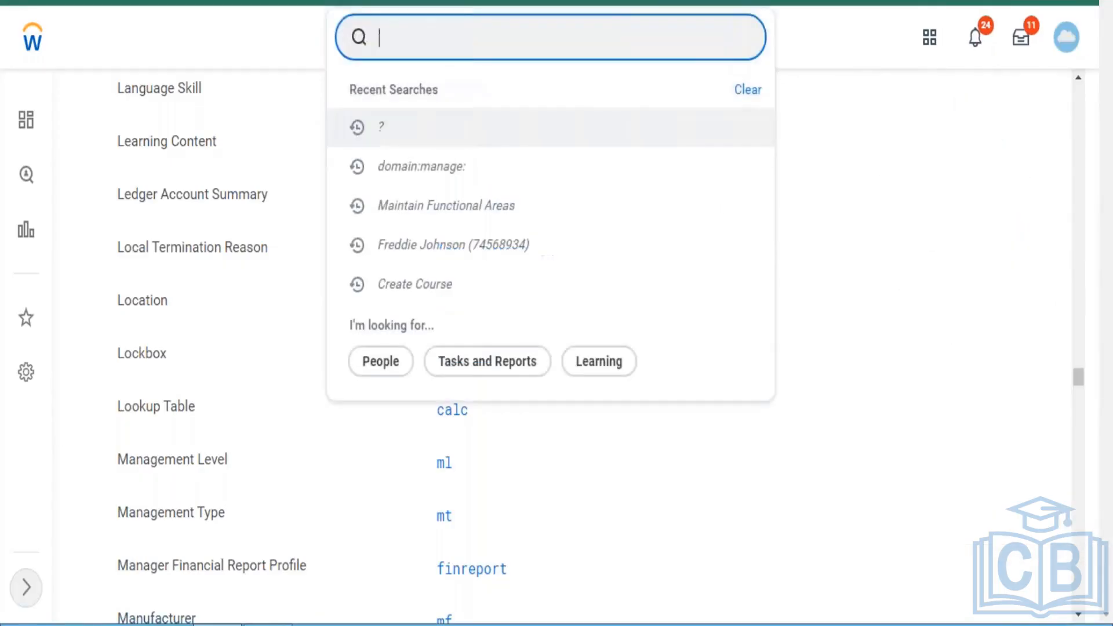
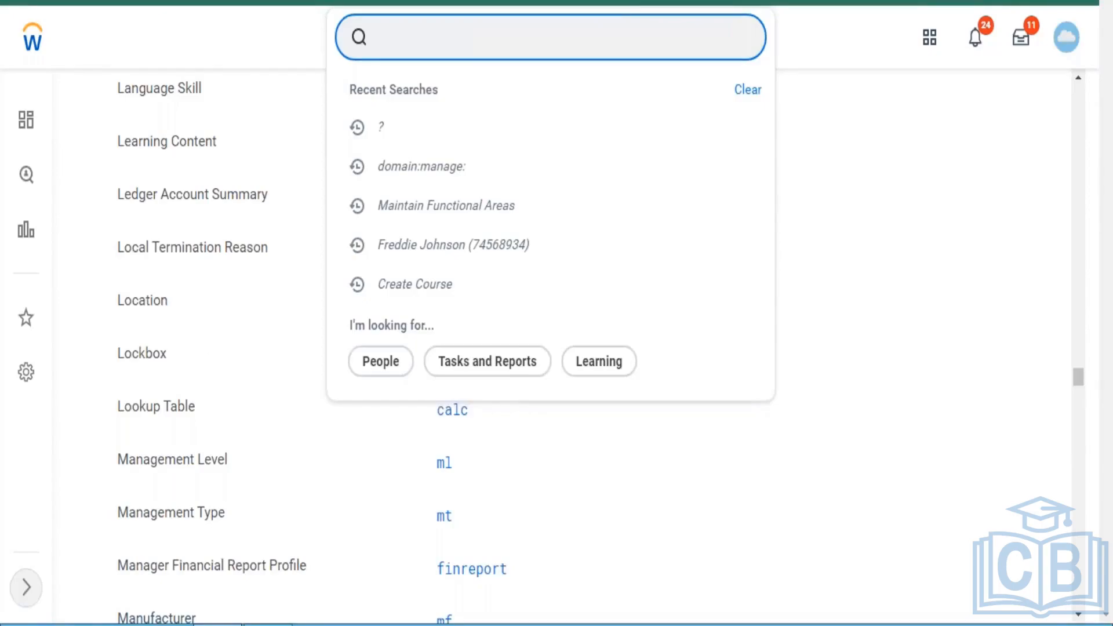
- Search for "create business process" and open the Create Business Process Definition (Default Definition) task
{"action": "type", "text": "create busi"}
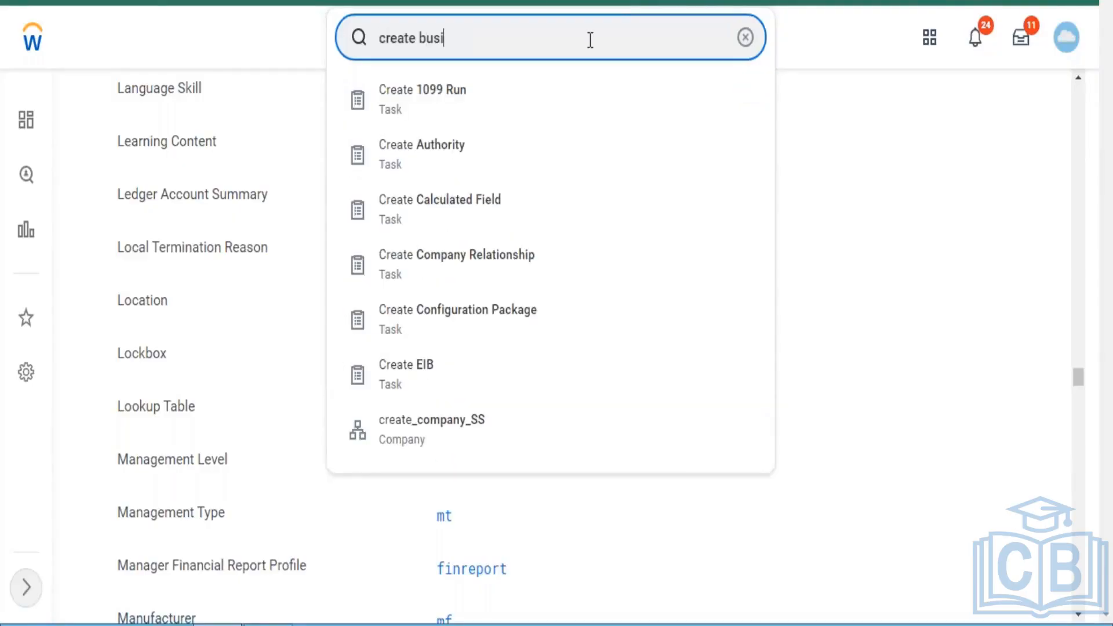
{"action": "type", "text": "ness process"}
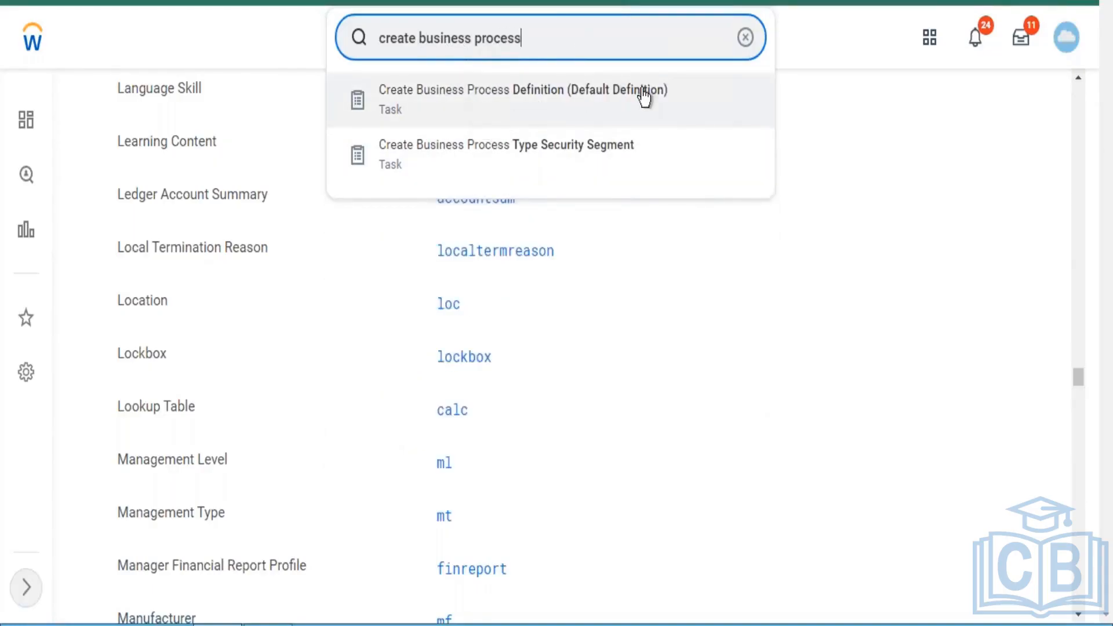
{"action": "left_click", "coordinate": [615, 97]}
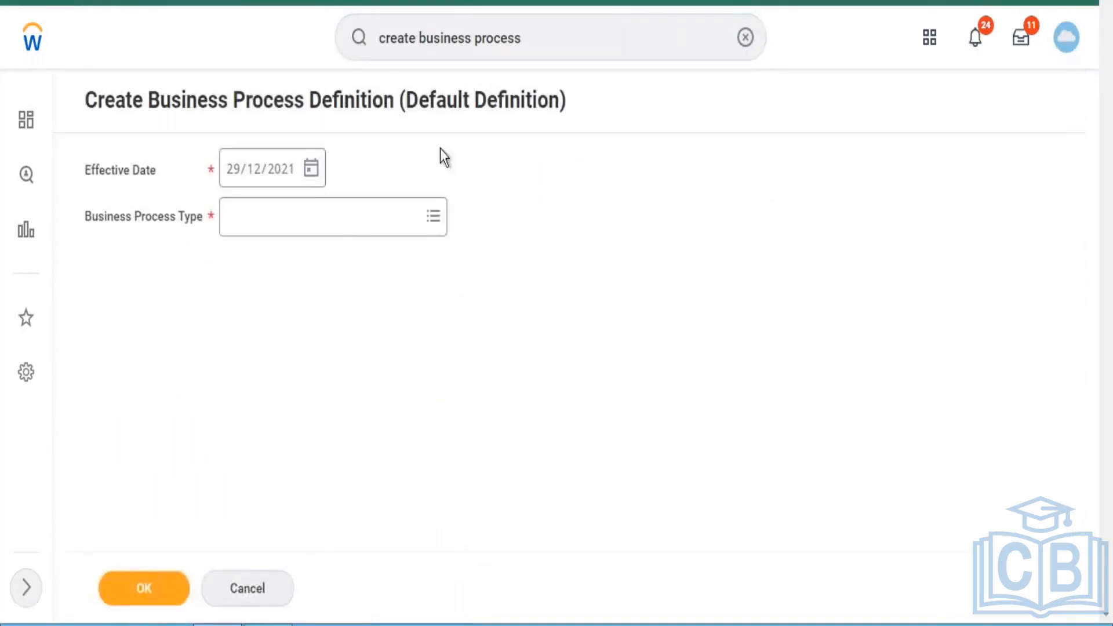
- Look up "learning" business process types, choose Drop Learning Enrollment, and confirm to open its default definition for editing
{"action": "left_click", "coordinate": [347, 220]}
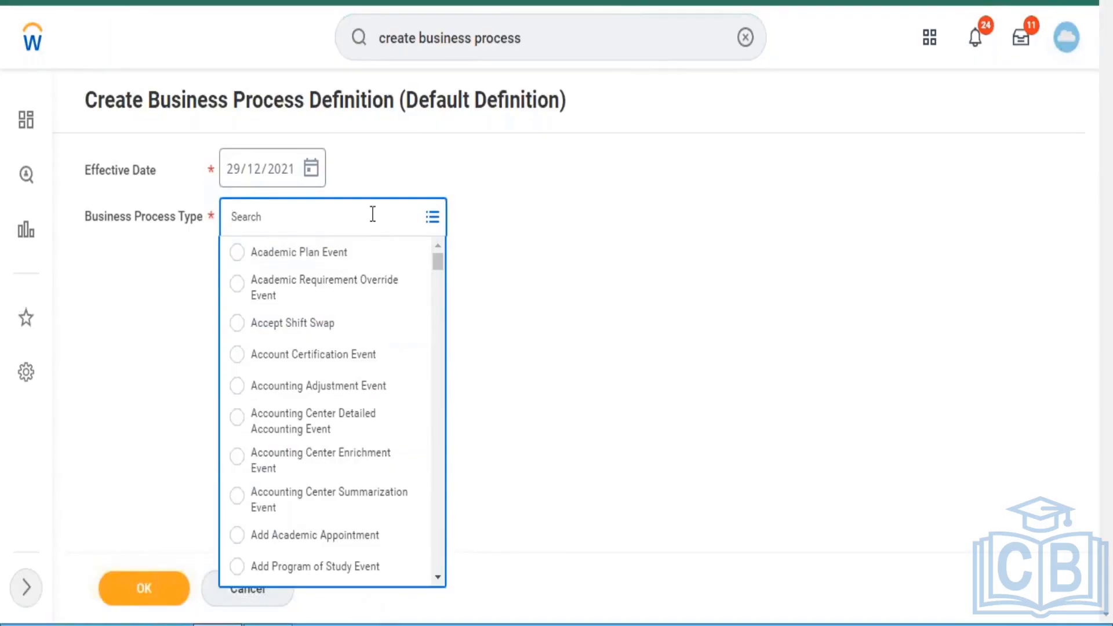
{"action": "type", "text": "learning"}
{"action": "key", "text": "Return"}
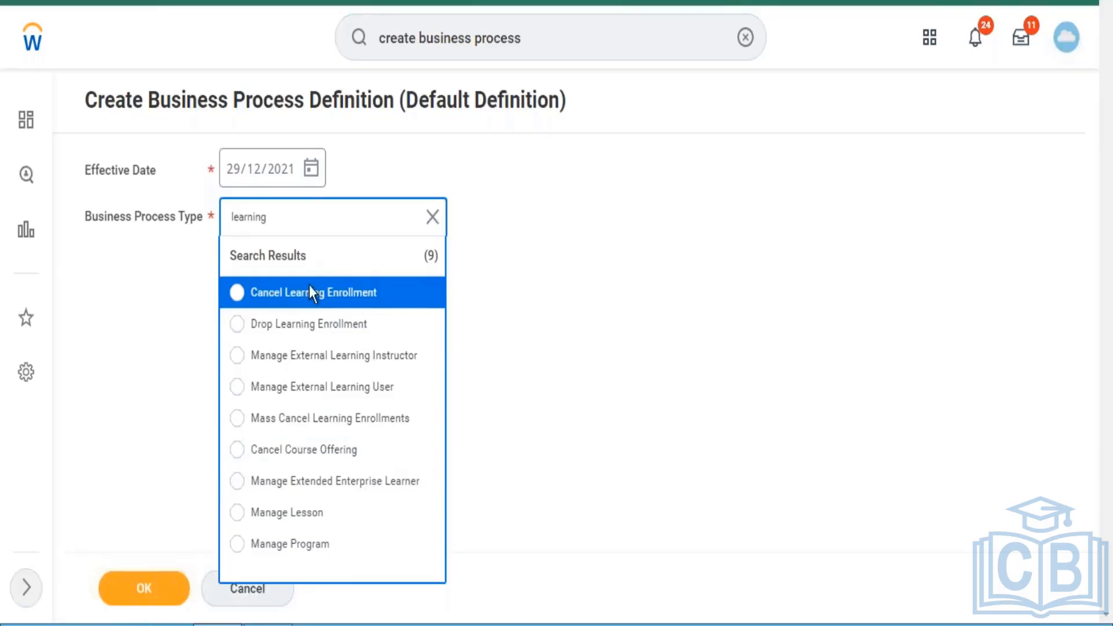
{"action": "left_click", "coordinate": [326, 335]}
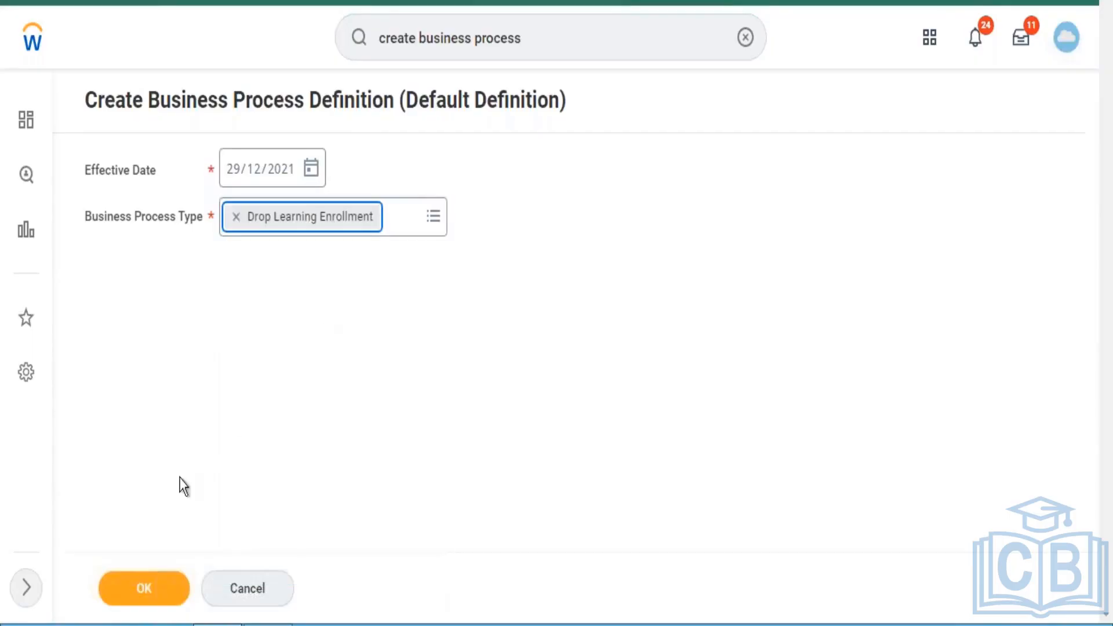
{"action": "left_click", "coordinate": [151, 592]}
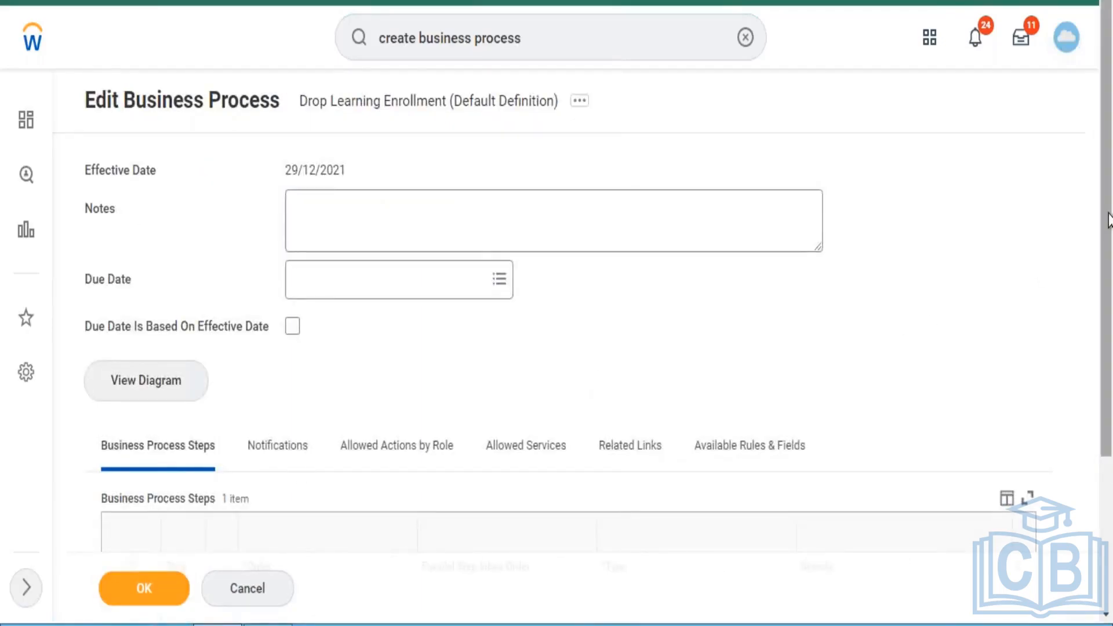
- Review the business process steps of the Drop Learning Enrollment definition and try to save it
{"action": "scroll", "coordinate": [1100, 372], "scroll_direction": "down", "scroll_amount": 4}
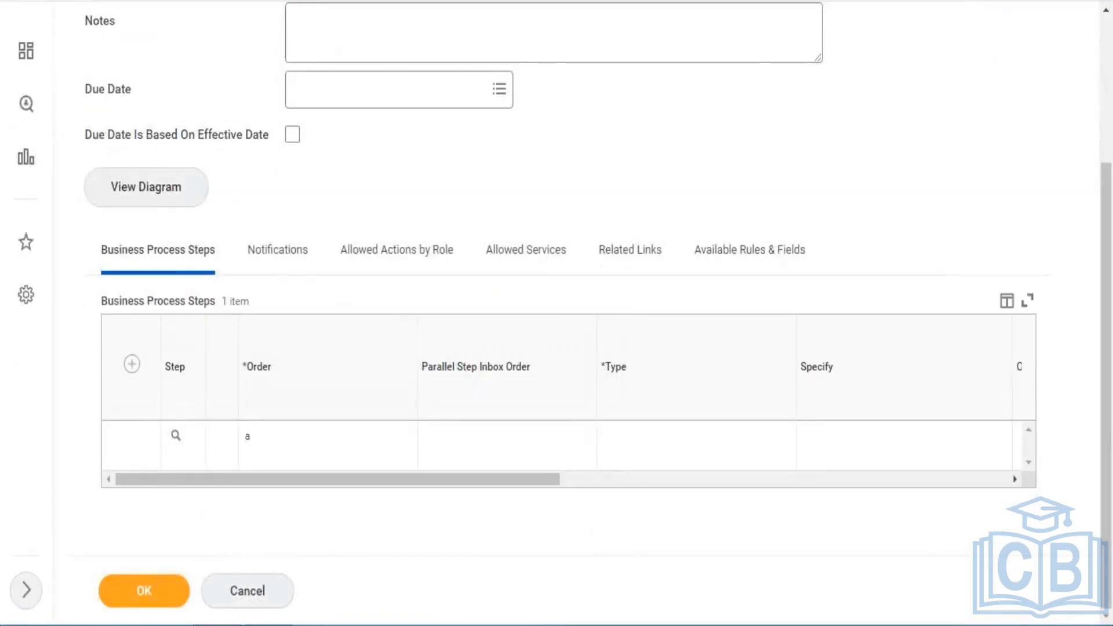
{"action": "left_click", "coordinate": [144, 589]}
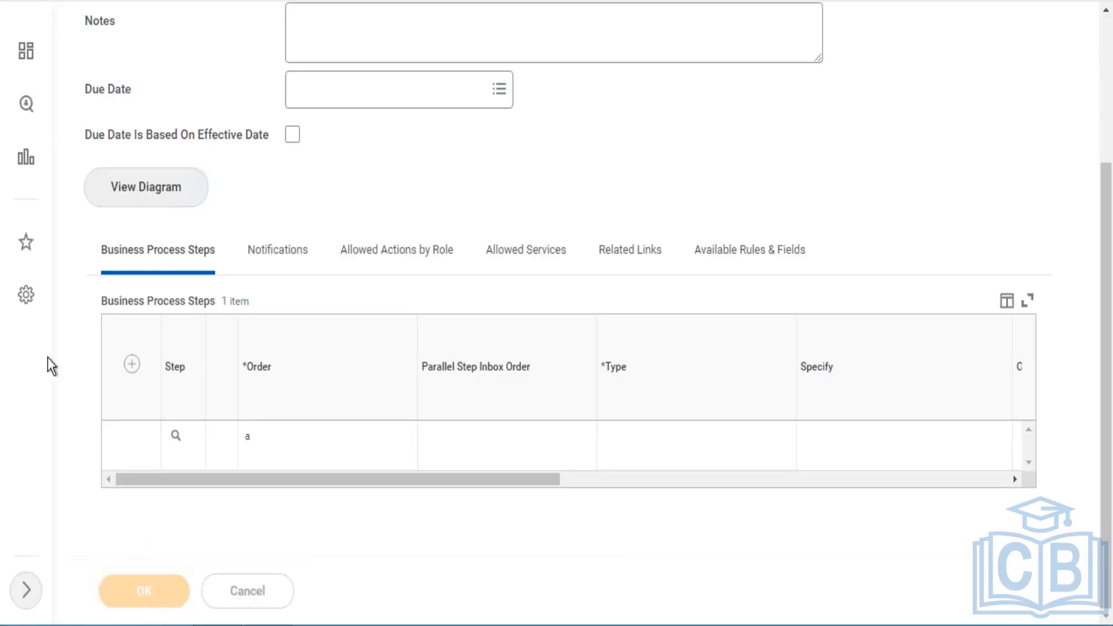
{"action": "left_click", "coordinate": [249, 437]}
{"action": "left_click", "coordinate": [1107, 116]}
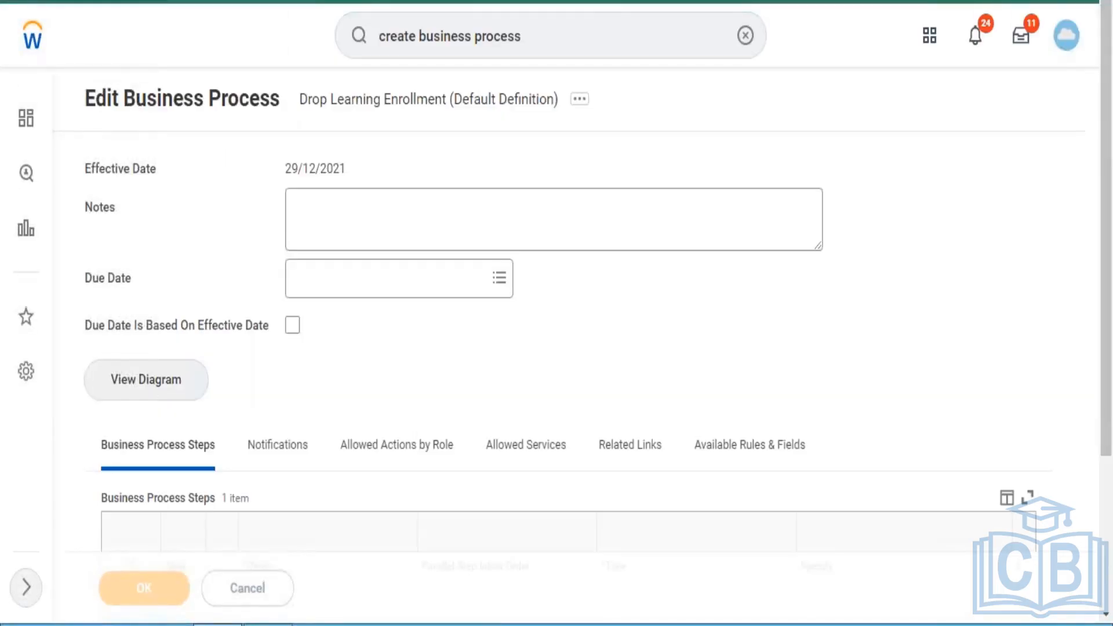
- Leave the business process for the Workday home page and sign in to the account again
{"action": "left_click", "coordinate": [562, 40]}
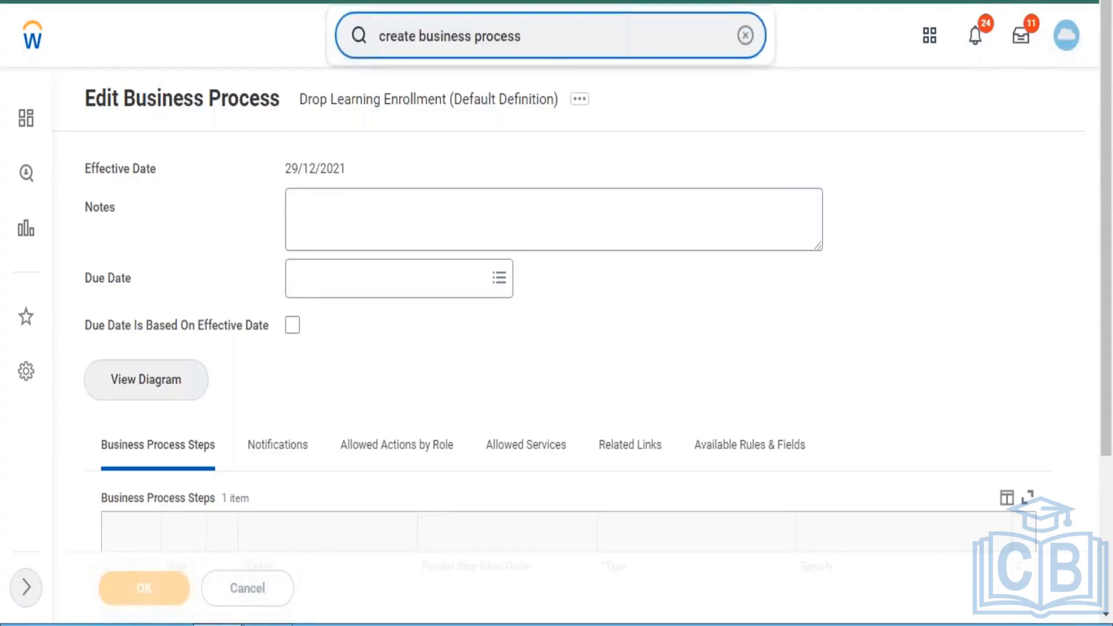
{"action": "left_click", "coordinate": [746, 36]}
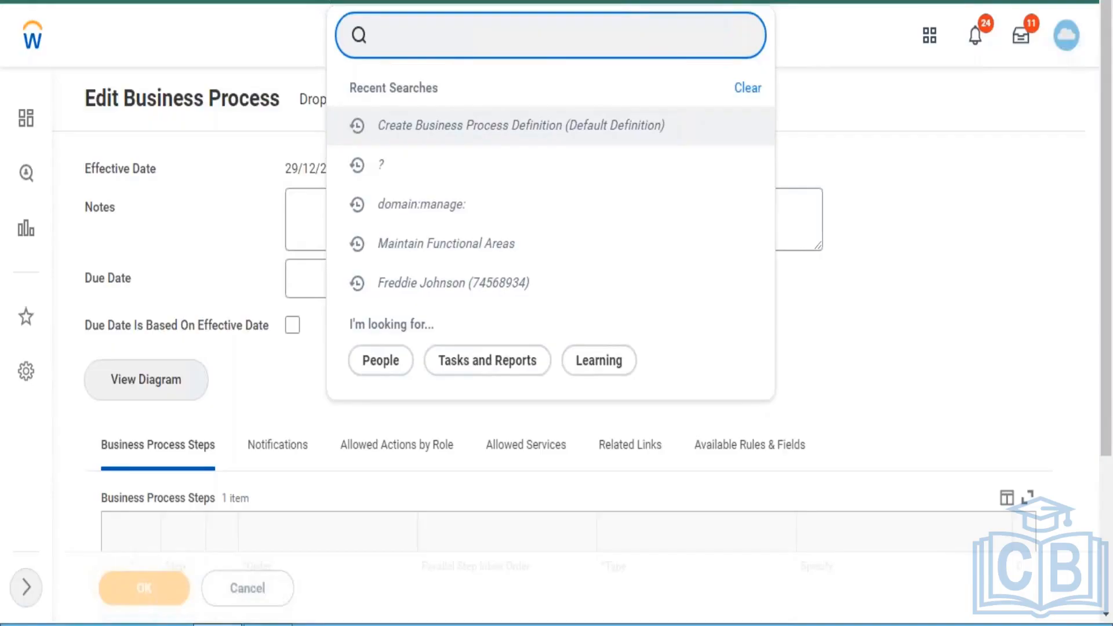
{"action": "left_click", "coordinate": [32, 49]}
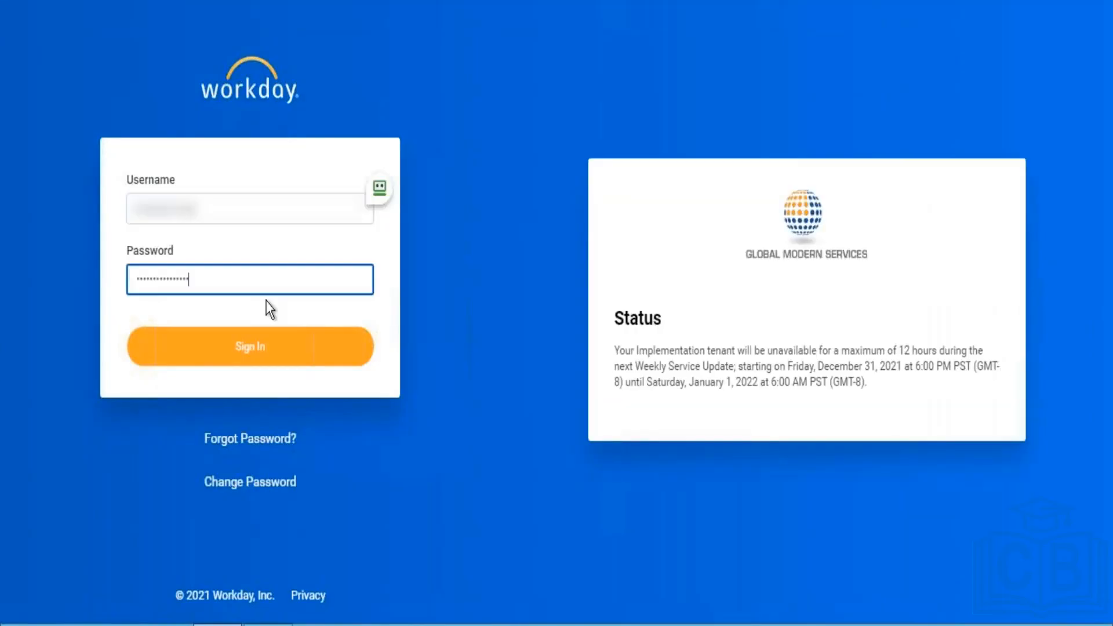
{"action": "key", "text": "Return"}
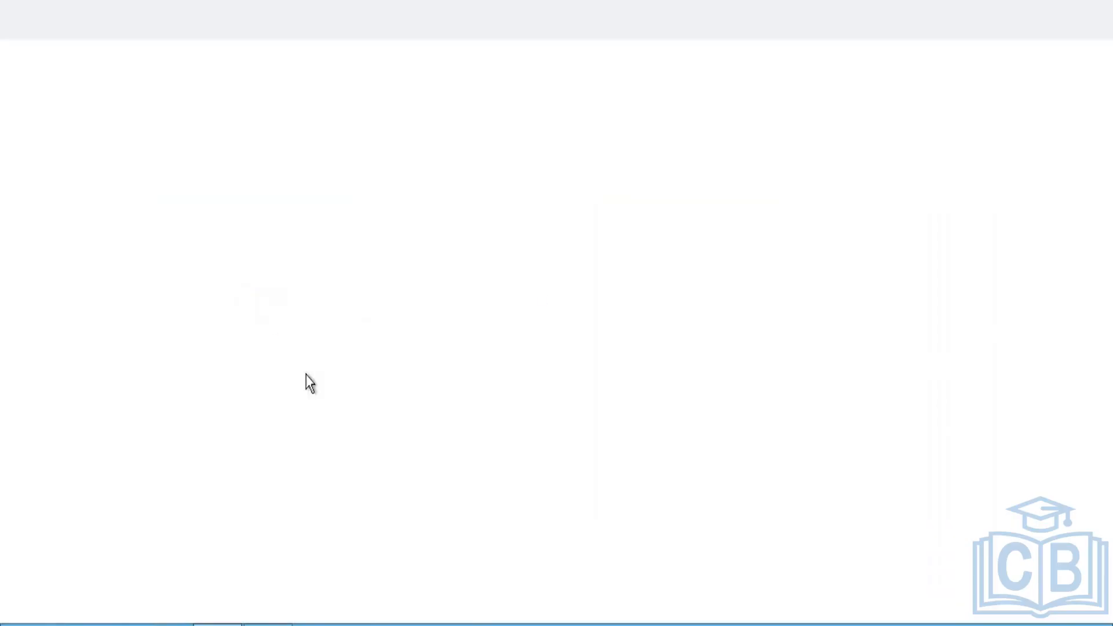
- Switch to Notepad to review the Learning Domains list around Manage: Media Import, and minimize the notes
{"action": "key", "text": "alt+Tab"}
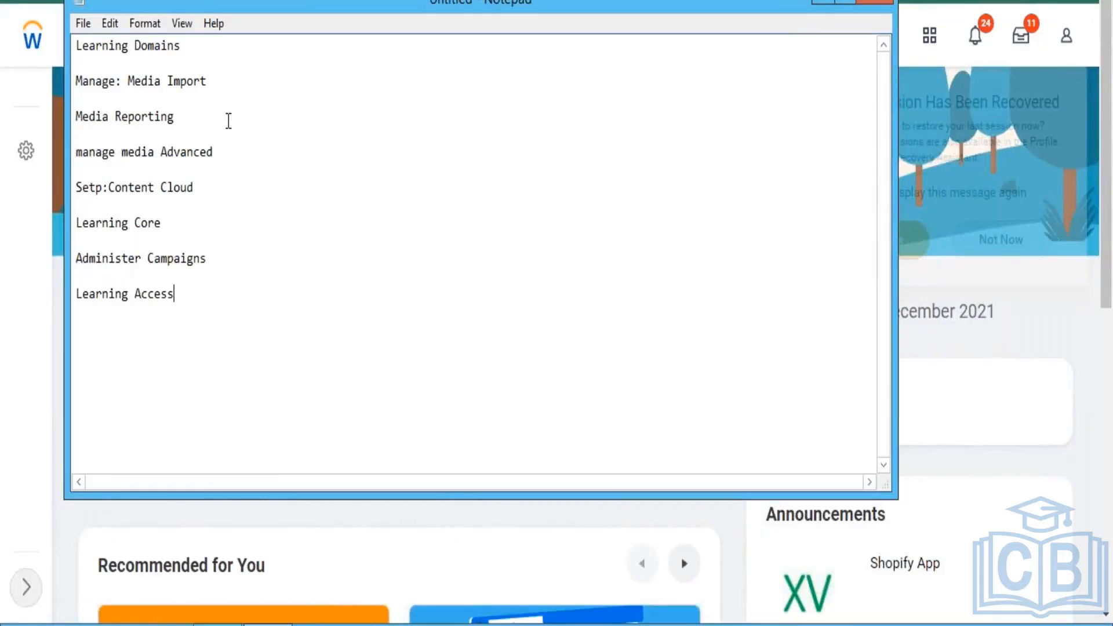
{"action": "left_click", "coordinate": [230, 89]}
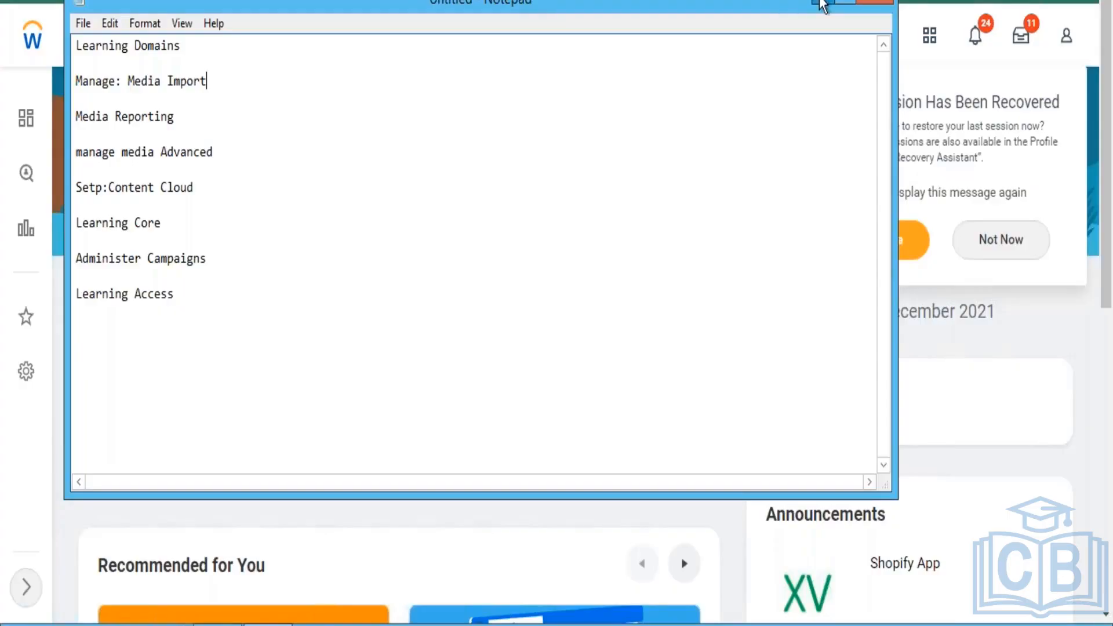
{"action": "left_click", "coordinate": [821, 3]}
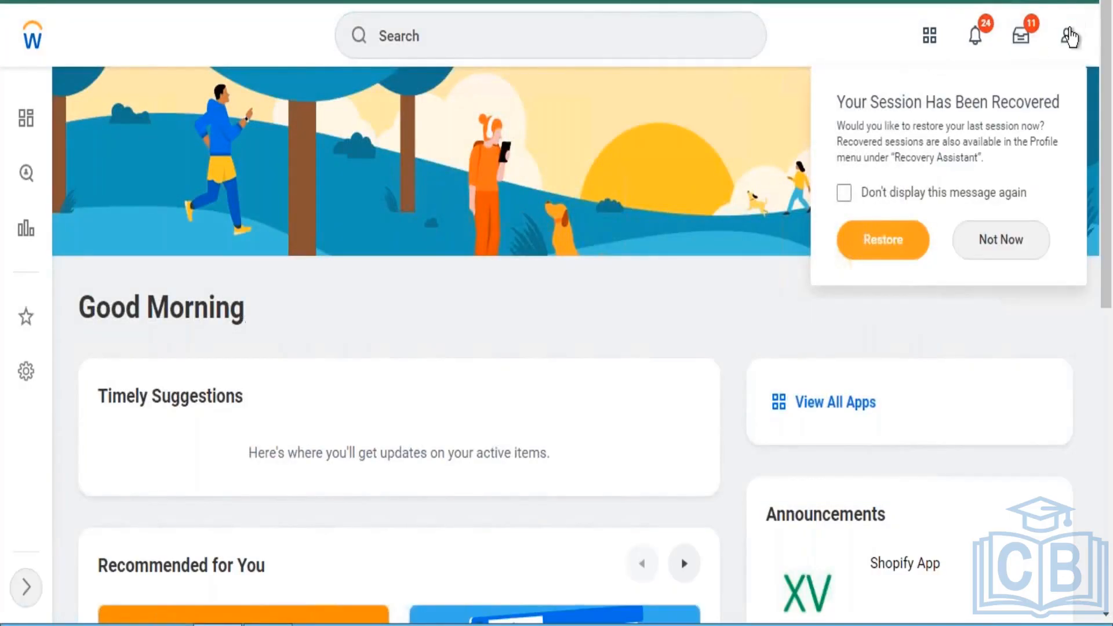
- Decline restoring the last session and look through the profile menu options from My Account down to Recovery Assistant
{"action": "left_click", "coordinate": [1068, 36]}
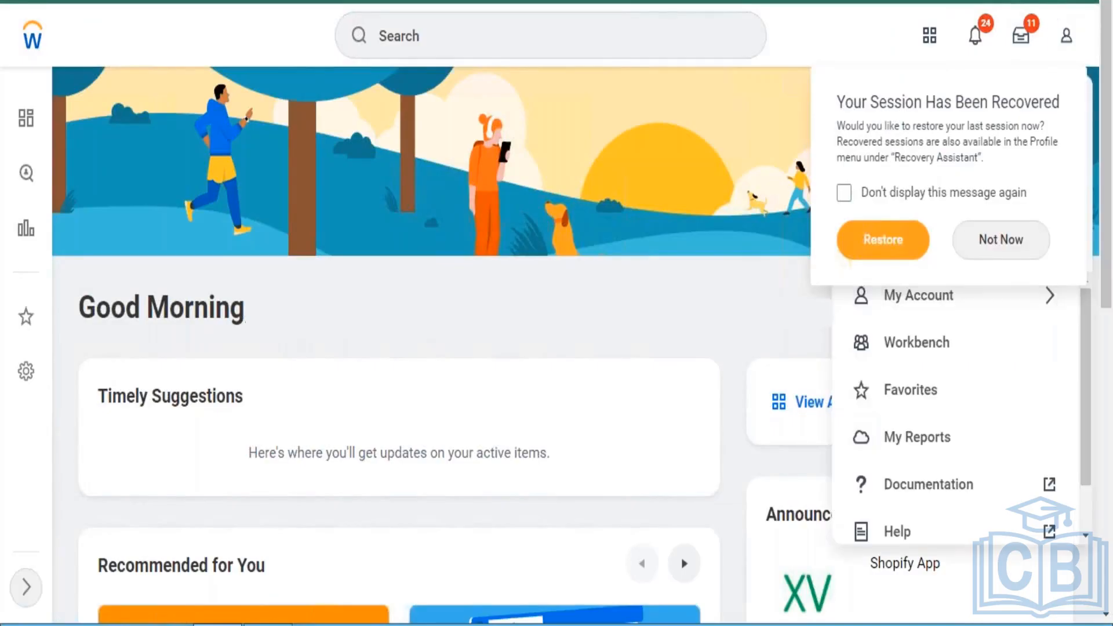
{"action": "left_click", "coordinate": [986, 250]}
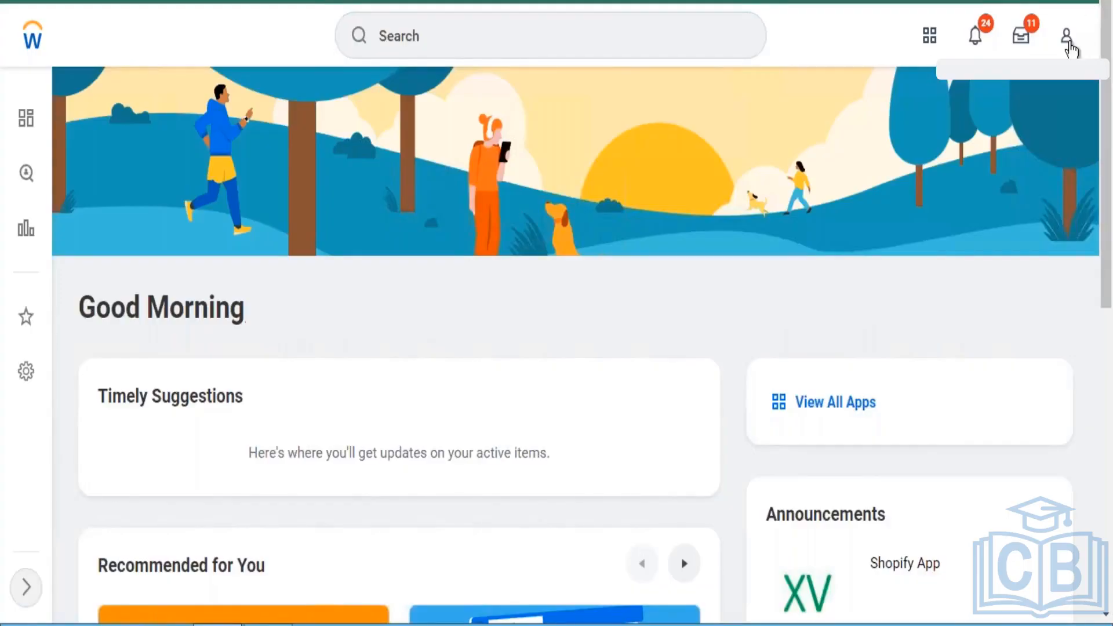
{"action": "left_click", "coordinate": [1068, 38]}
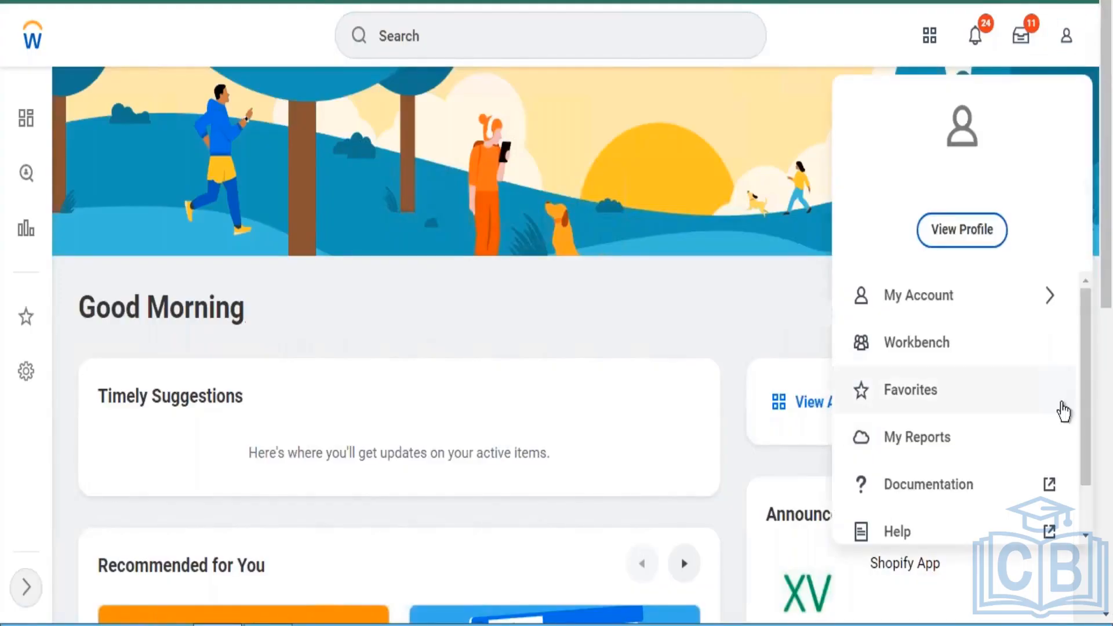
{"action": "left_click_drag", "start_coordinate": [1083, 311], "coordinate": [1083, 452]}
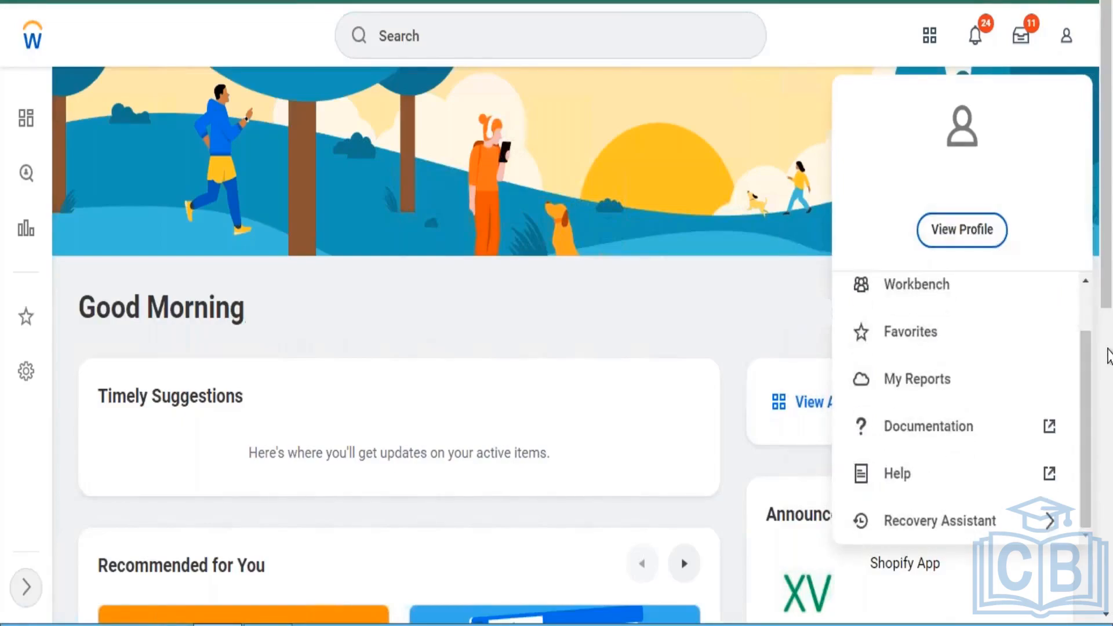
{"action": "scroll", "coordinate": [1108, 356], "scroll_direction": "down", "scroll_amount": 3}
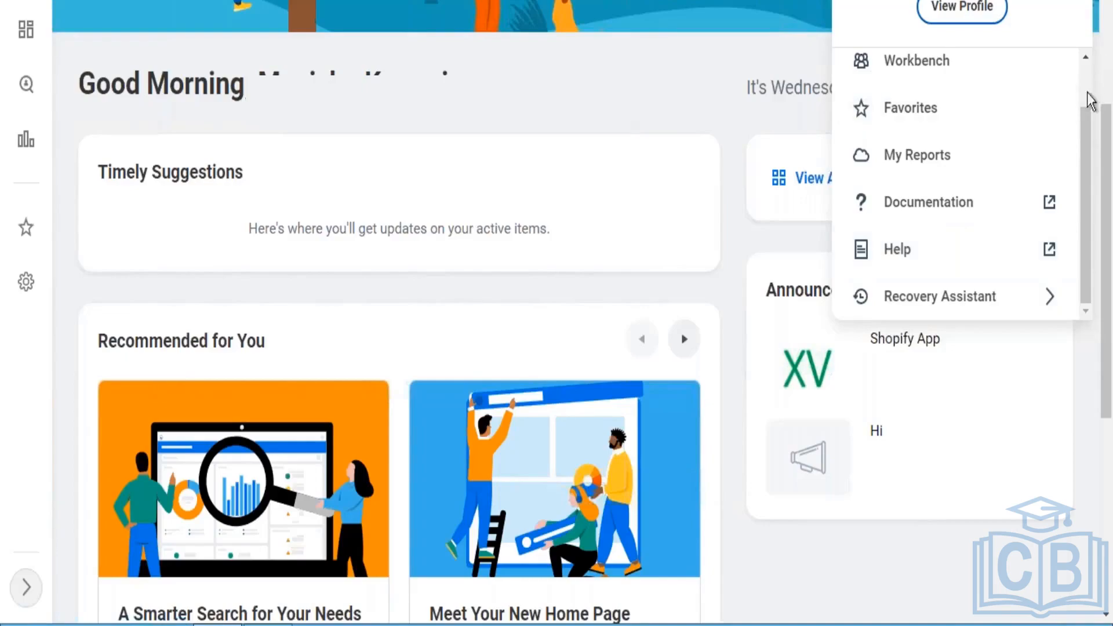
{"action": "scroll", "coordinate": [1110, 93], "scroll_direction": "up", "scroll_amount": 4}
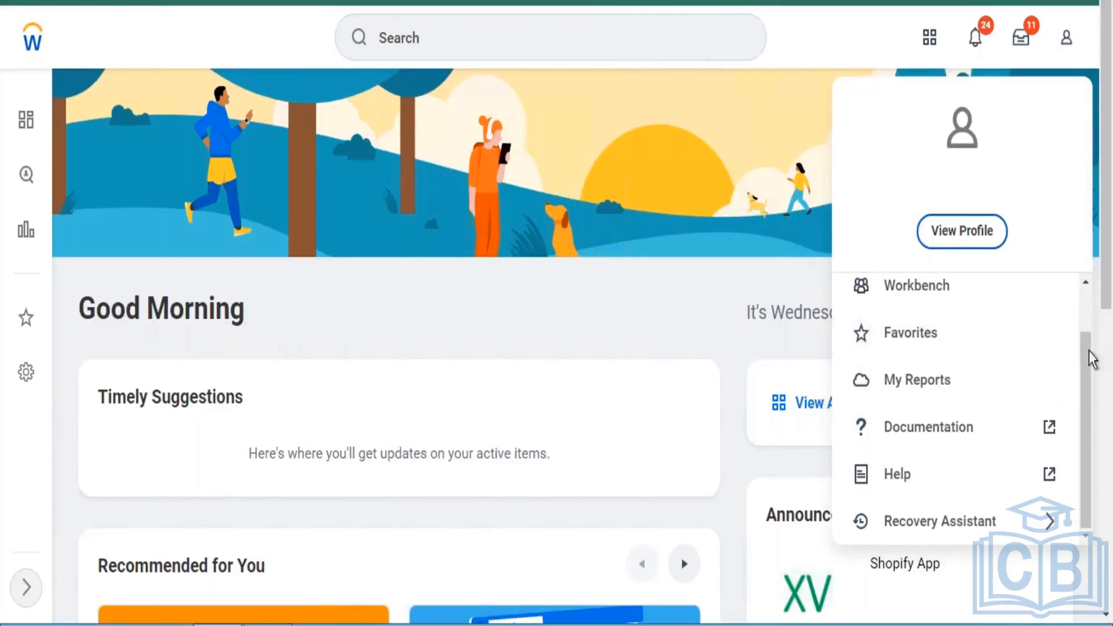
{"action": "left_click_drag", "start_coordinate": [1085, 339], "coordinate": [1091, 272]}
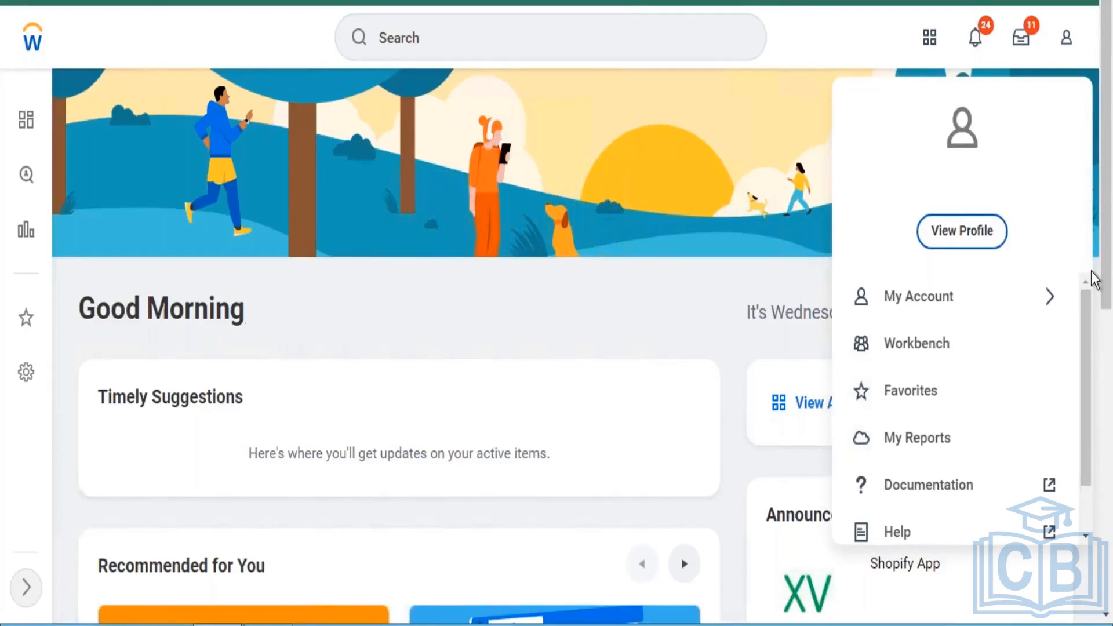
- Search for "create course" and open the Create Course task
{"action": "left_click", "coordinate": [561, 39]}
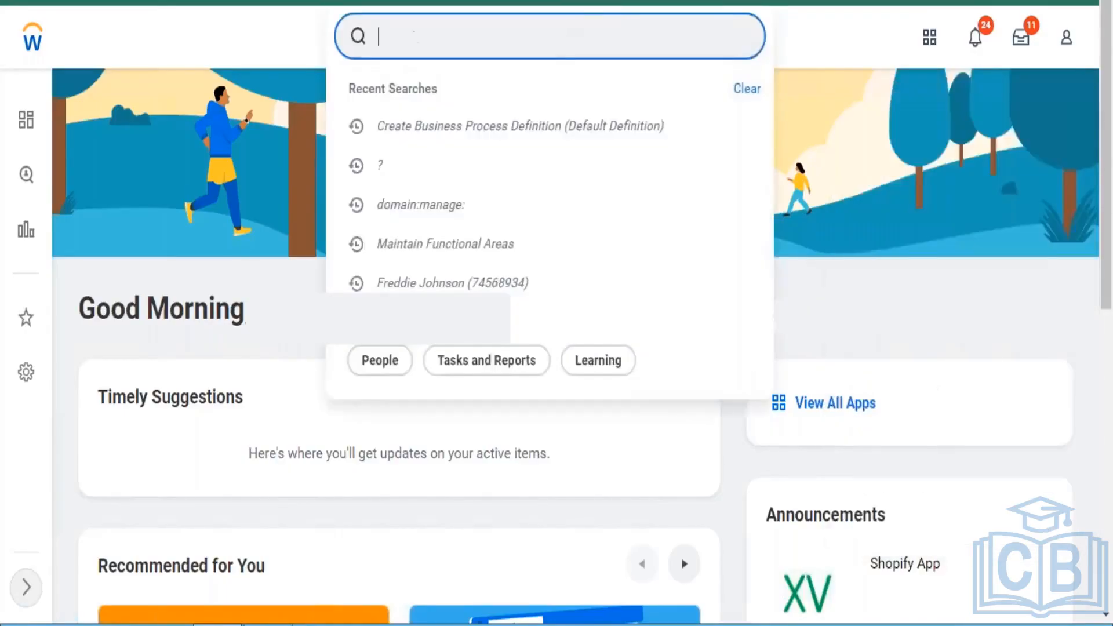
{"action": "type", "text": "create"}
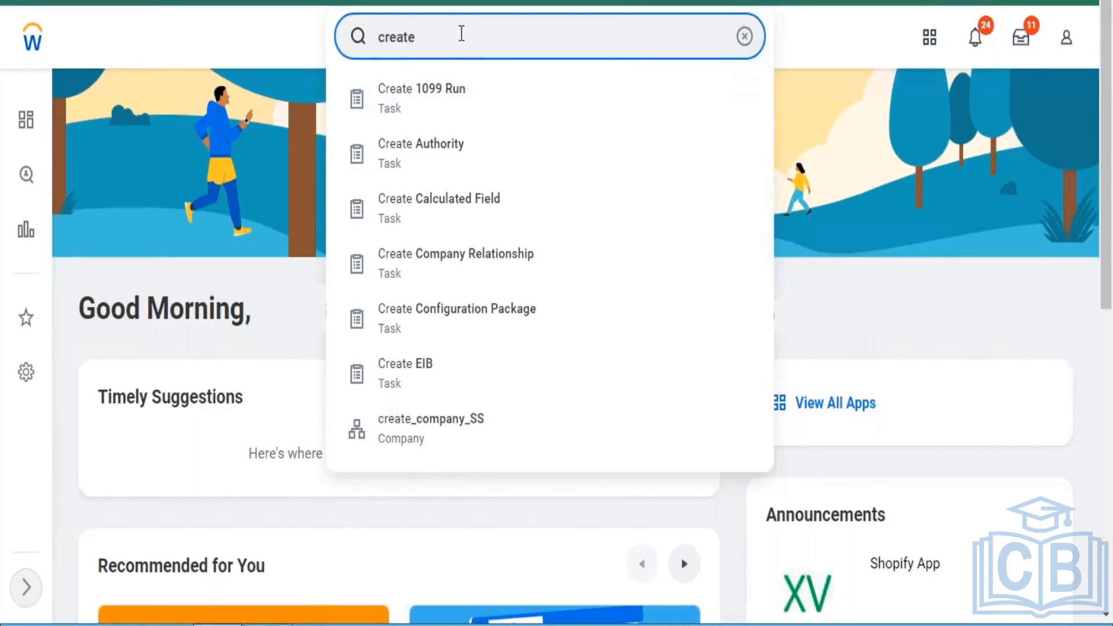
{"action": "type", "text": "course"}
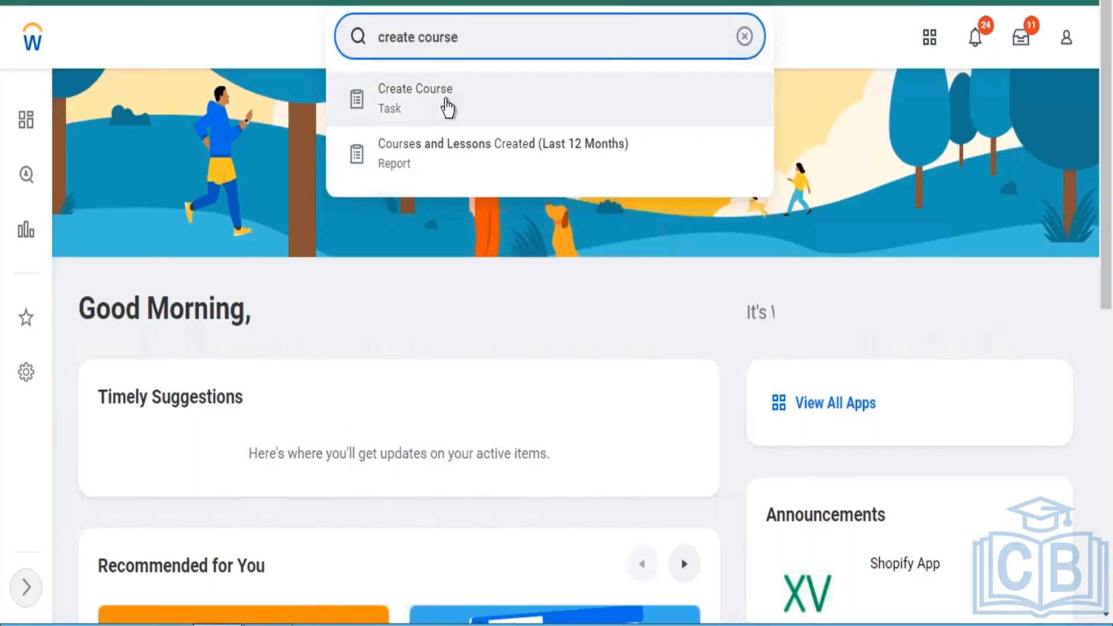
{"action": "left_click", "coordinate": [447, 108]}
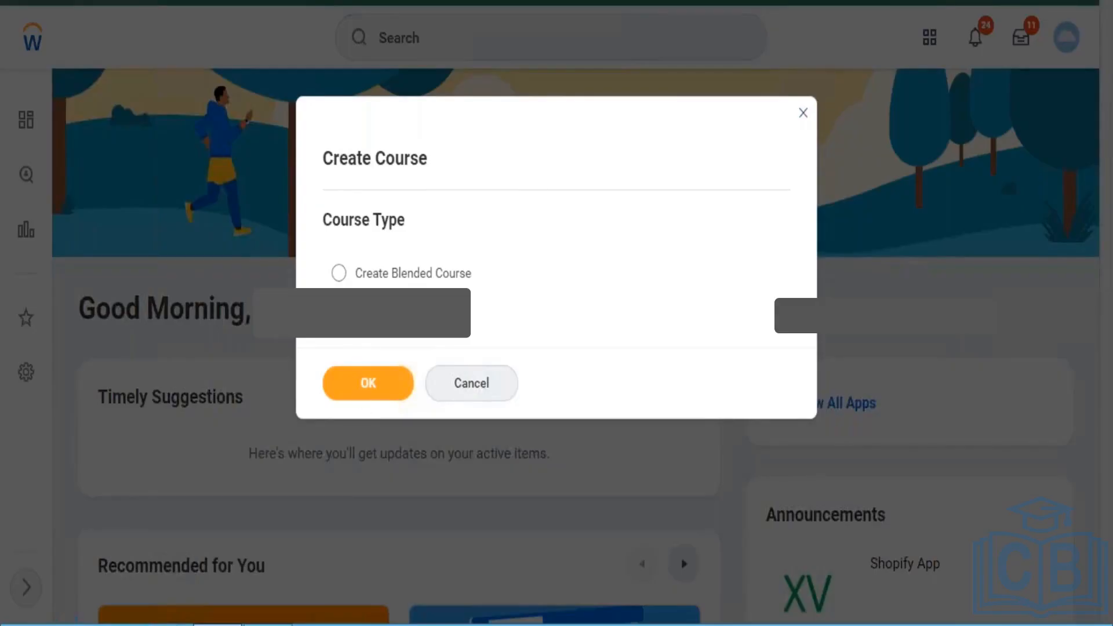
- Confirm the digital course type and add a Media lesson in the new course's Lesson Details
{"action": "left_click", "coordinate": [368, 383]}
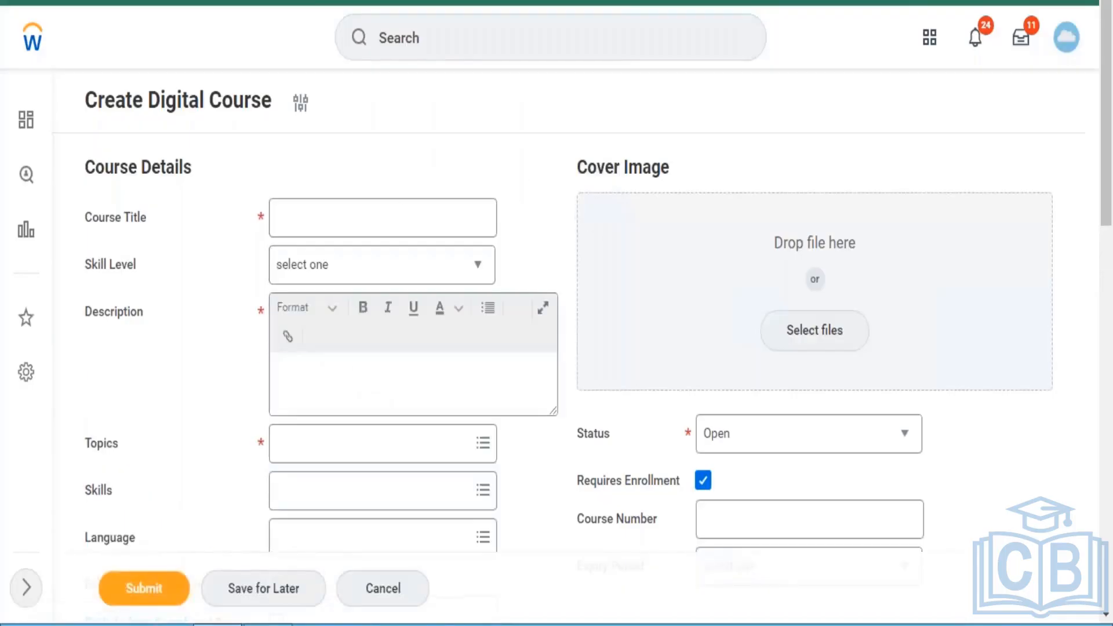
{"action": "left_click_drag", "start_coordinate": [1109, 148], "coordinate": [1105, 579]}
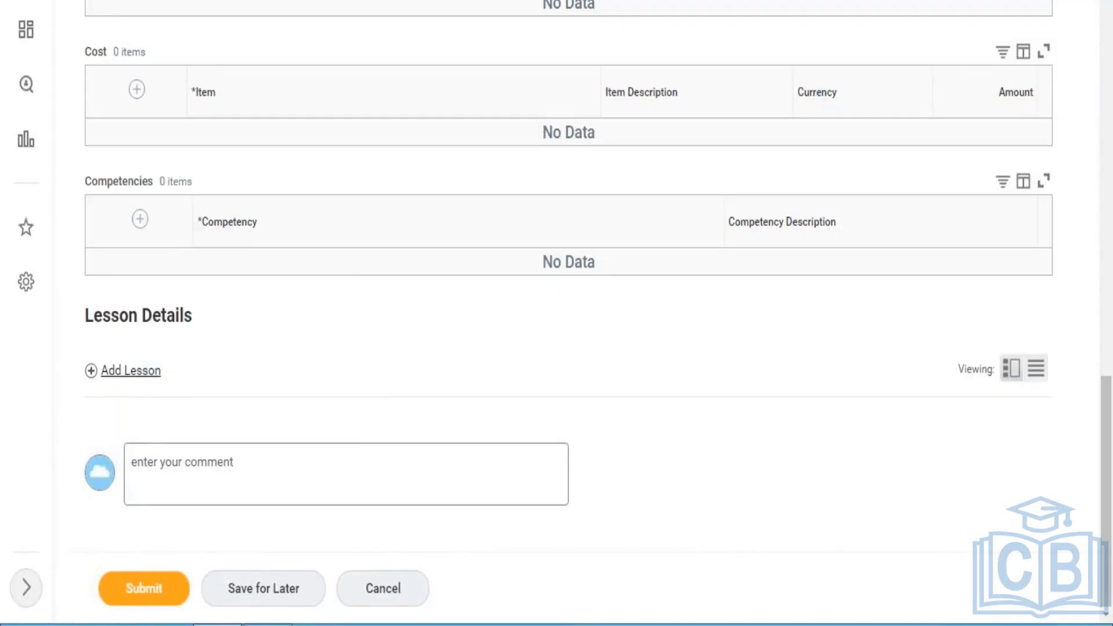
{"action": "left_click", "coordinate": [130, 370]}
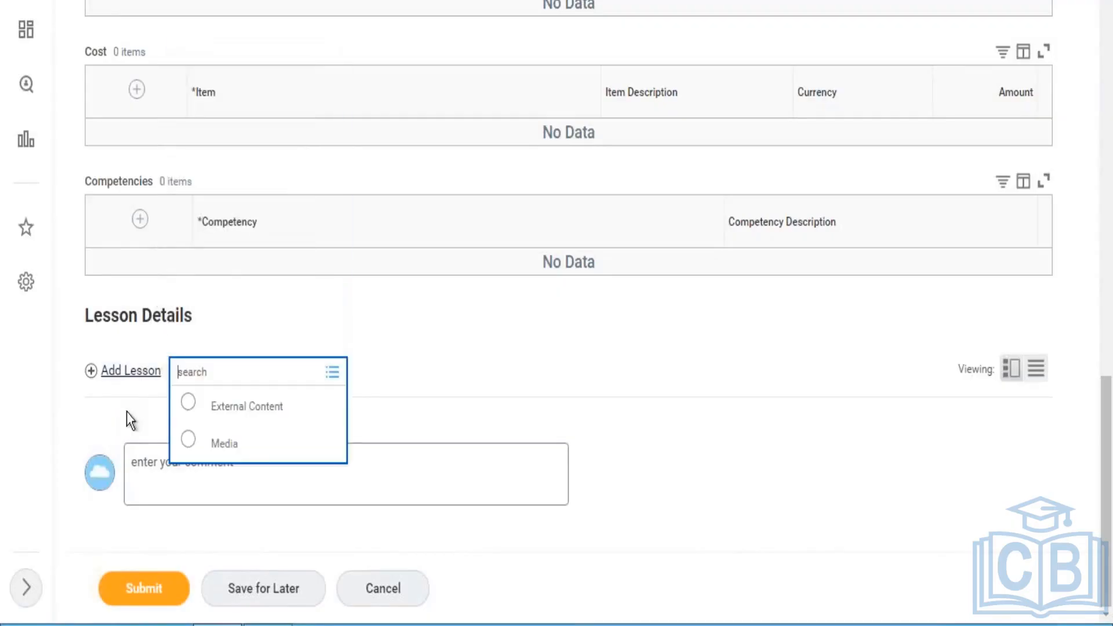
{"action": "left_click", "coordinate": [224, 455]}
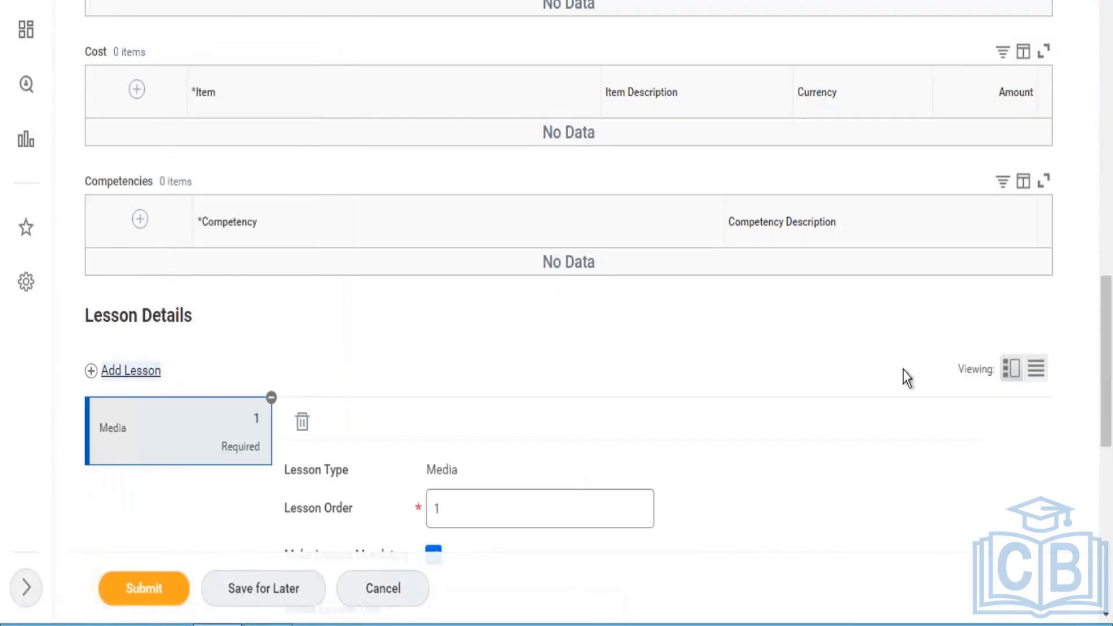
- Open the file selection for the Media lesson twice to show where media is uploaded, cancelling it each time
{"action": "left_click_drag", "start_coordinate": [1110, 323], "coordinate": [1109, 480]}
{"action": "left_click", "coordinate": [643, 346]}
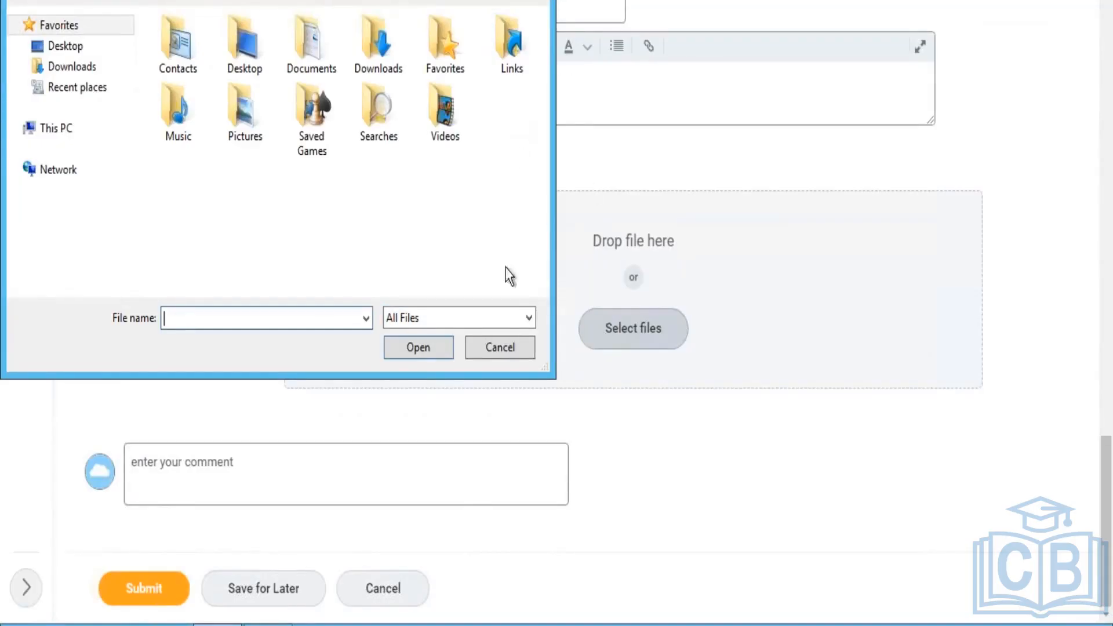
{"action": "left_click", "coordinate": [512, 349]}
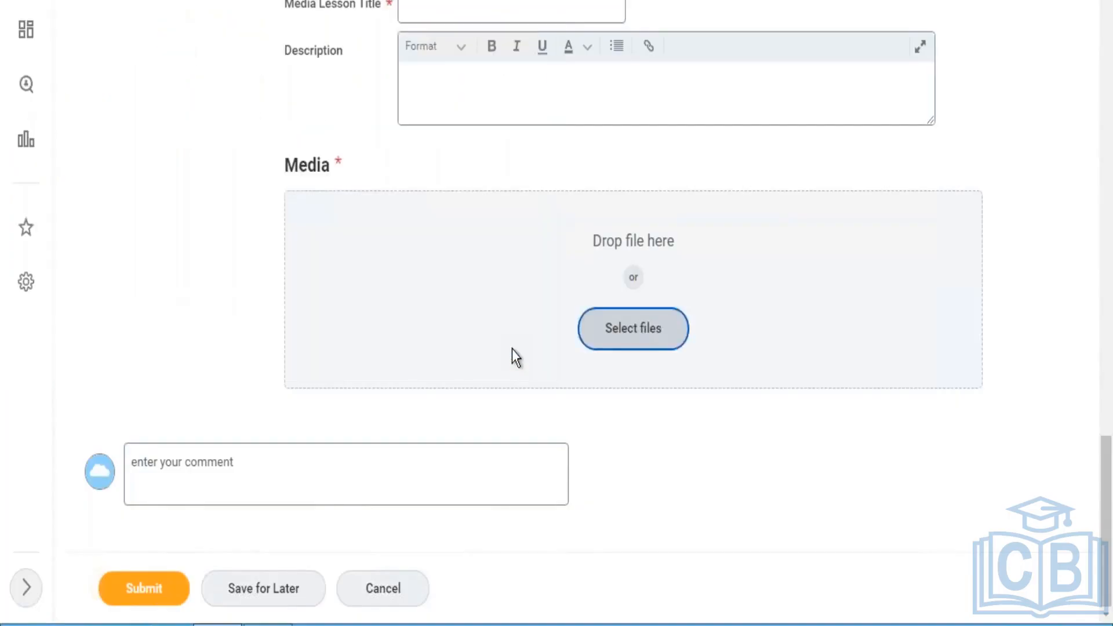
{"action": "left_click", "coordinate": [623, 351]}
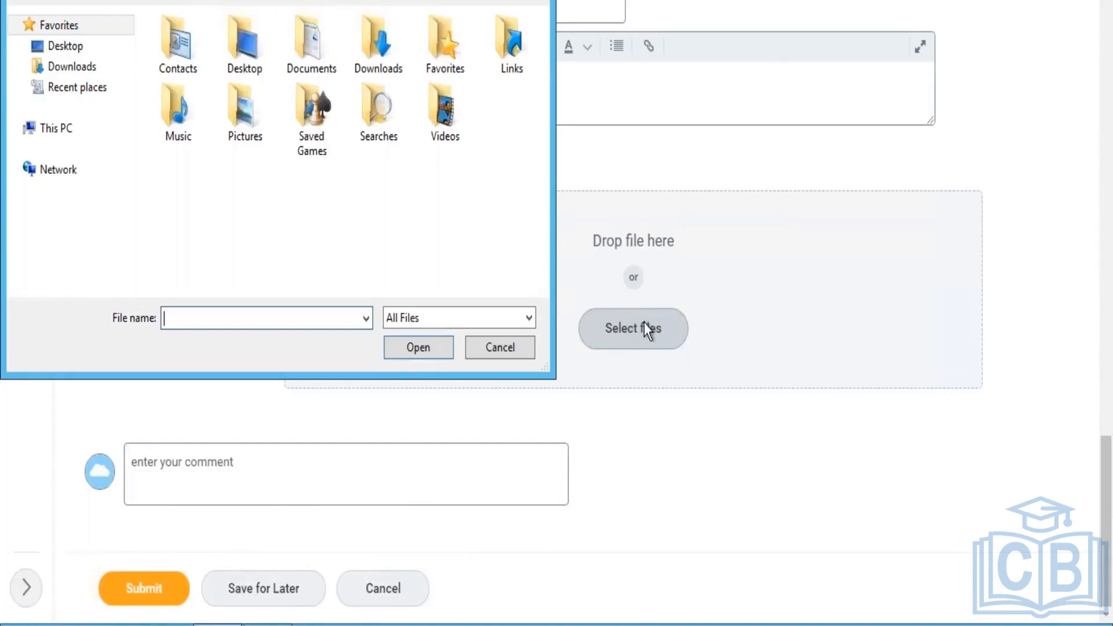
{"action": "left_click", "coordinate": [509, 354]}
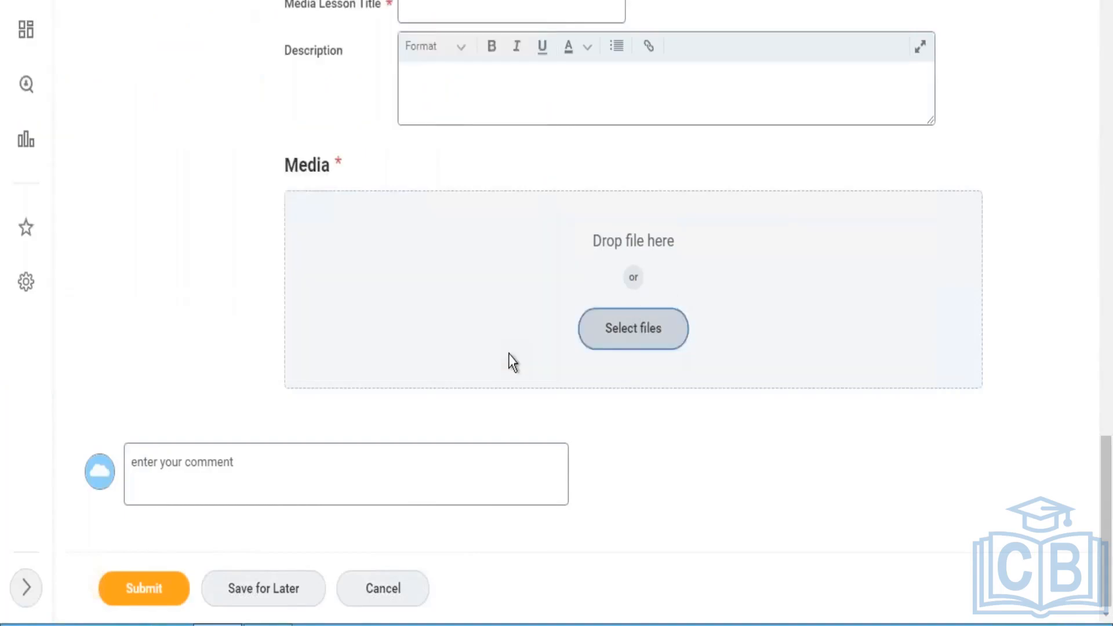
- Look through the recent searches and the profile menu options down to Recovery Assistant
{"action": "left_click_drag", "start_coordinate": [1107, 511], "coordinate": [1109, 23]}
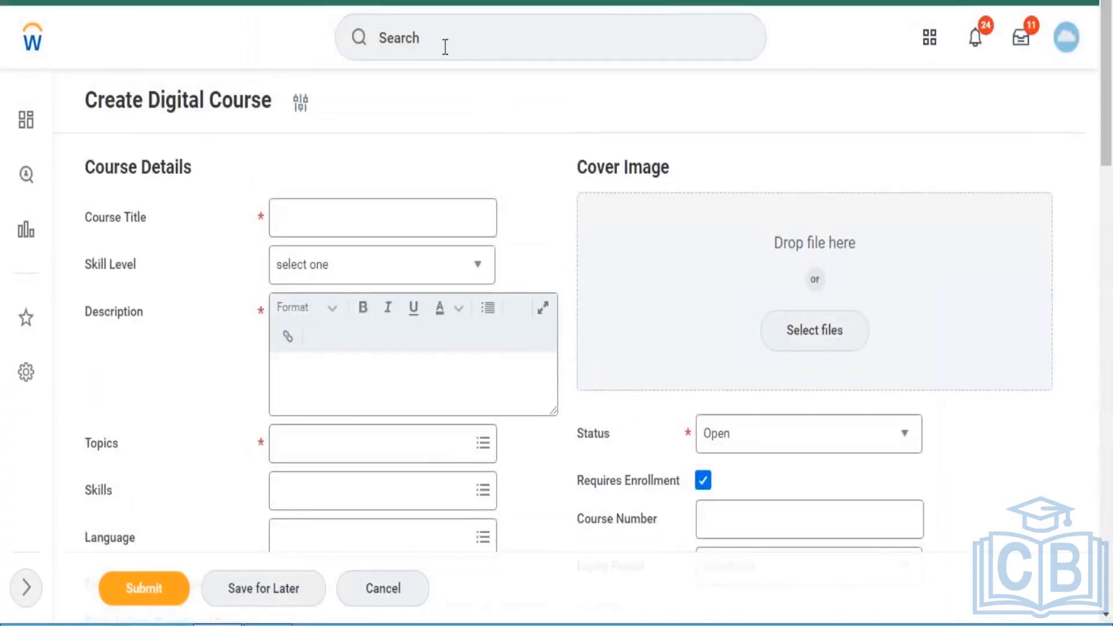
{"action": "left_click", "coordinate": [445, 47]}
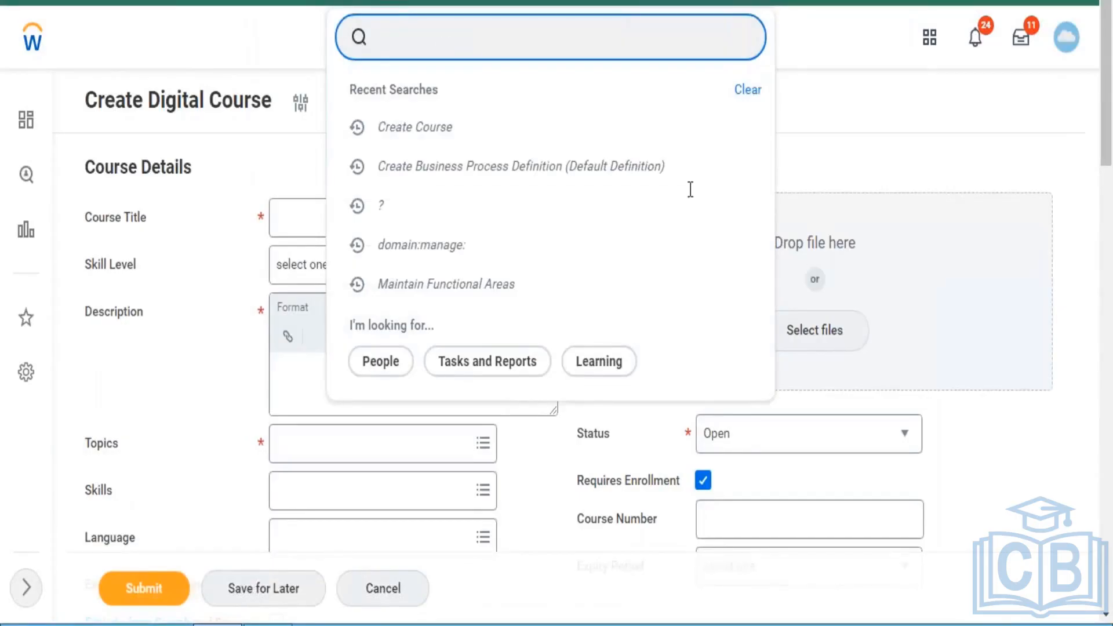
{"action": "left_click", "coordinate": [1067, 45]}
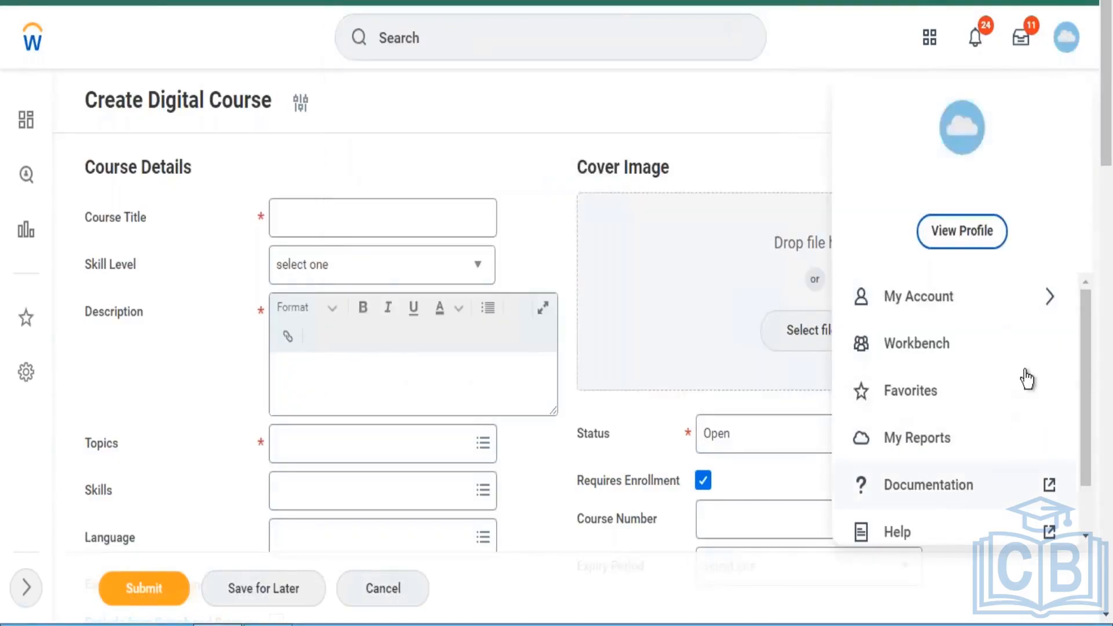
{"action": "scroll", "coordinate": [1083, 388], "scroll_direction": "down", "scroll_amount": 1}
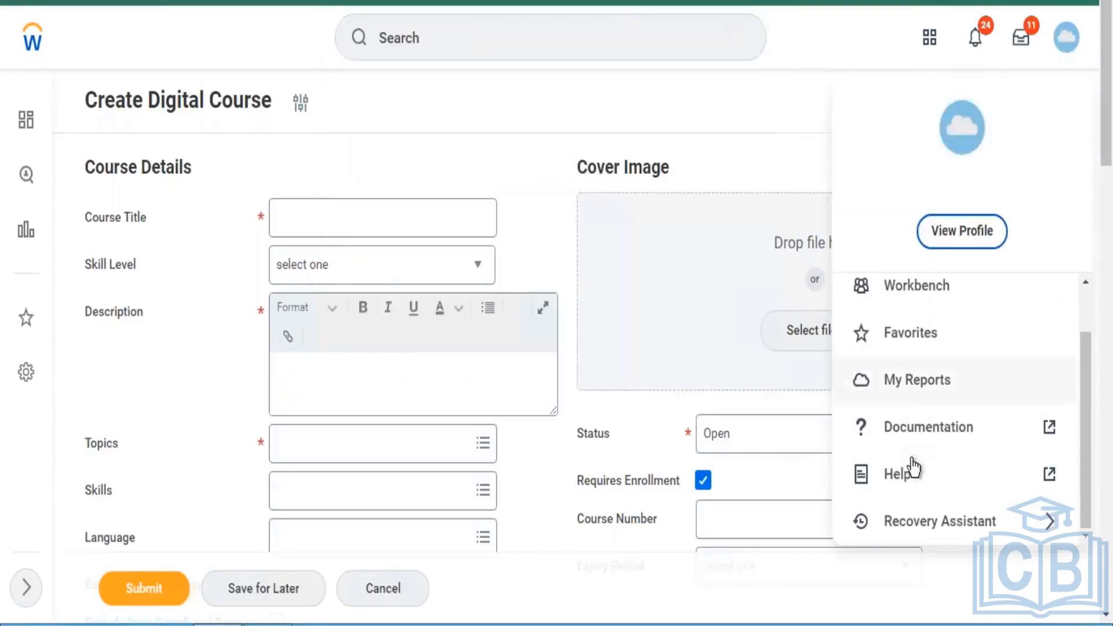
- Review the lesson's Media upload area again, browsing for files and cancelling without choosing one
{"action": "left_click_drag", "start_coordinate": [1106, 133], "coordinate": [1104, 571]}
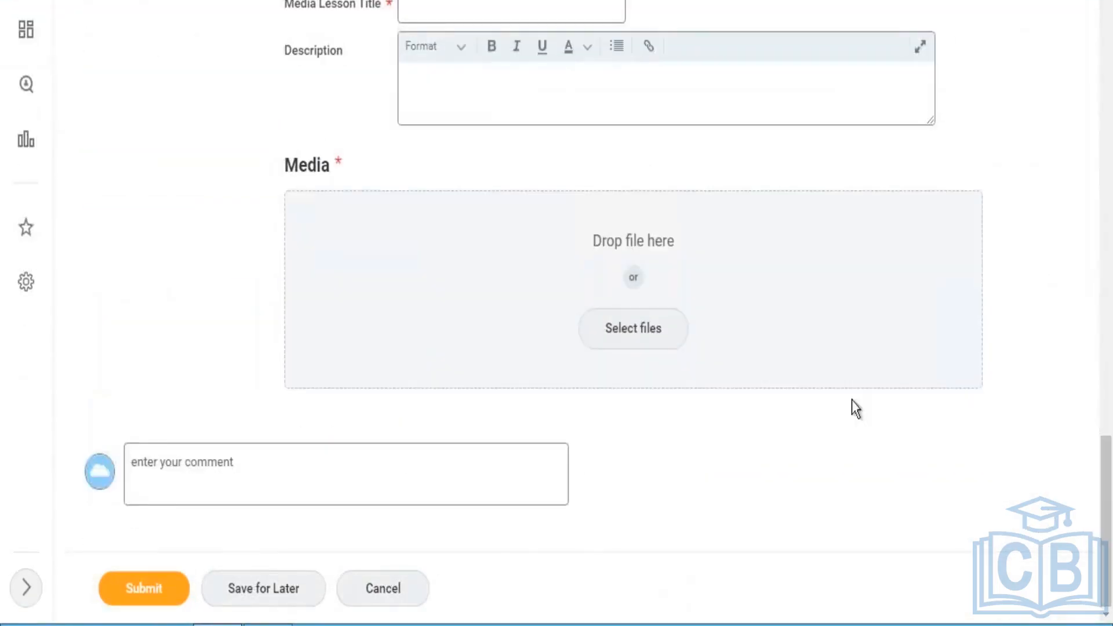
{"action": "left_click", "coordinate": [670, 340]}
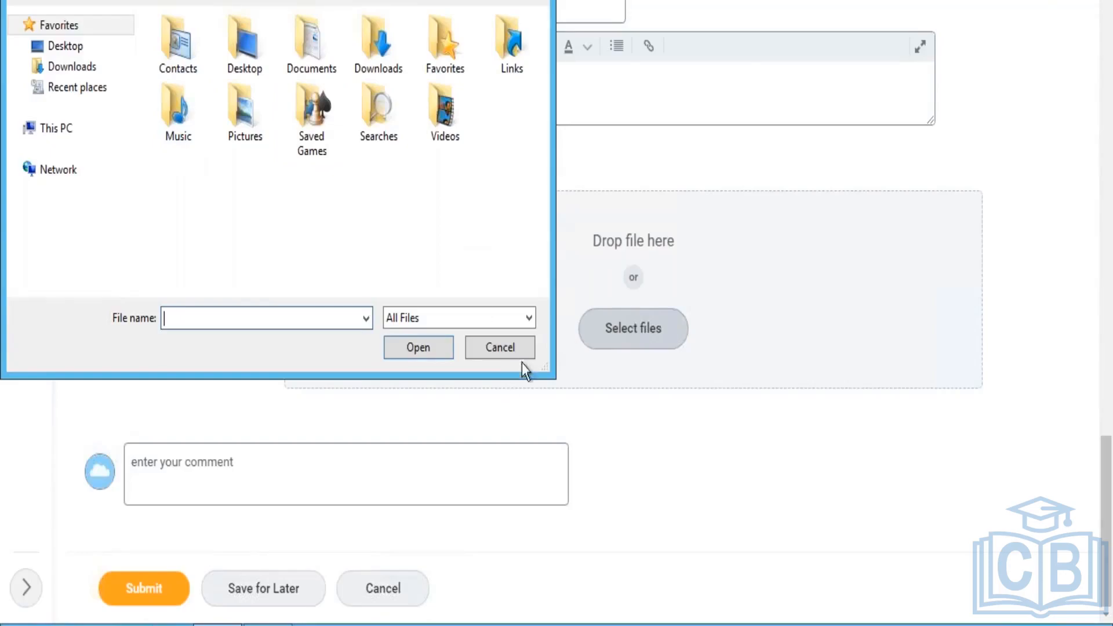
{"action": "left_click", "coordinate": [500, 347]}
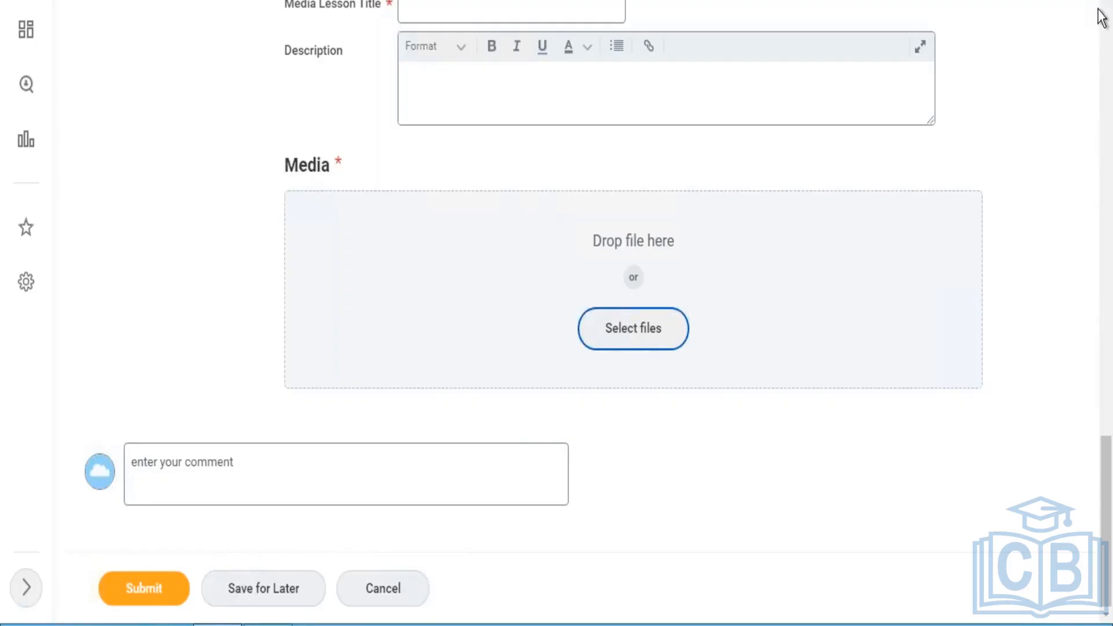
- Leave the unsaved digital course for the home page, check the Learning Domains list in Notepad, and minimize the notes
{"action": "scroll", "coordinate": [1104, 22], "scroll_direction": "up", "scroll_amount": 10}
{"action": "scroll", "coordinate": [1104, 22], "scroll_direction": "up", "scroll_amount": 10}
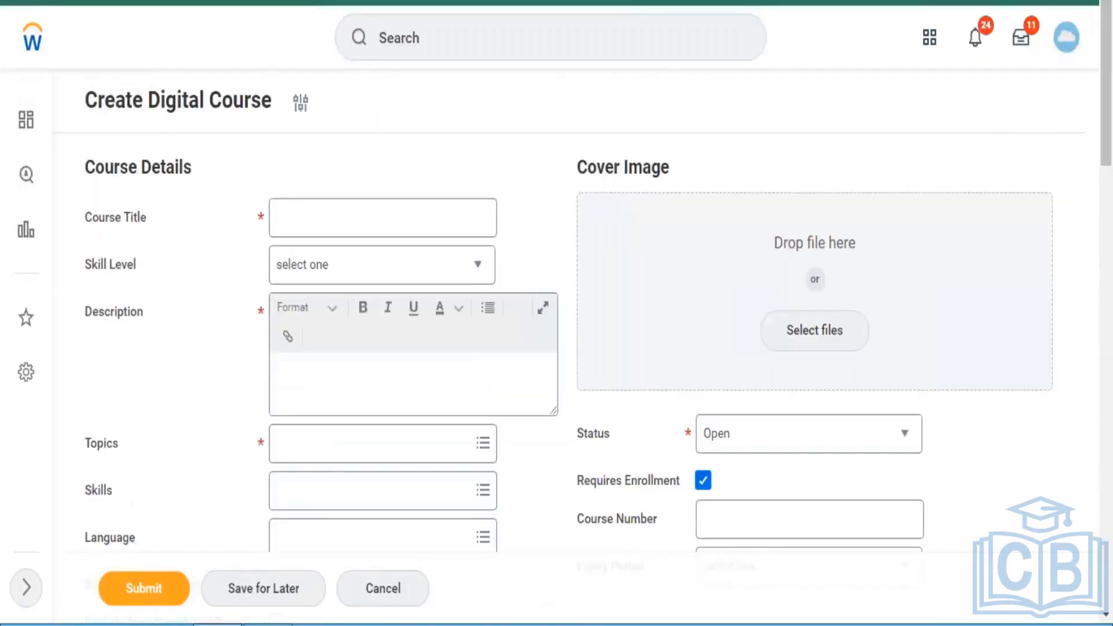
{"action": "left_click", "coordinate": [29, 41]}
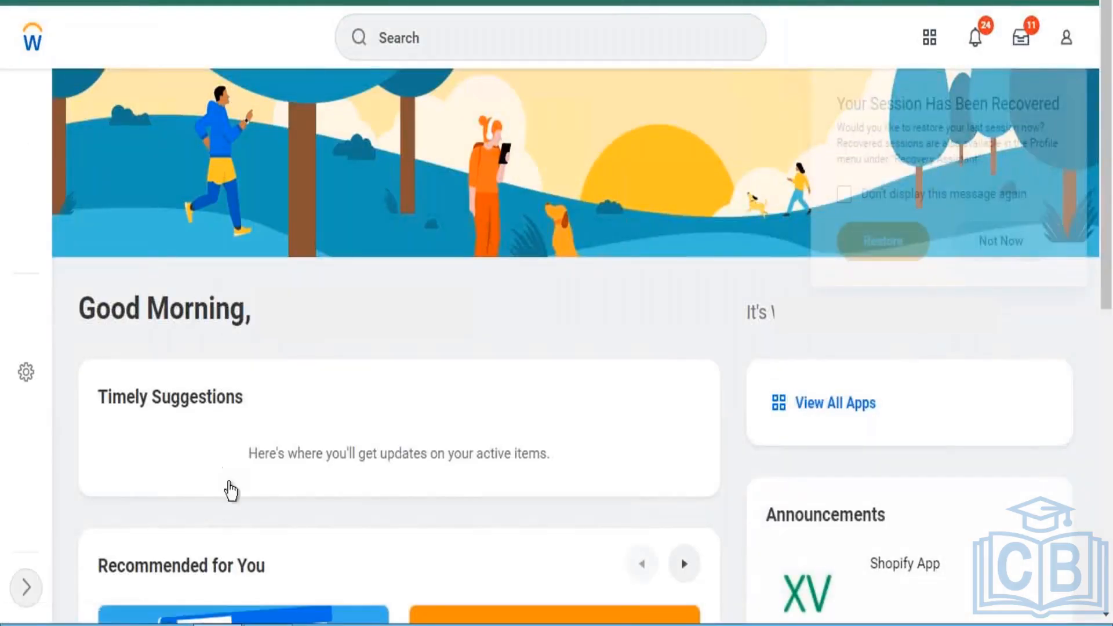
{"action": "left_click", "coordinate": [267, 624]}
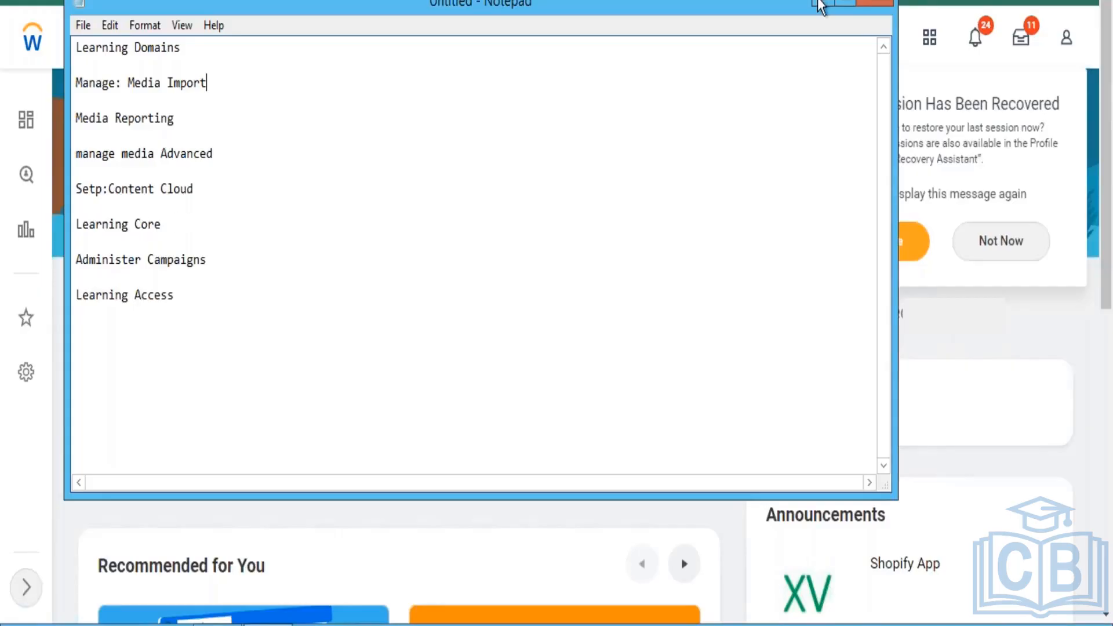
{"action": "left_click", "coordinate": [818, 6]}
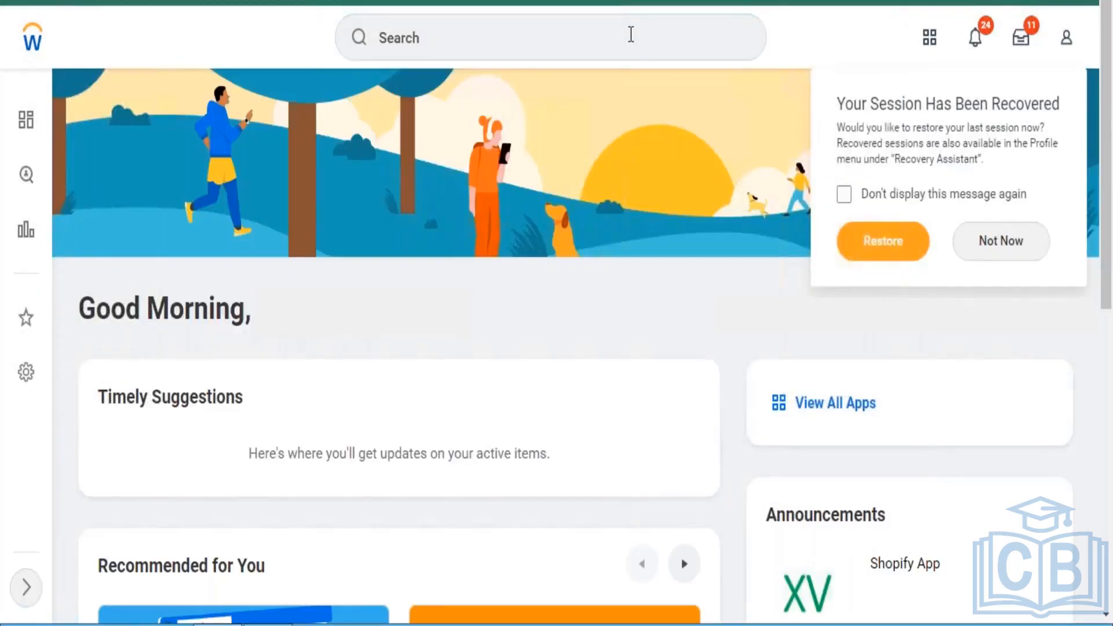
- Search for "domain:learning" and show the full results
{"action": "left_click", "coordinate": [631, 34]}
{"action": "type", "text": "domain"}
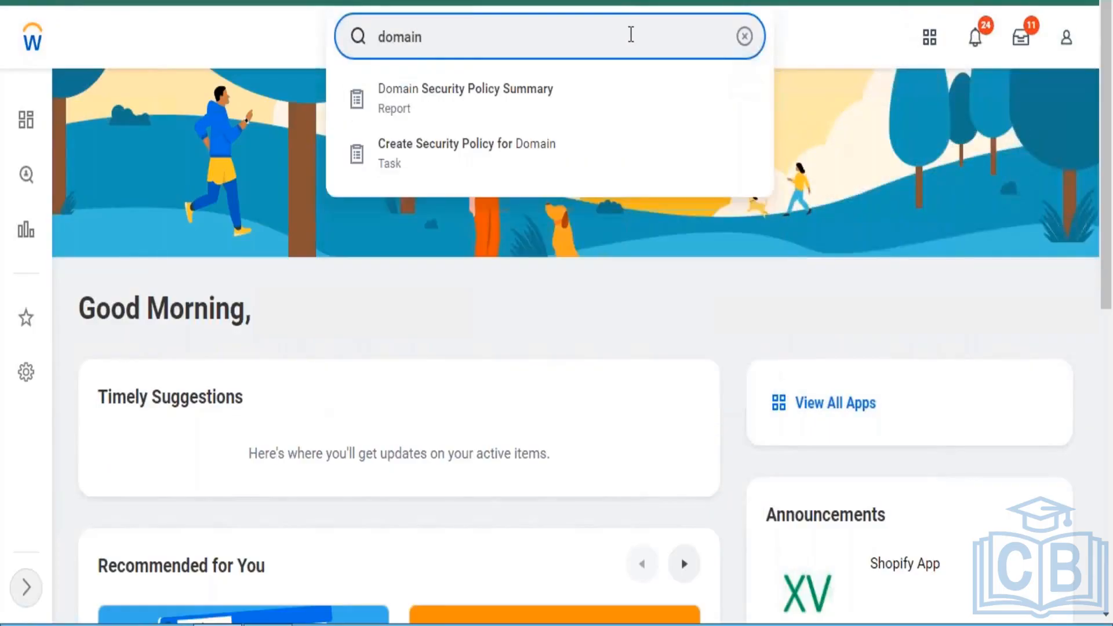
{"action": "type", "text": ":learning"}
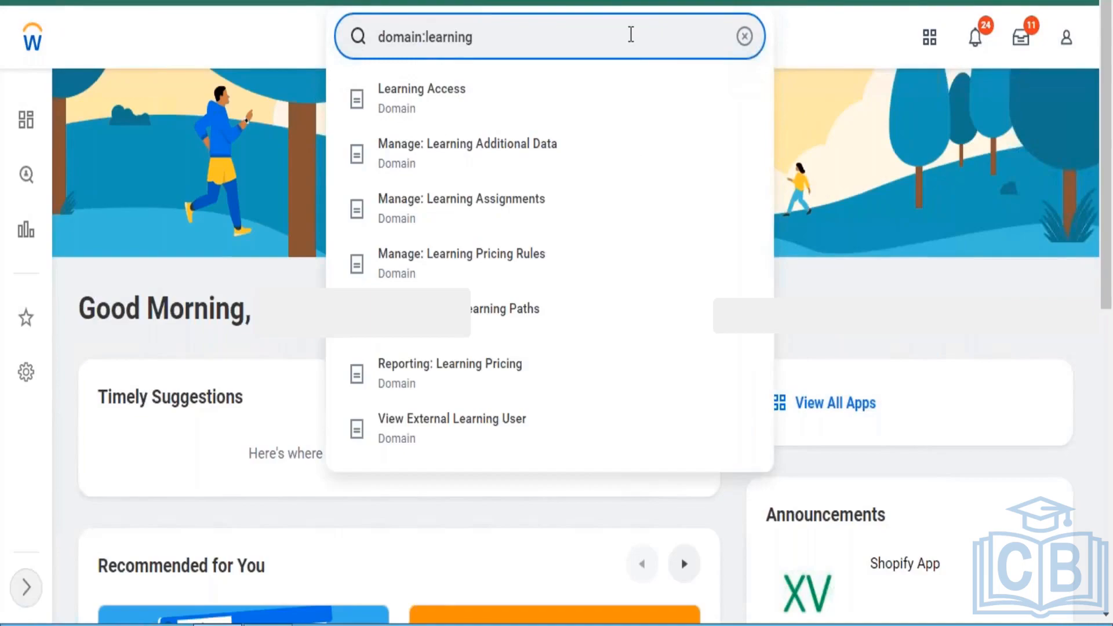
{"action": "key", "text": "Return"}
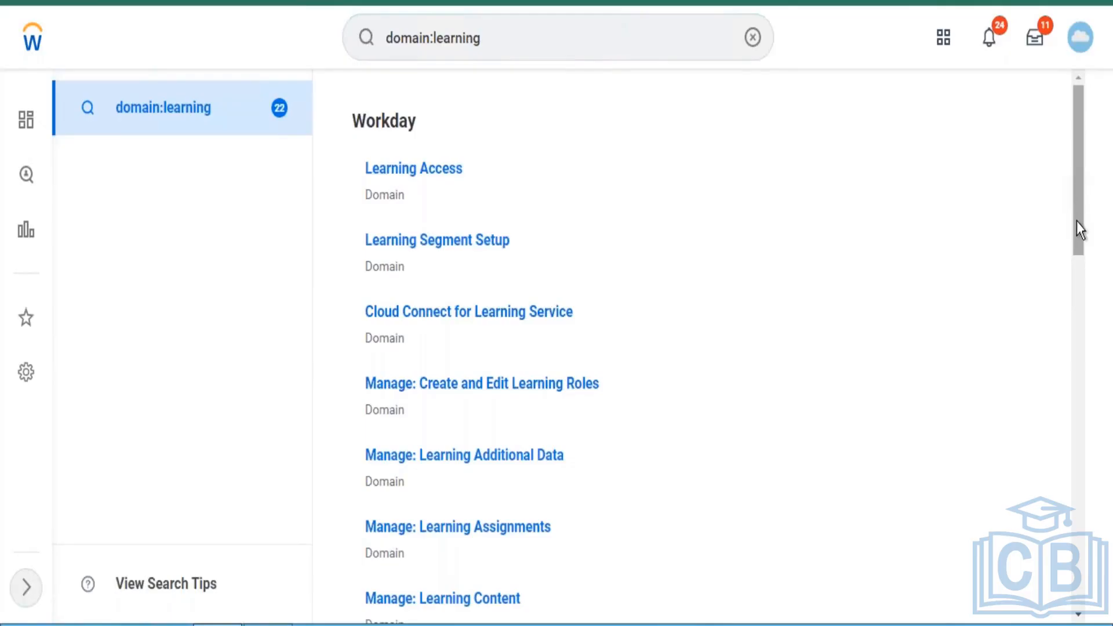
- Look through the list of learning domains from Learning Access down to the Set Up domains
{"action": "scroll", "coordinate": [1077, 229], "scroll_direction": "down", "scroll_amount": 3}
{"action": "scroll", "coordinate": [1077, 238], "scroll_direction": "down", "scroll_amount": 8}
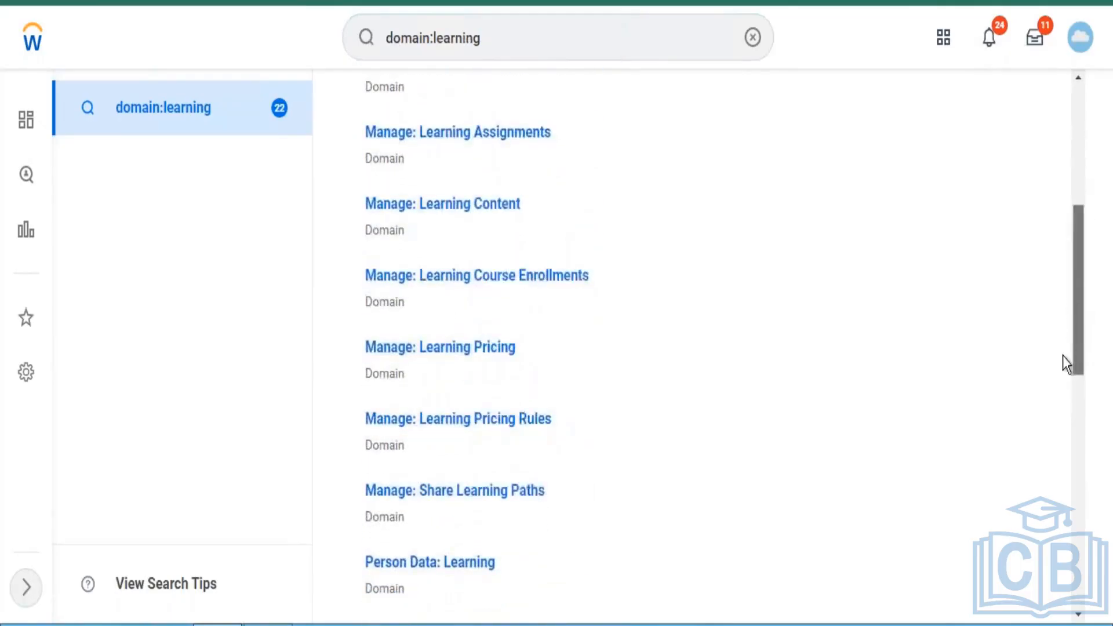
{"action": "scroll", "coordinate": [1060, 372], "scroll_direction": "down", "scroll_amount": 1}
{"action": "scroll", "coordinate": [1055, 468], "scroll_direction": "down", "scroll_amount": 5}
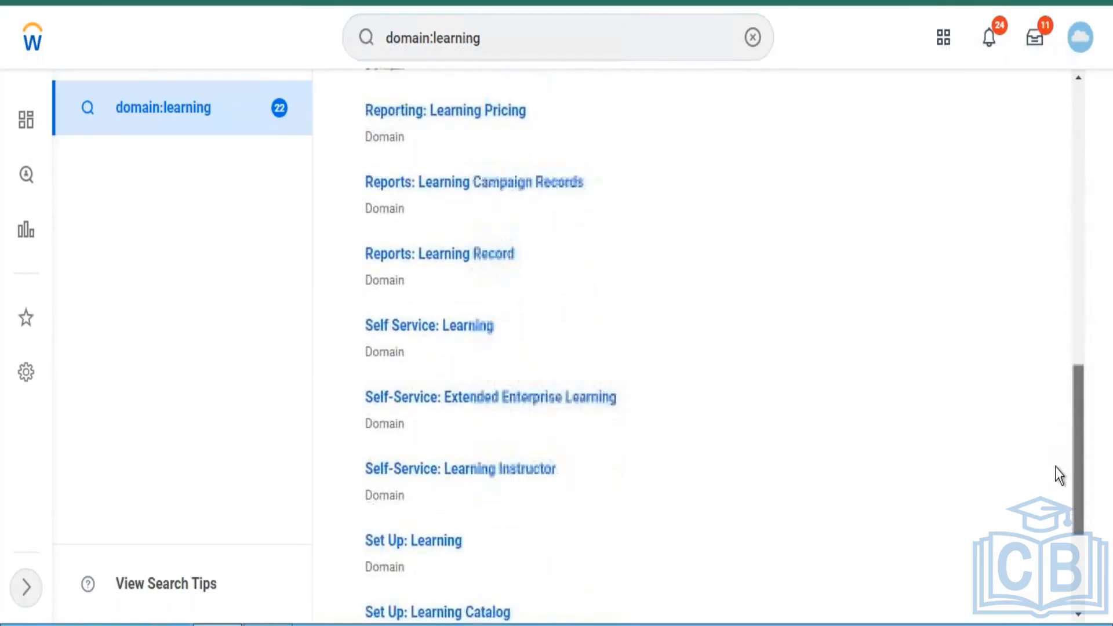
{"action": "left_click_drag", "start_coordinate": [1076, 526], "coordinate": [1070, 150]}
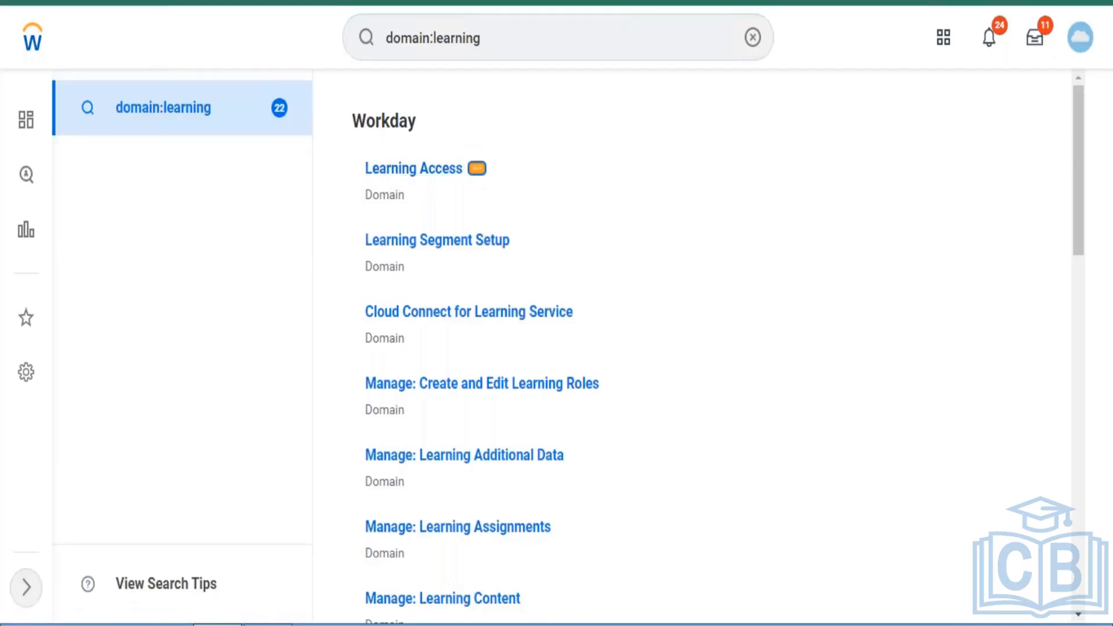
- Review the Learning Access domain's details and available actions, and check the Learning Domains list in Notepad
{"action": "left_click", "coordinate": [477, 169]}
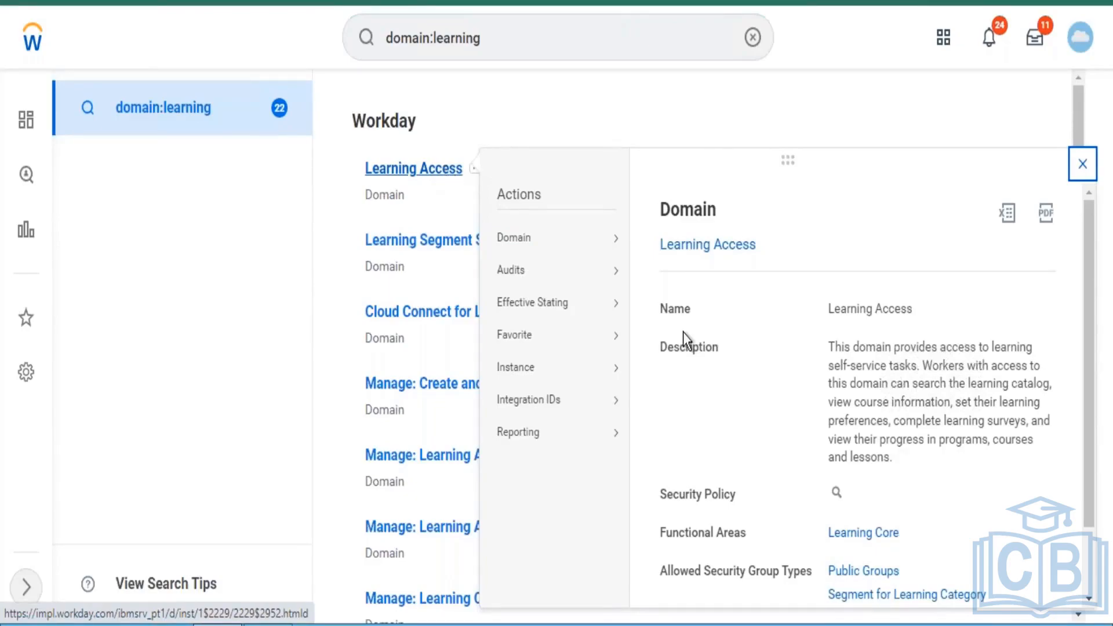
{"action": "left_click", "coordinate": [273, 166]}
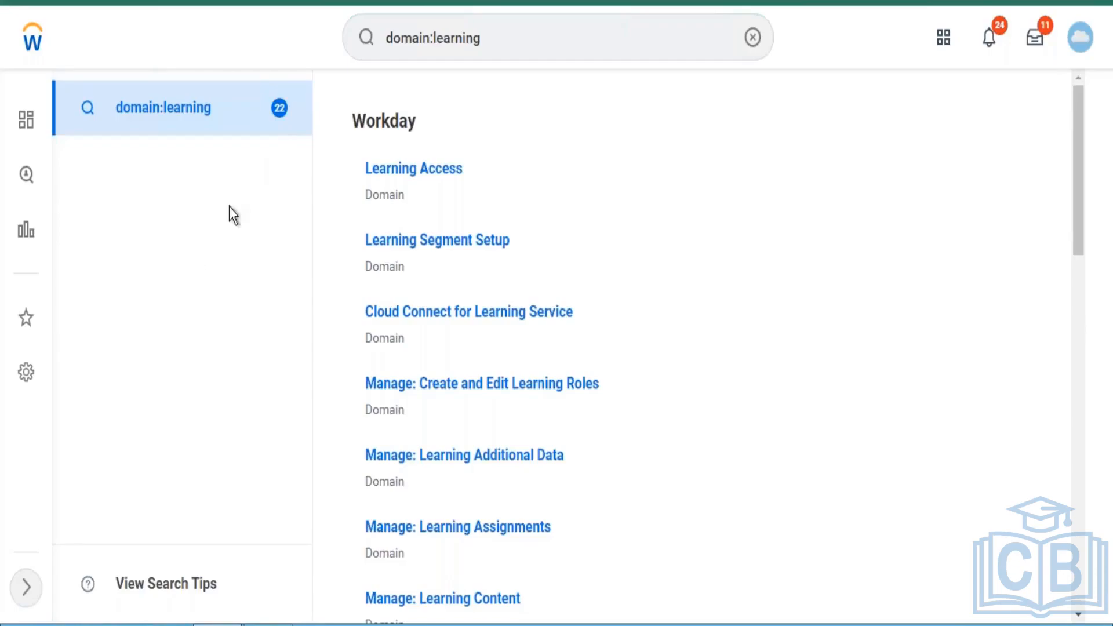
{"action": "left_click", "coordinate": [267, 624]}
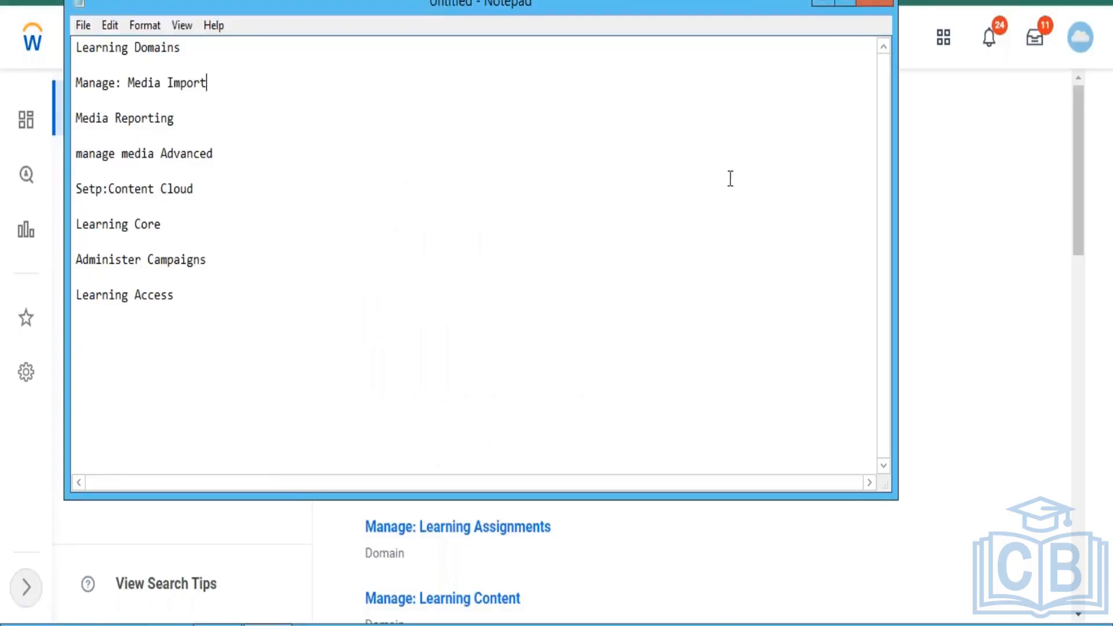
{"action": "left_click", "coordinate": [817, 3]}
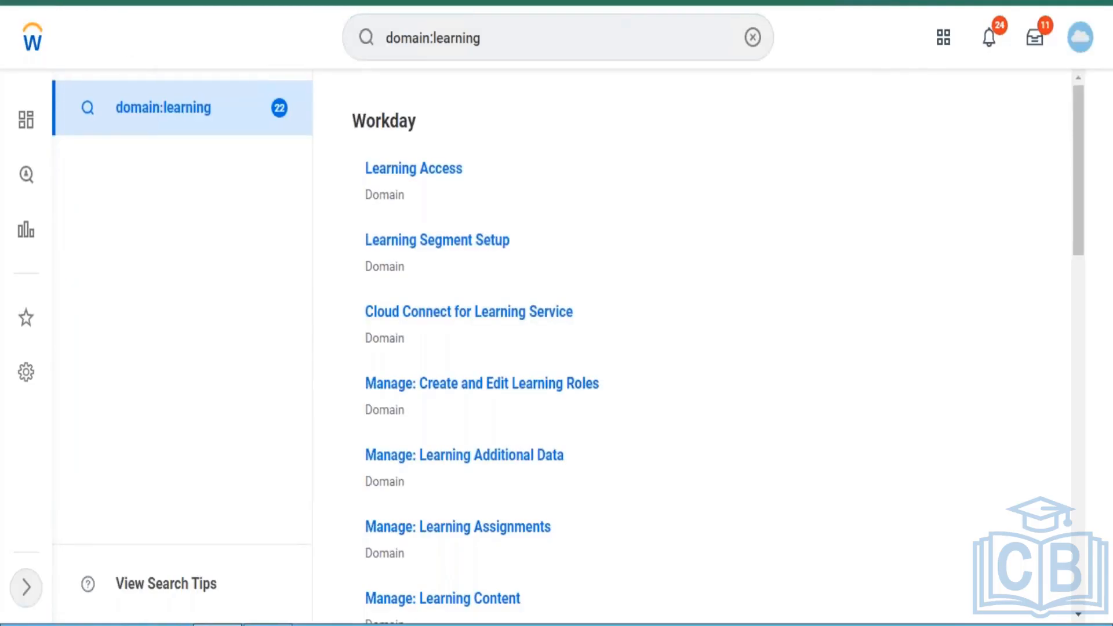
- Search for "domain:campaign" and show the full results
{"action": "left_click", "coordinate": [547, 37]}
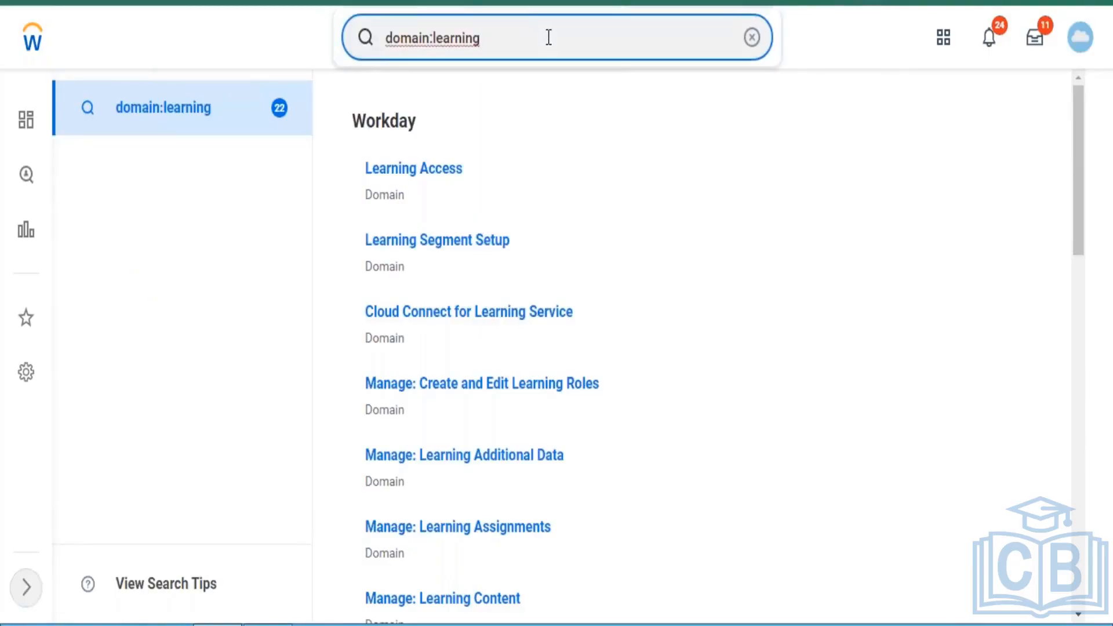
{"action": "key", "text": "BackSpace"}
{"action": "key", "text": "BackSpace"}
{"action": "key", "text": "BackSpace"}
{"action": "key", "text": "BackSpace"}
{"action": "key", "text": "BackSpace"}
{"action": "key", "text": "BackSpace"}
{"action": "key", "text": "BackSpace"}
{"action": "key", "text": "BackSpace"}
{"action": "type", "text": "campaig"}
{"action": "key", "text": "Return"}
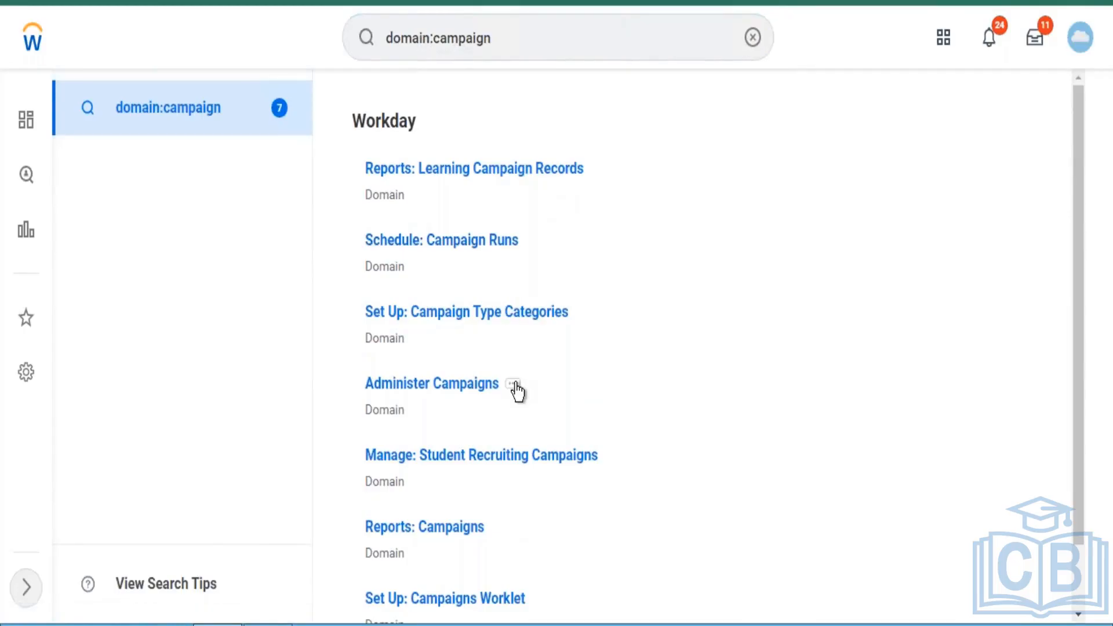
- Review the Administer Campaigns domain's details and open its security policy permissions for editing
{"action": "left_click", "coordinate": [513, 384]}
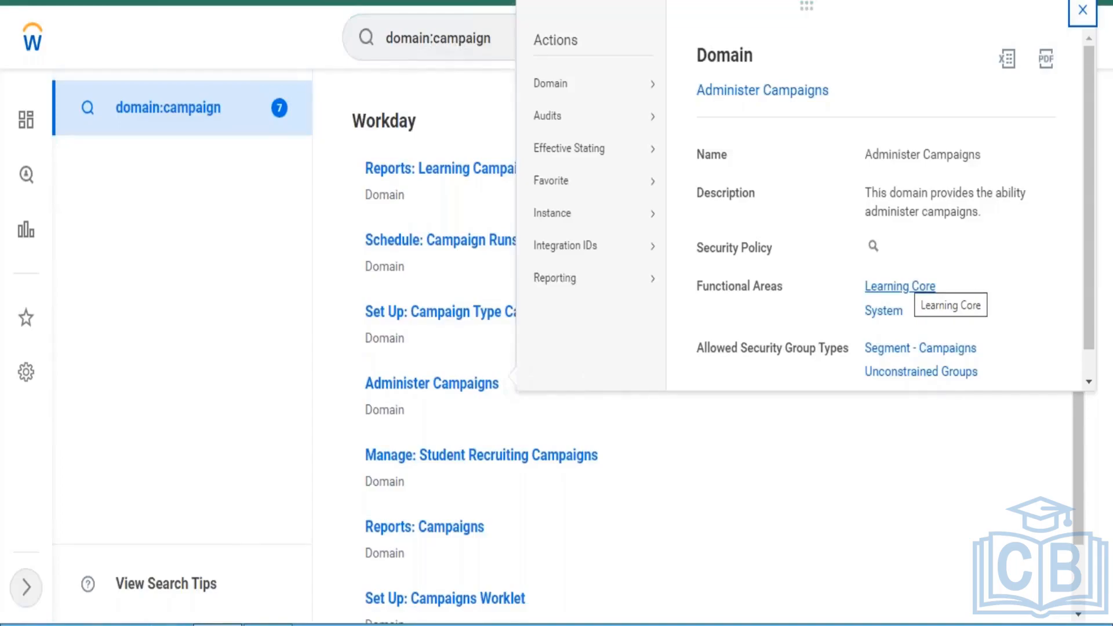
{"action": "mouse_move", "coordinate": [547, 76]}
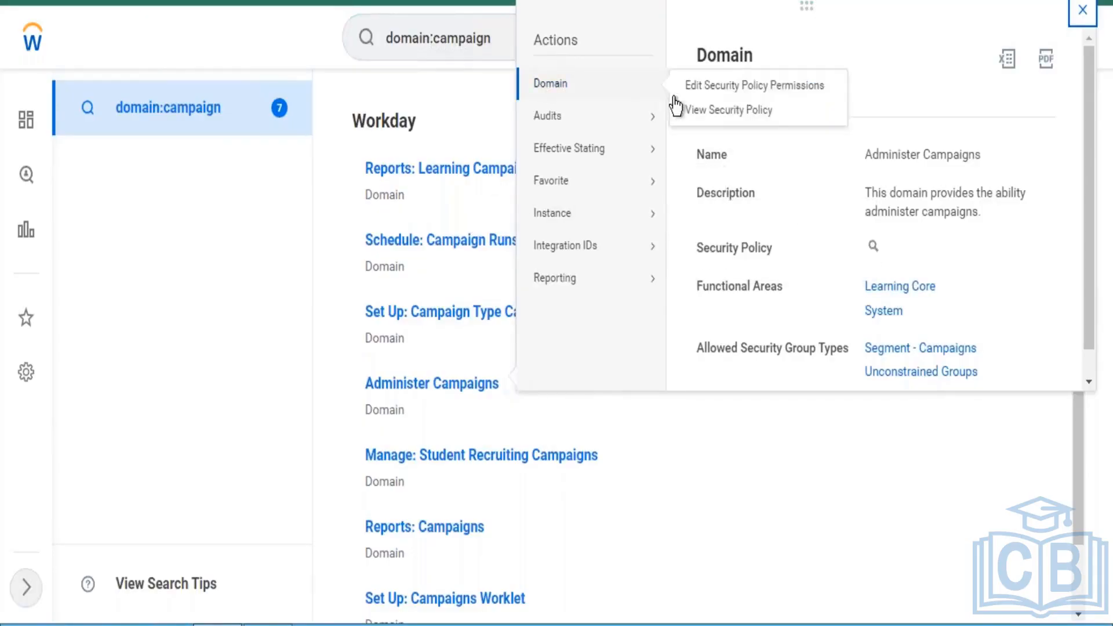
{"action": "left_click", "coordinate": [704, 86]}
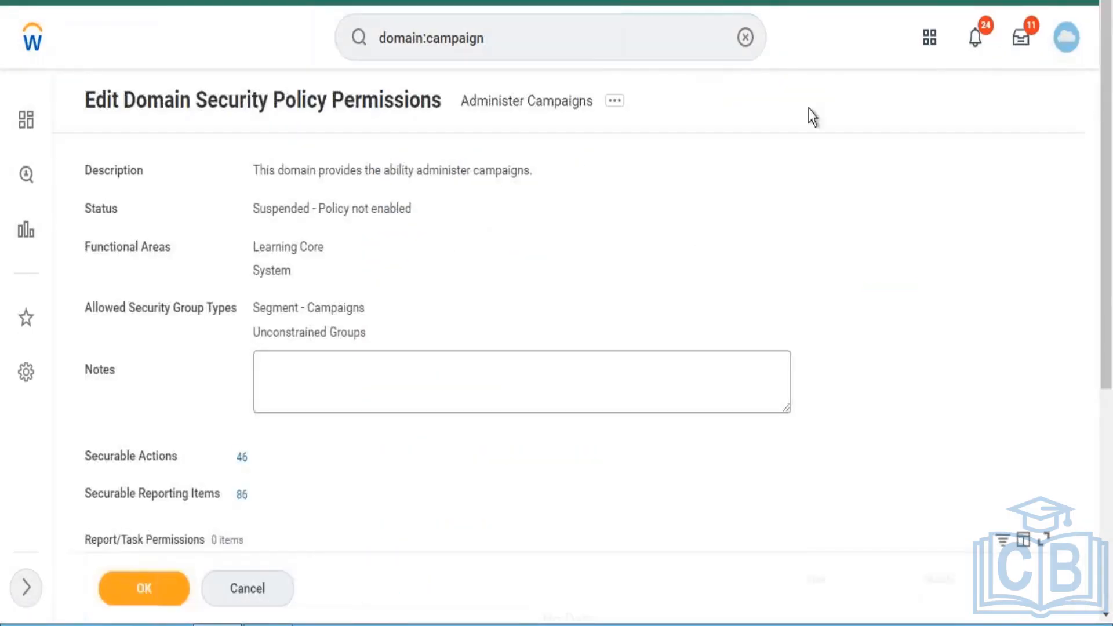
- Add a row to Report/Task Permissions and search its security groups for "Learning admin"
{"action": "left_click_drag", "start_coordinate": [1107, 121], "coordinate": [1110, 350]}
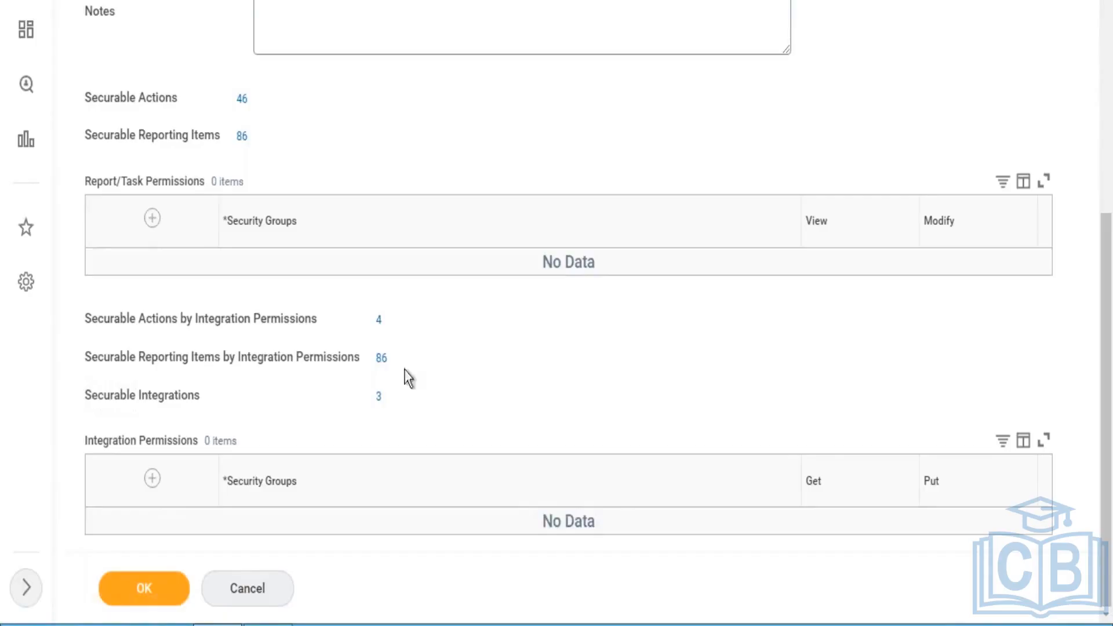
{"action": "left_click", "coordinate": [152, 218]}
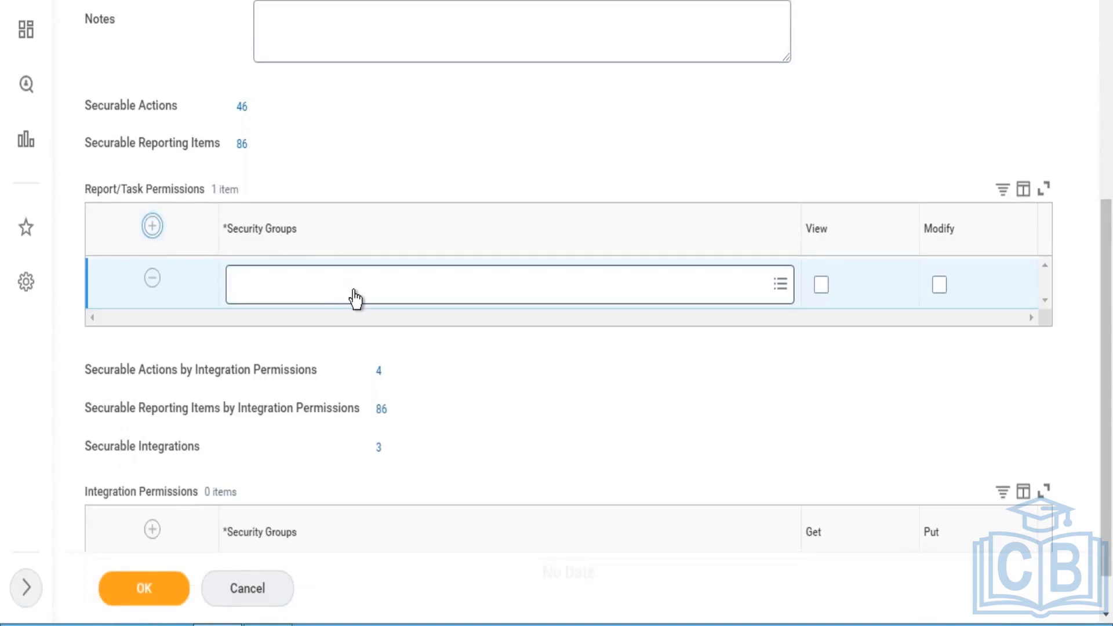
{"action": "left_click", "coordinate": [355, 298]}
{"action": "type", "text": "L"}
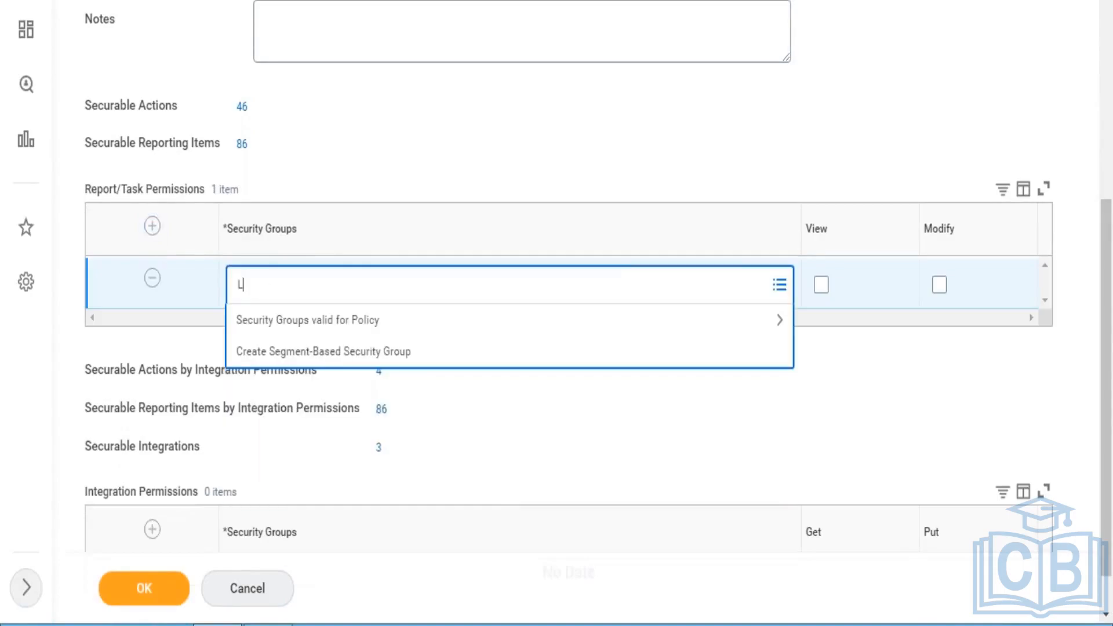
{"action": "type", "text": "earning admin"}
{"action": "key", "text": "Return"}
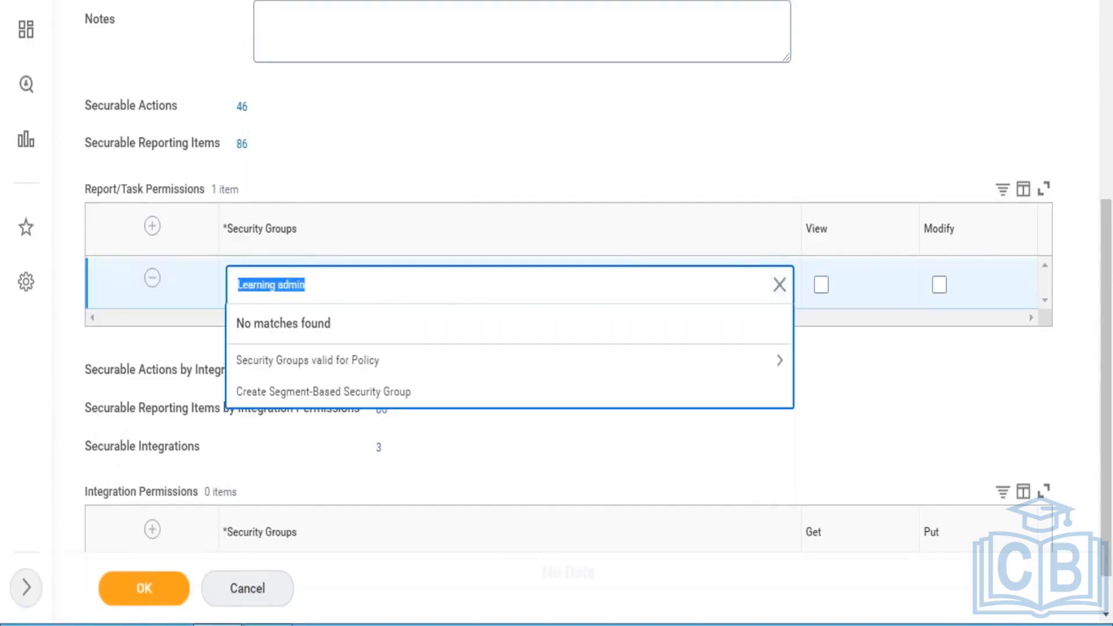
- Search the security groups for "HR admin" and choose HR Administrator for the new Report/Task Permissions row
{"action": "type", "text": "HR admin"}
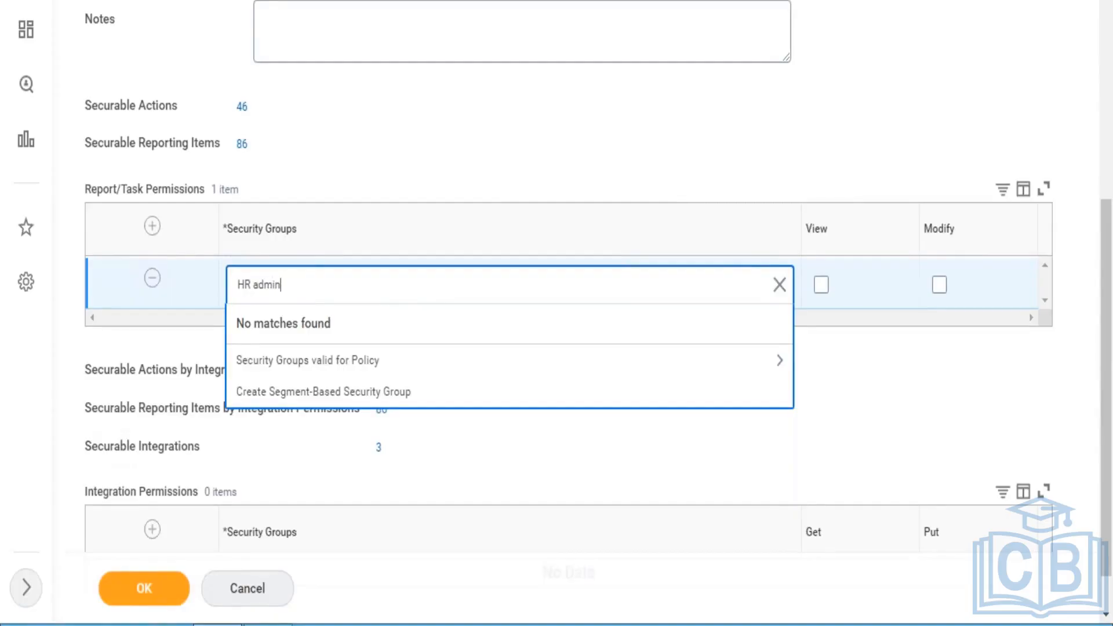
{"action": "key", "text": "Return"}
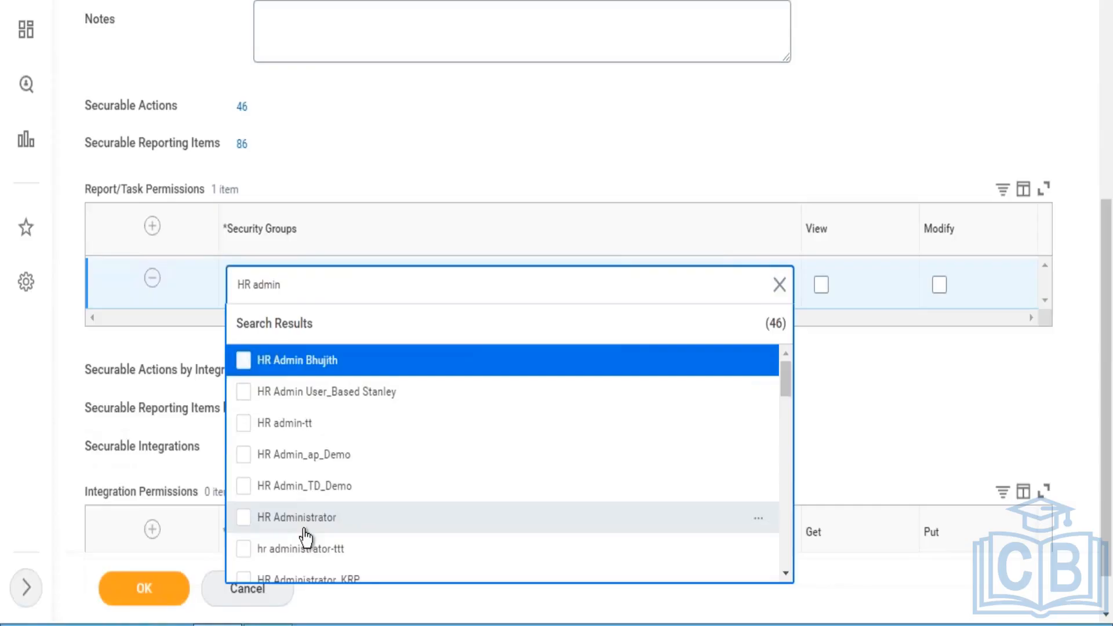
{"action": "left_click", "coordinate": [305, 528]}
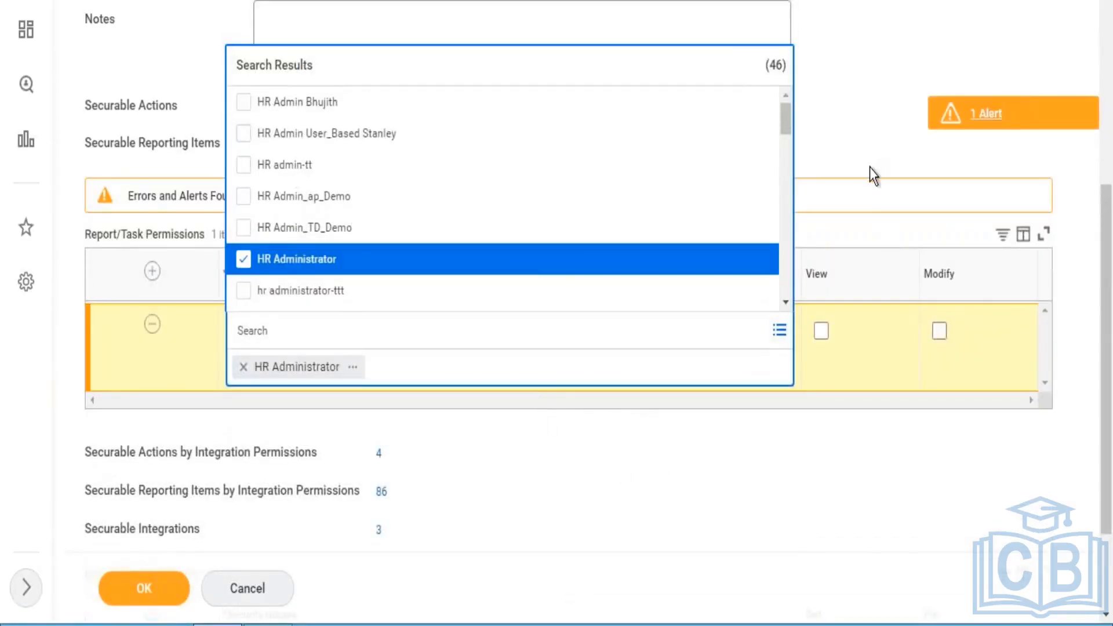
{"action": "left_click", "coordinate": [864, 232]}
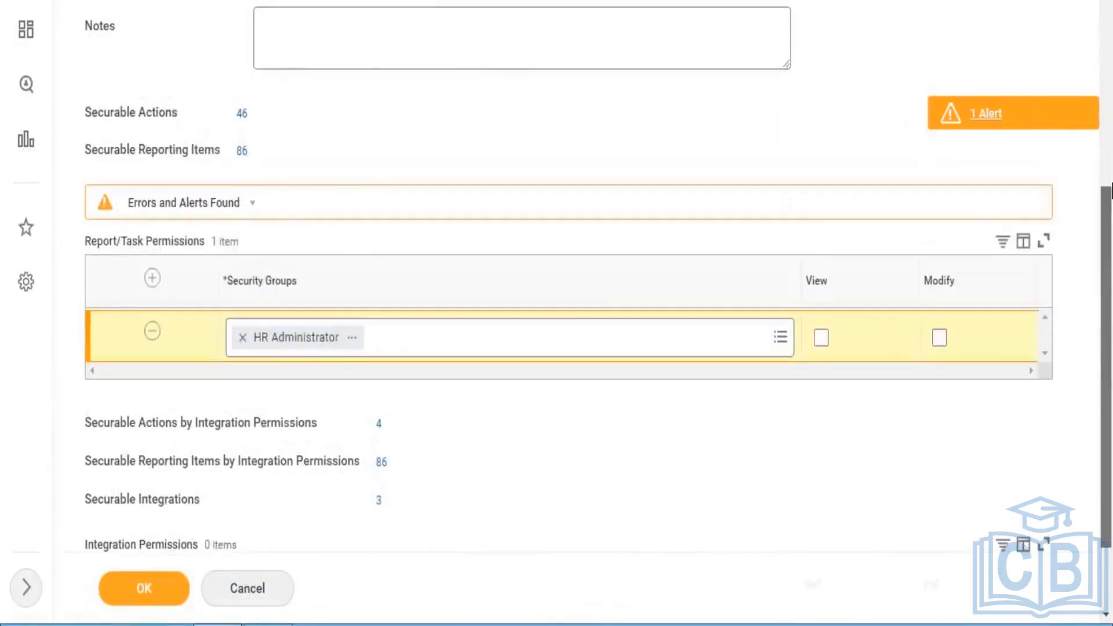
- Review the Administer Campaigns policy header and the detailed list of its securable actions, including the permission each one requires
{"action": "mouse_move", "coordinate": [1108, 371]}
{"action": "left_mouse_down"}
{"action": "mouse_move", "coordinate": [1108, 99]}
{"action": "mouse_move", "coordinate": [1112, 380]}
{"action": "left_mouse_up"}
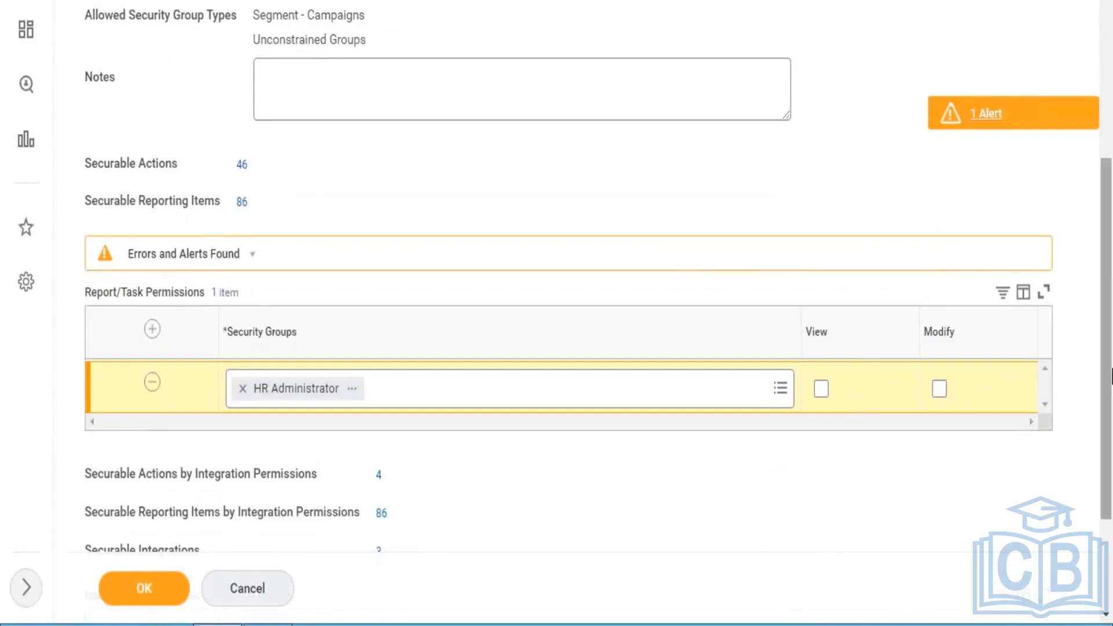
{"action": "left_click_drag", "start_coordinate": [1112, 282], "coordinate": [1111, 208]}
{"action": "scroll", "coordinate": [1111, 206], "scroll_direction": "up", "scroll_amount": 3}
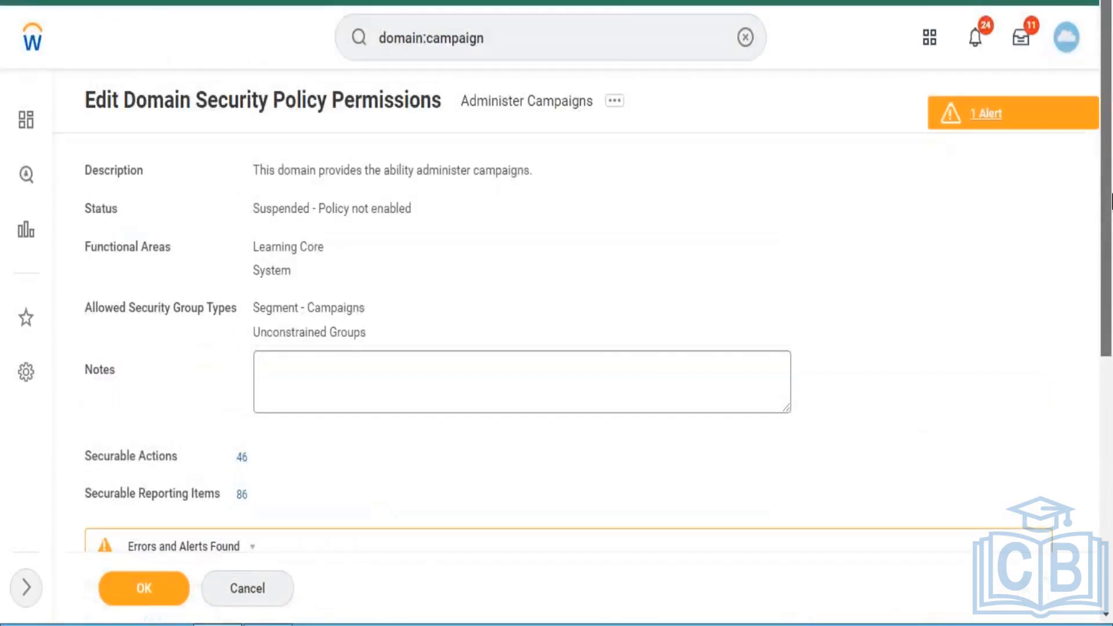
{"action": "left_click_drag", "start_coordinate": [1111, 246], "coordinate": [1108, 305]}
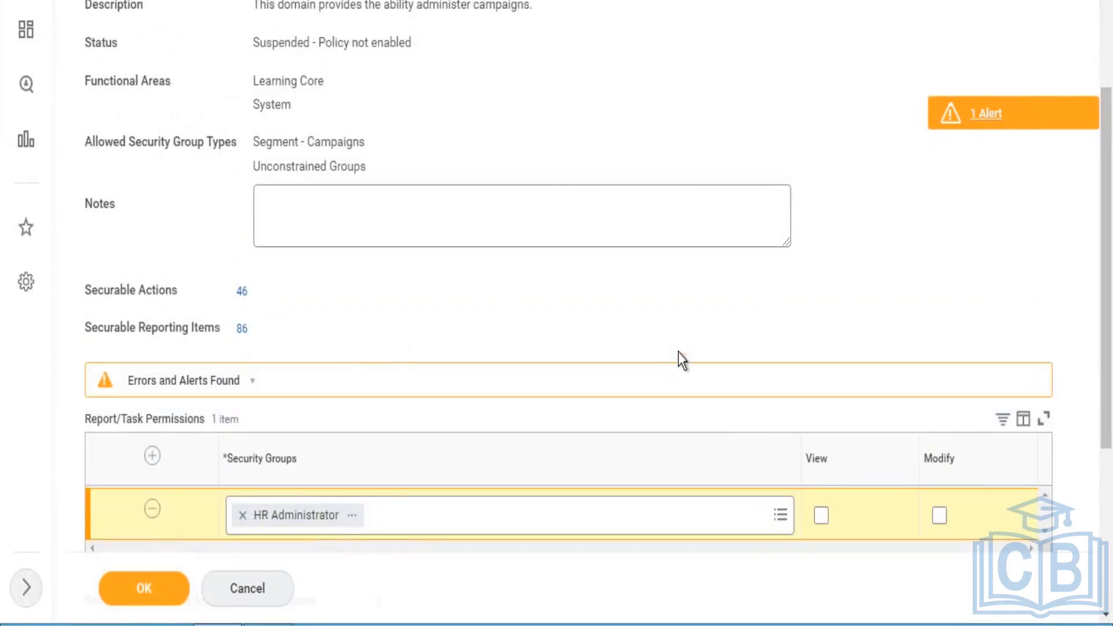
{"action": "left_click", "coordinate": [255, 294]}
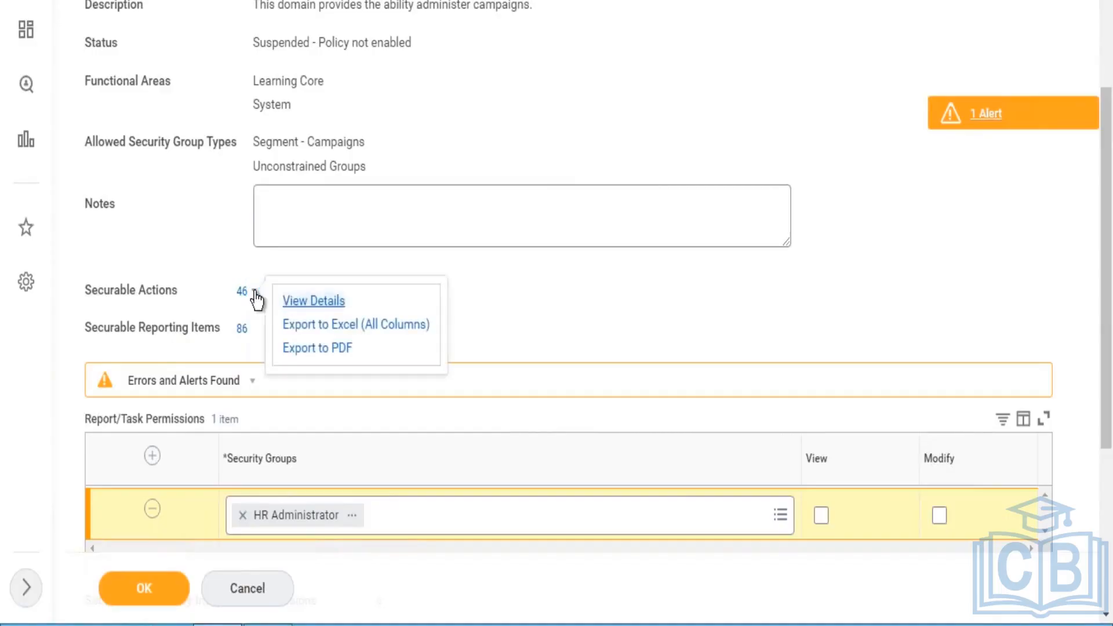
{"action": "left_click", "coordinate": [317, 305]}
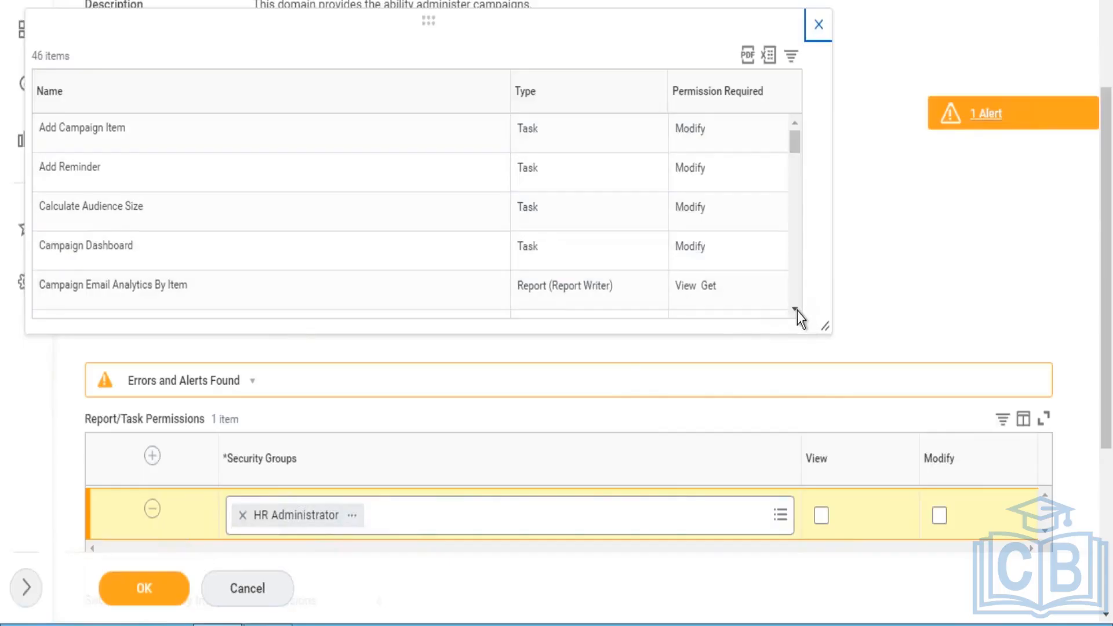
{"action": "scroll", "coordinate": [798, 315], "scroll_direction": "down", "scroll_amount": 5}
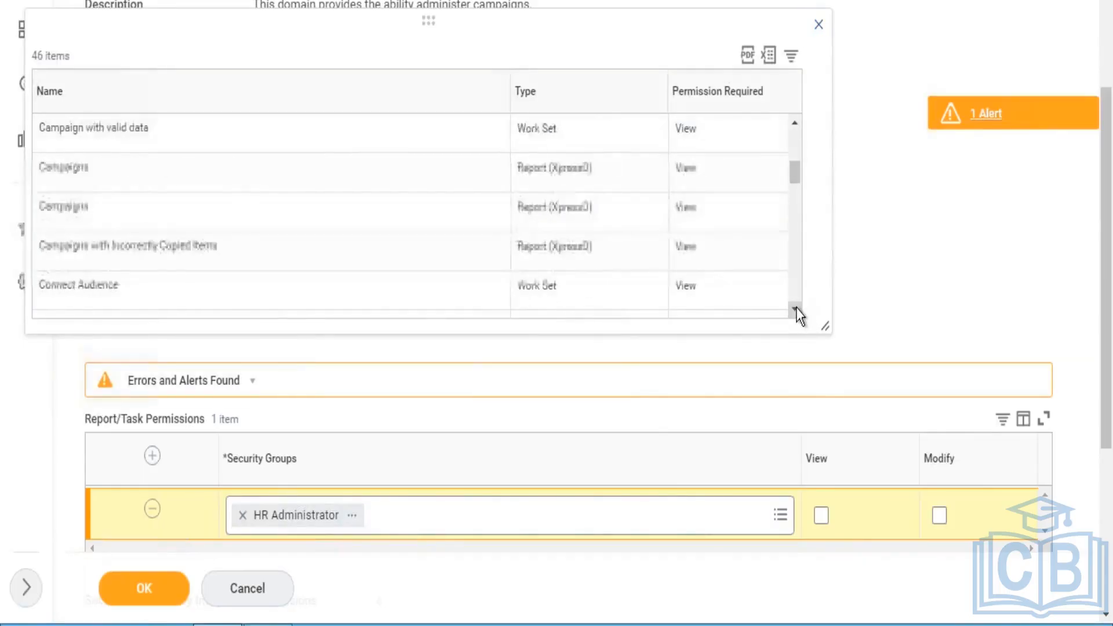
{"action": "scroll", "coordinate": [798, 315], "scroll_direction": "down", "scroll_amount": 6}
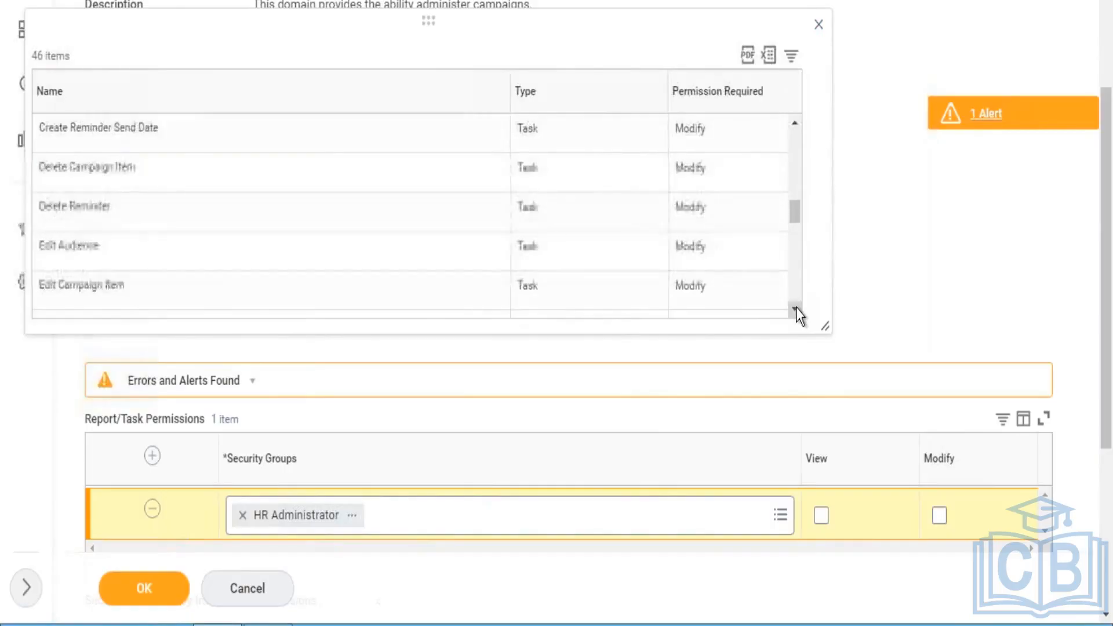
{"action": "left_click", "coordinate": [818, 26]}
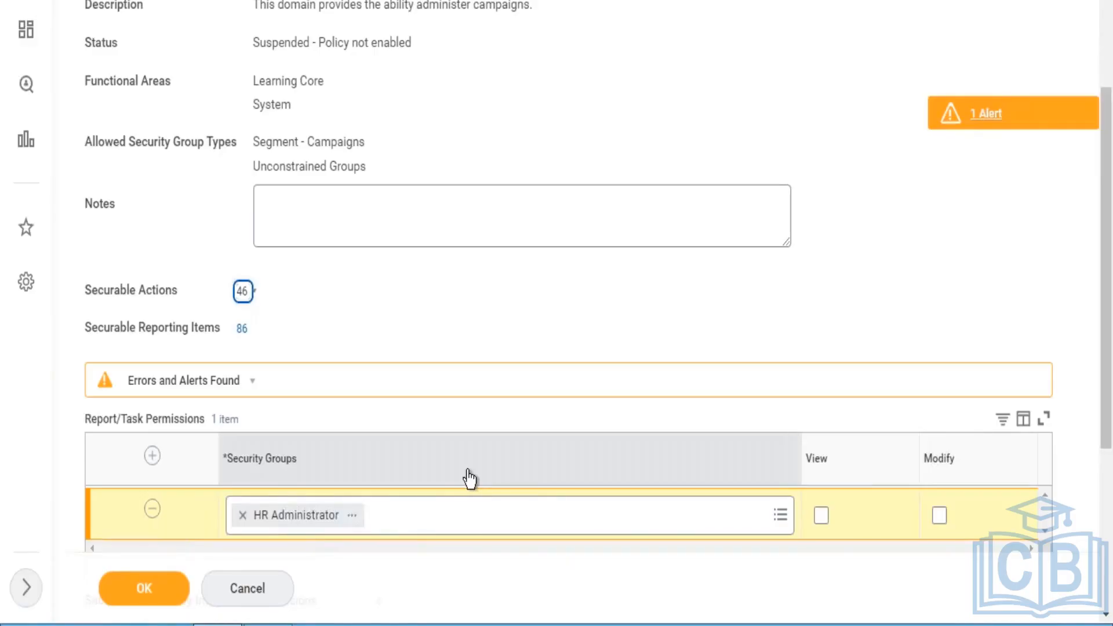
- View the details of the policy's securable reporting items, and close the list
{"action": "left_click", "coordinate": [257, 329]}
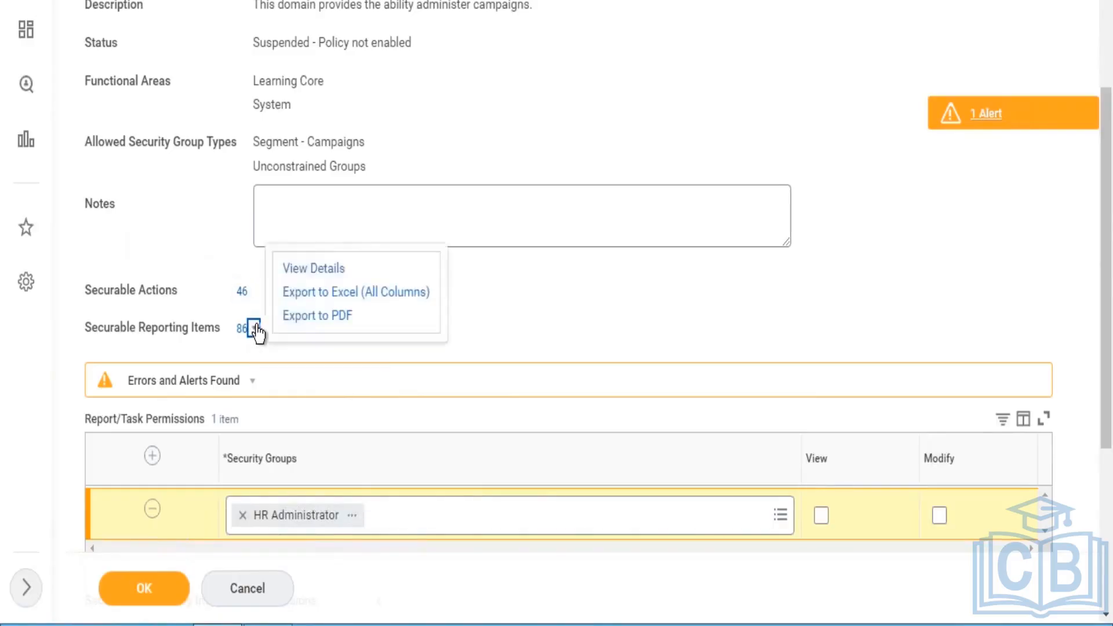
{"action": "left_click", "coordinate": [313, 269]}
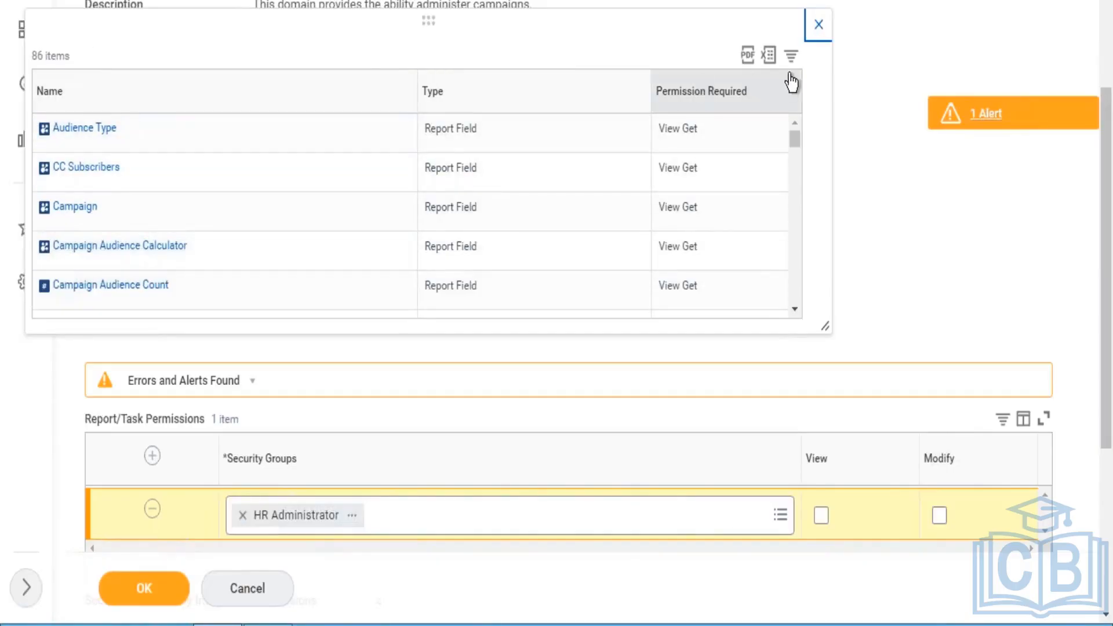
{"action": "left_click", "coordinate": [814, 25]}
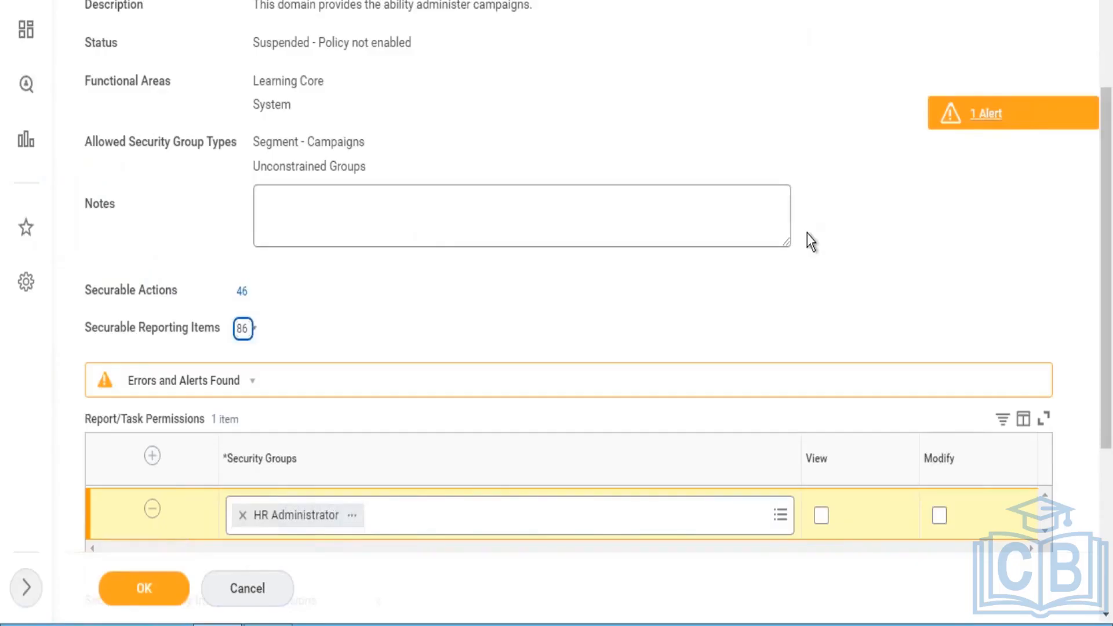
- Grant HR Administrator both View and Modify report/task permissions and save the domain security policy
{"action": "scroll", "coordinate": [1109, 323], "scroll_direction": "down", "scroll_amount": 3}
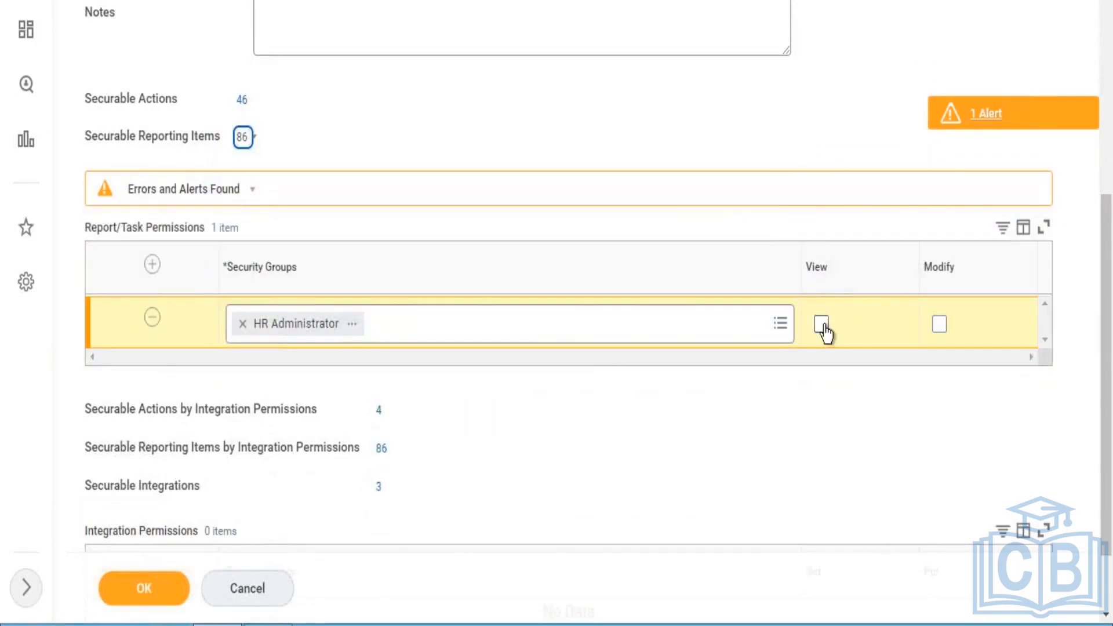
{"action": "left_click", "coordinate": [822, 328]}
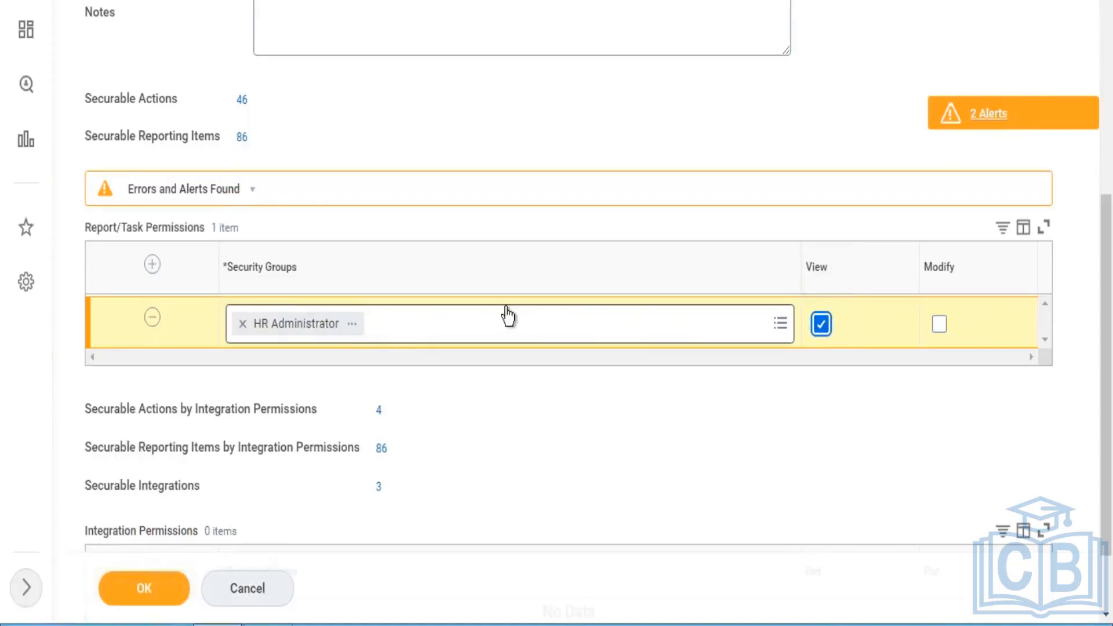
{"action": "mouse_move", "coordinate": [507, 316]}
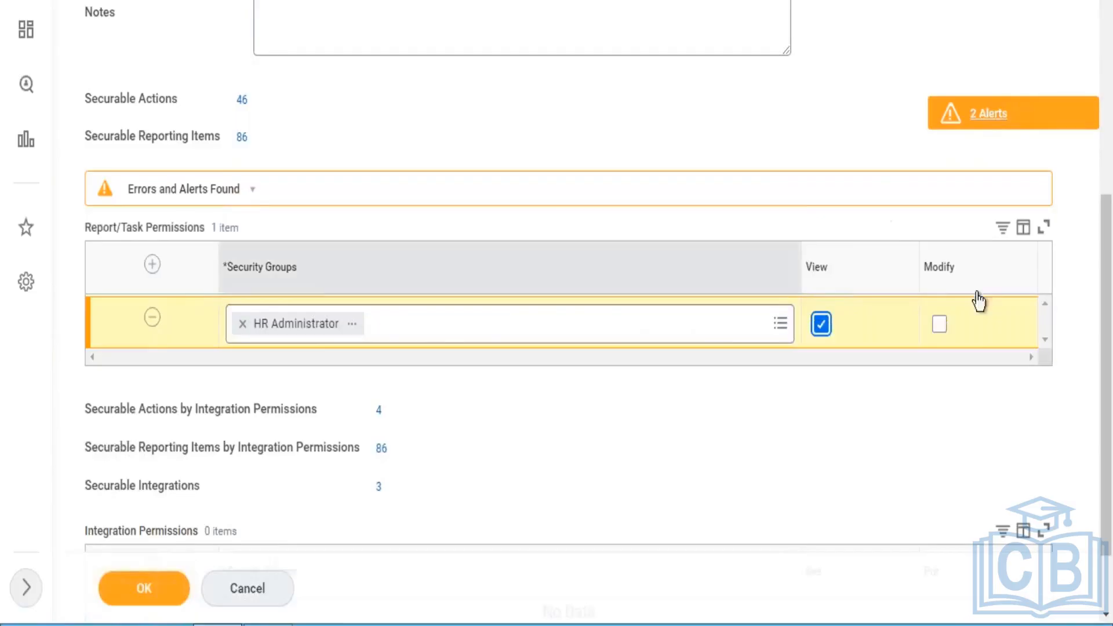
{"action": "left_click", "coordinate": [939, 325]}
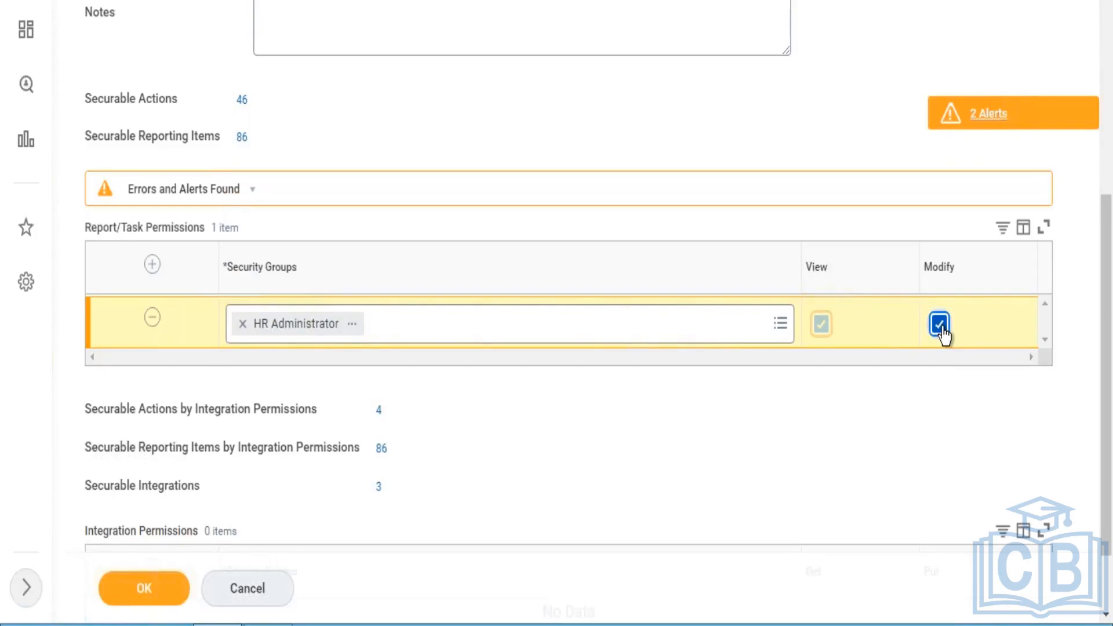
{"action": "left_click", "coordinate": [160, 589]}
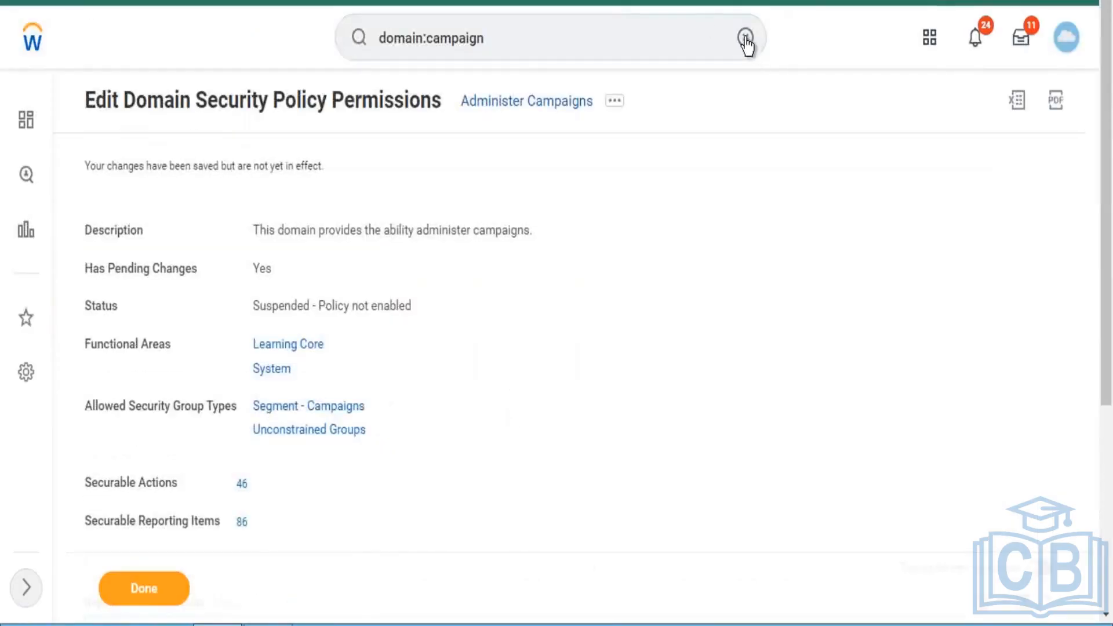
- Search for "activate" and open the Activate Pending Security Policy Changes task
{"action": "left_click", "coordinate": [720, 40]}
{"action": "key", "text": "ctrl+a"}
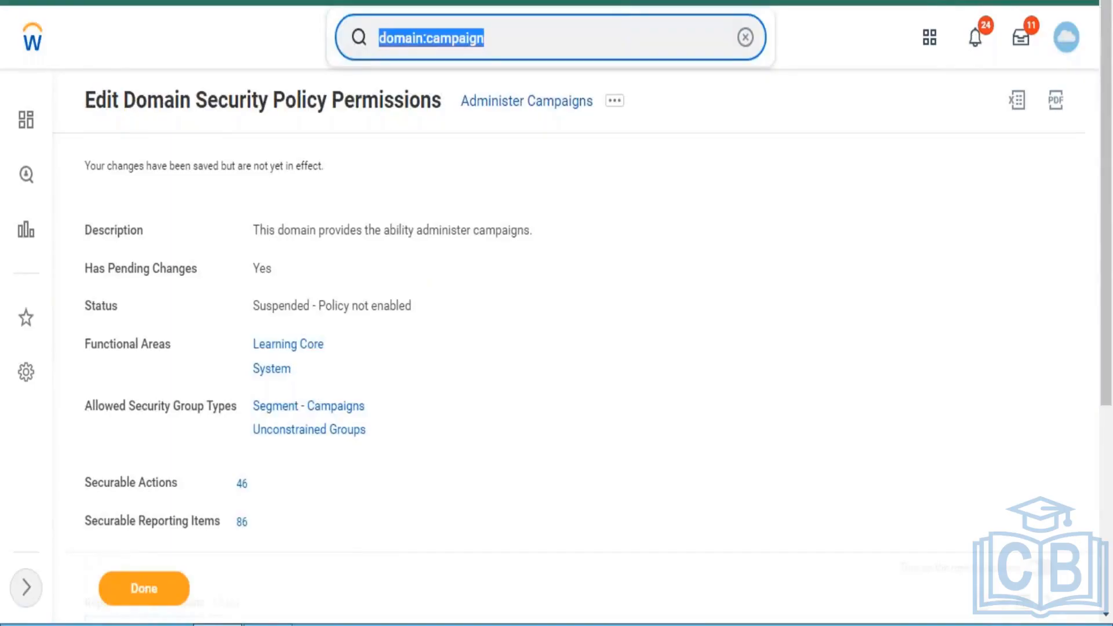
{"action": "type", "text": "activate"}
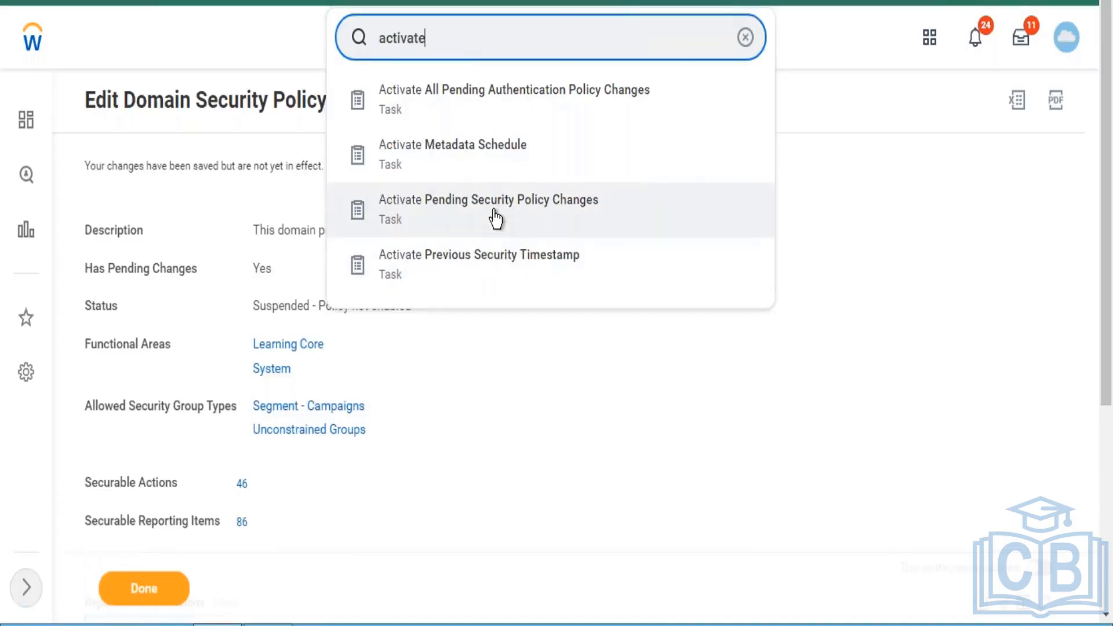
{"action": "left_click", "coordinate": [473, 216]}
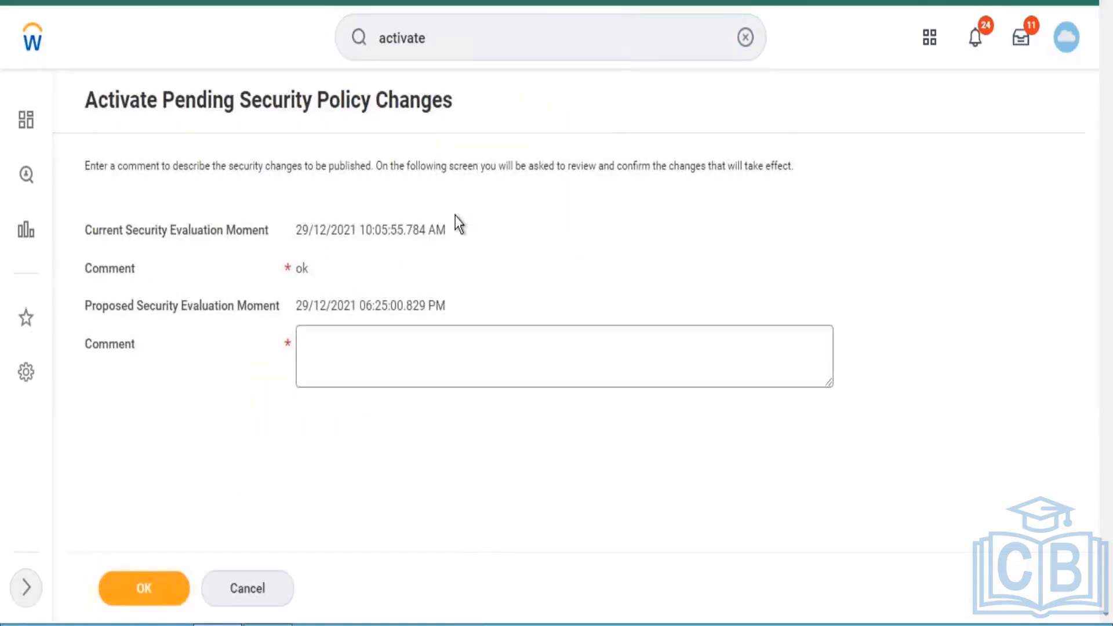
- Enter "test" as the comment, and confirm activation of the pending Administer Campaigns policy change
{"action": "left_click", "coordinate": [342, 360]}
{"action": "type", "text": "test"}
{"action": "key", "text": "ctrl+a"}
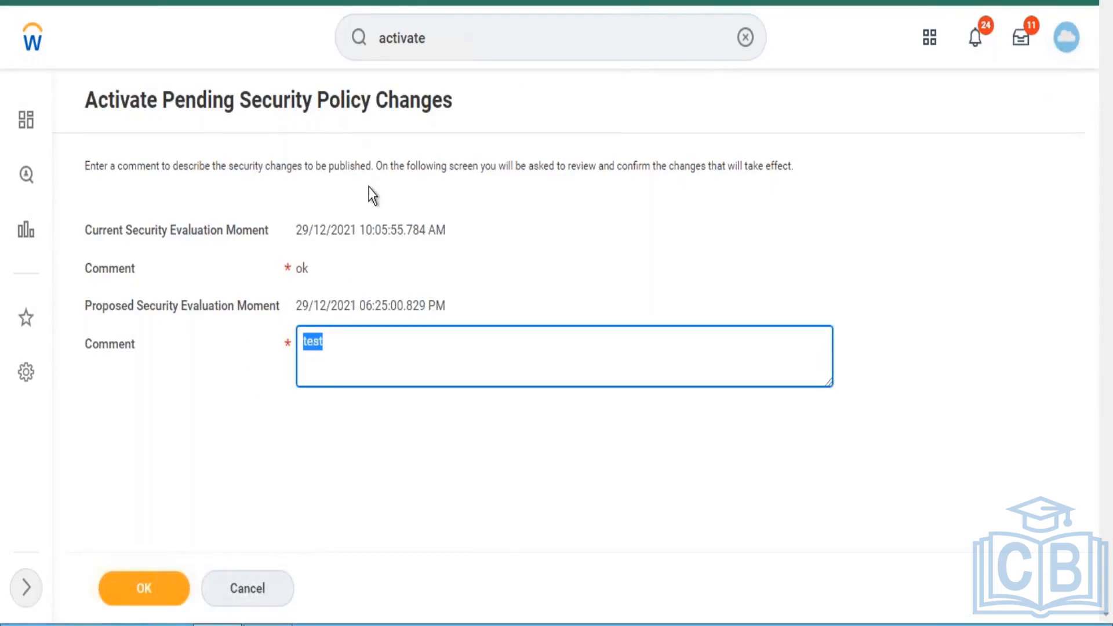
{"action": "left_click", "coordinate": [348, 353]}
{"action": "left_click", "coordinate": [160, 597]}
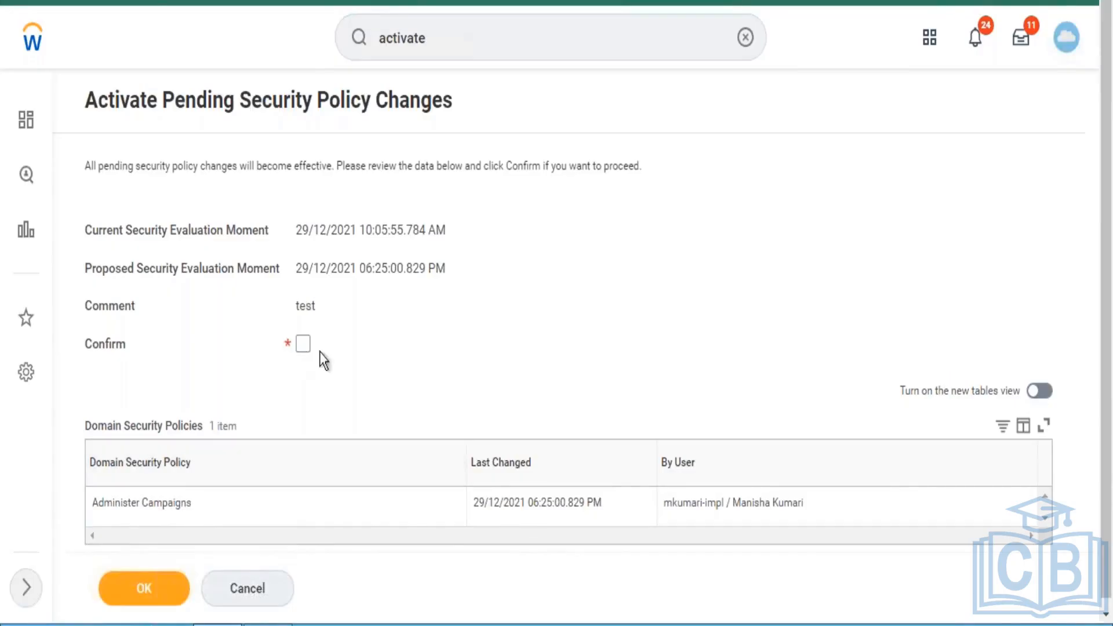
{"action": "left_click", "coordinate": [302, 347]}
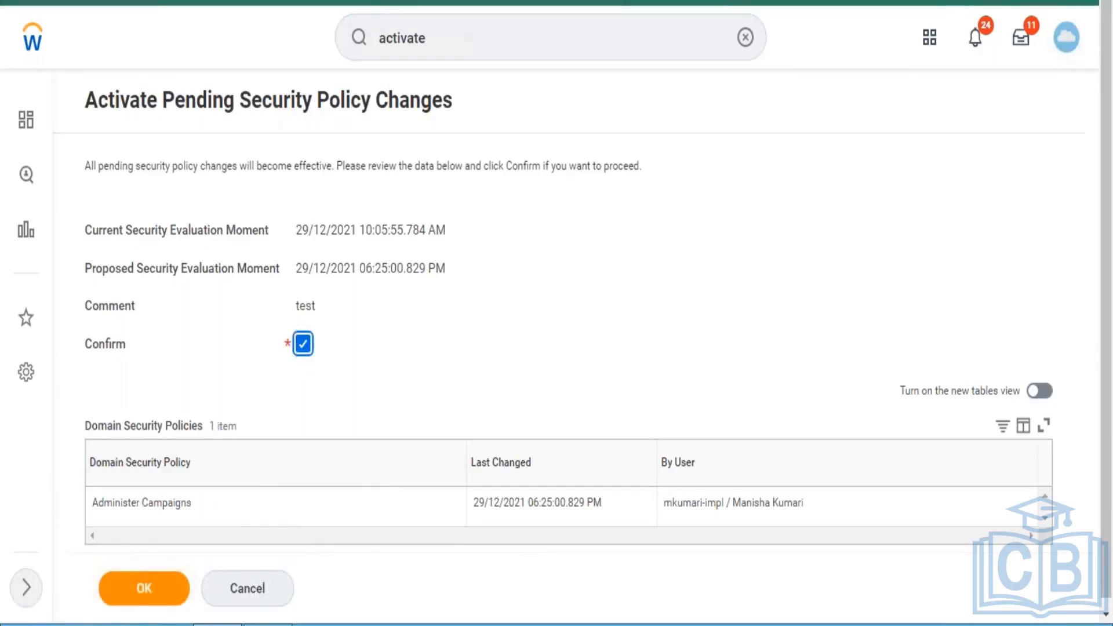
{"action": "left_click", "coordinate": [152, 595]}
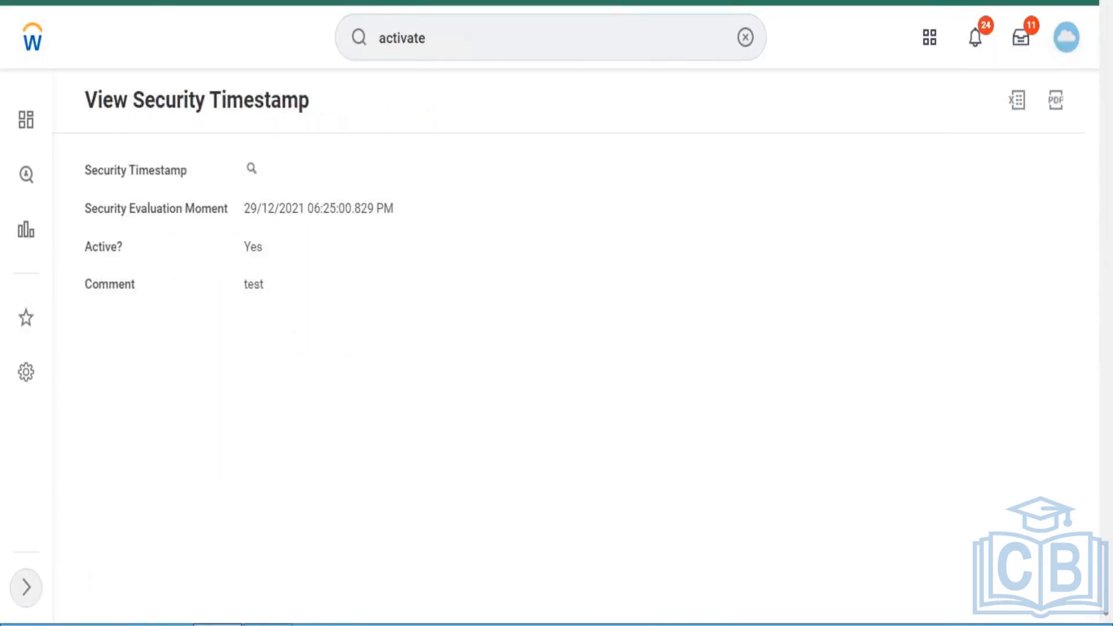
- Search for "domain:campaign" and open the Administer Campaigns domain
{"action": "left_click", "coordinate": [458, 27]}
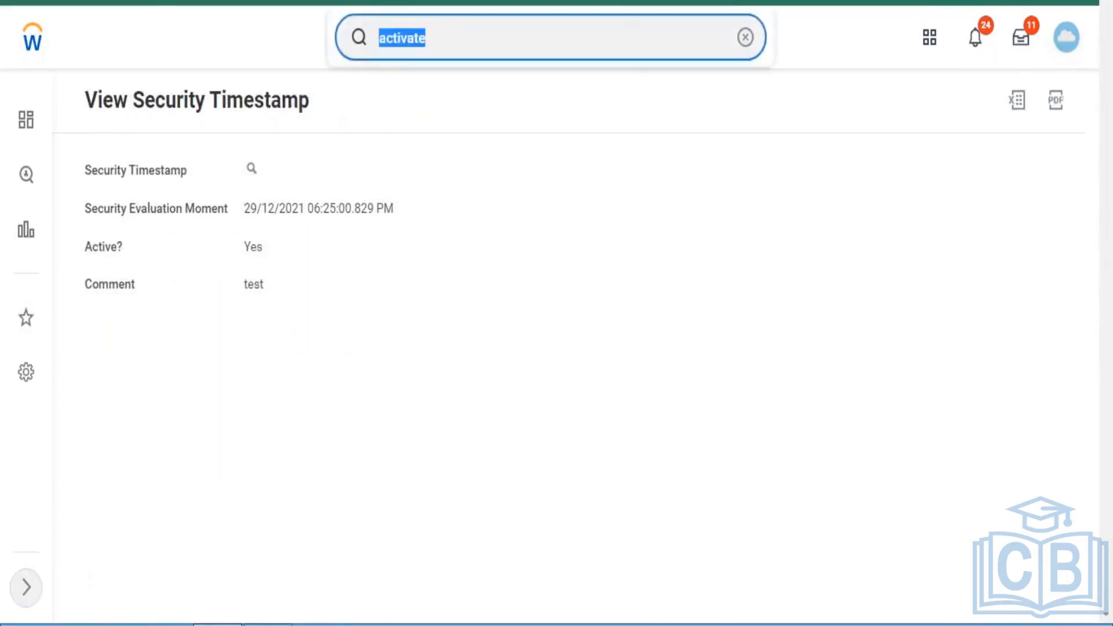
{"action": "type", "text": "d"}
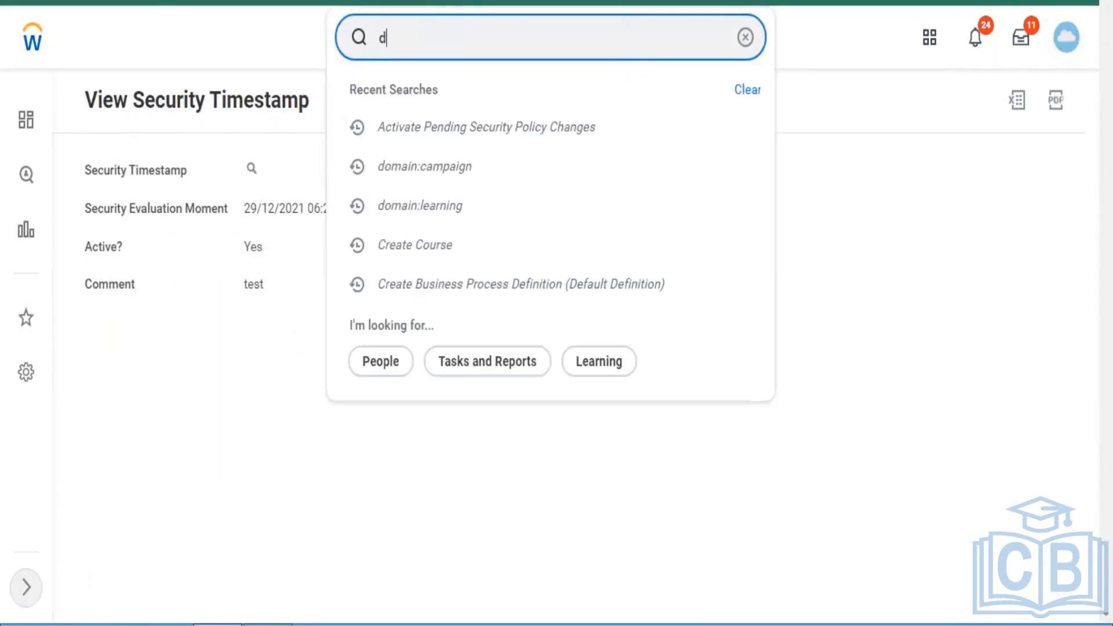
{"action": "type", "text": "omain:a"}
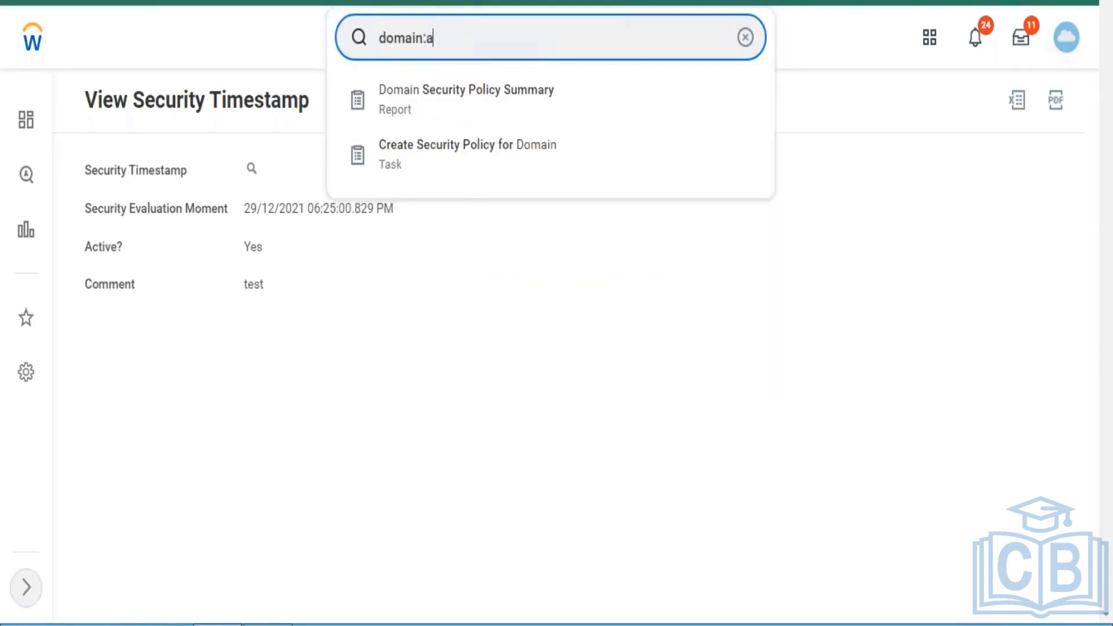
{"action": "type", "text": "dminister camiag"}
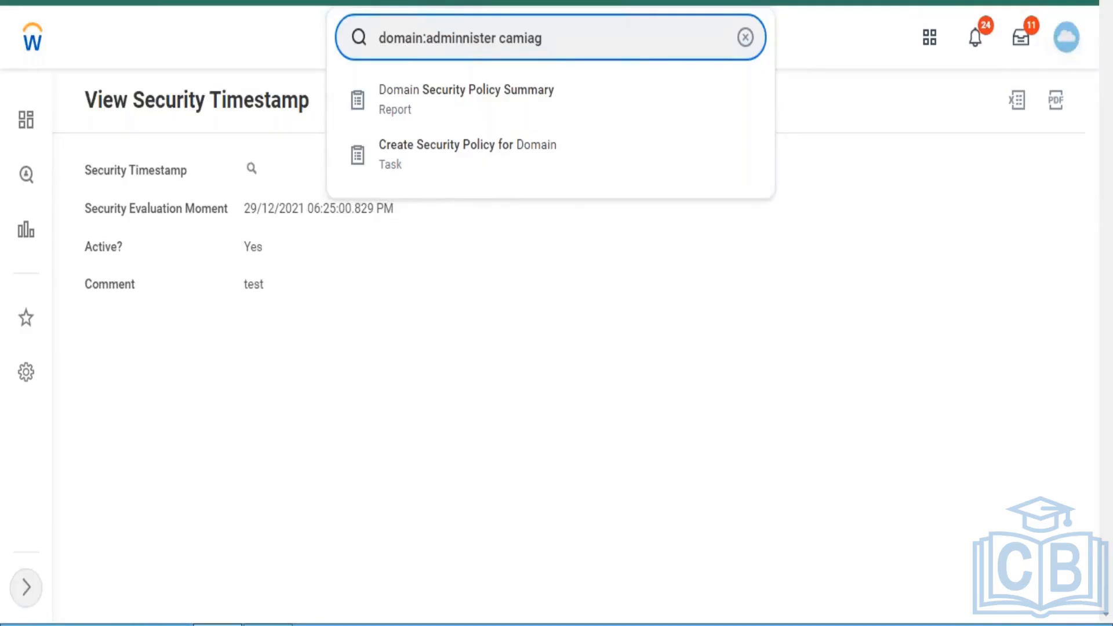
{"action": "left_click", "coordinate": [556, 47]}
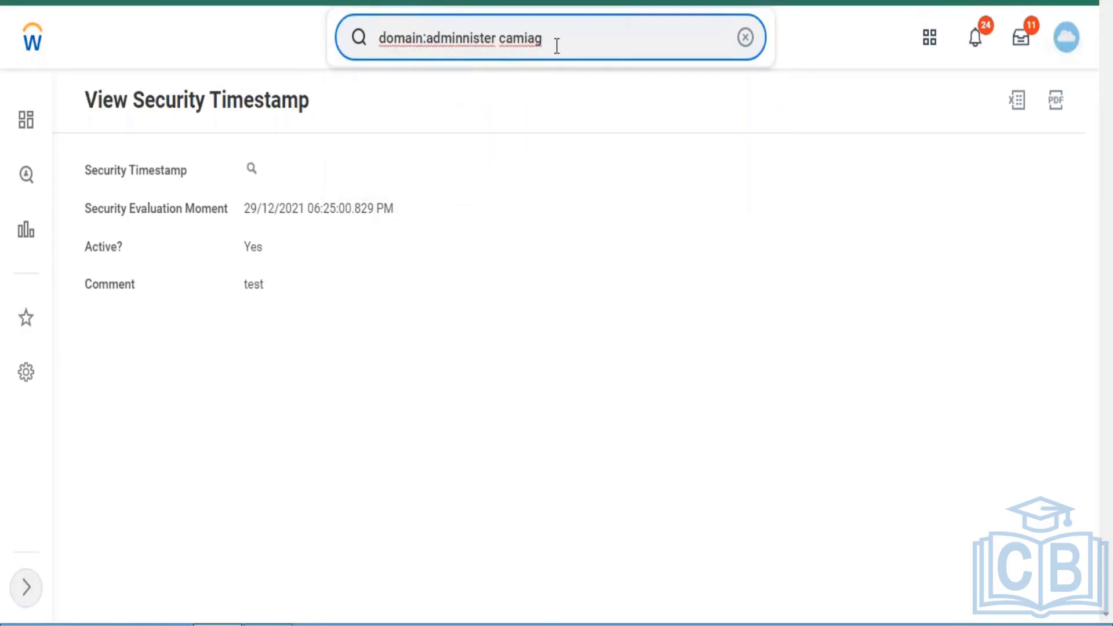
{"action": "key", "text": "BackSpace"}
{"action": "key", "text": "BackSpace"}
{"action": "key", "text": "BackSpace"}
{"action": "key", "text": "BackSpace"}
{"action": "key", "text": "BackSpace"}
{"action": "key", "text": "BackSpace"}
{"action": "key", "text": "BackSpace"}
{"action": "key", "text": "BackSpace"}
{"action": "key", "text": "BackSpace"}
{"action": "key", "text": "BackSpace"}
{"action": "key", "text": "BackSpace"}
{"action": "key", "text": "BackSpace"}
{"action": "key", "text": "BackSpace"}
{"action": "key", "text": "BackSpace"}
{"action": "key", "text": "BackSpace"}
{"action": "key", "text": "BackSpace"}
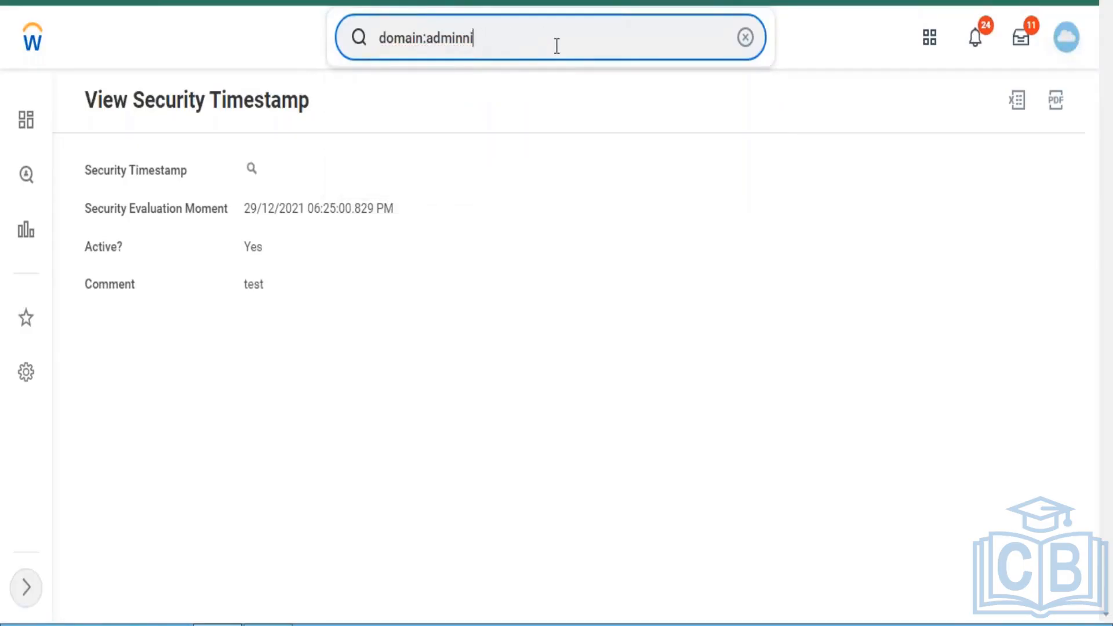
{"action": "key", "text": "BackSpace"}
{"action": "key", "text": "BackSpace"}
{"action": "key", "text": "BackSpace"}
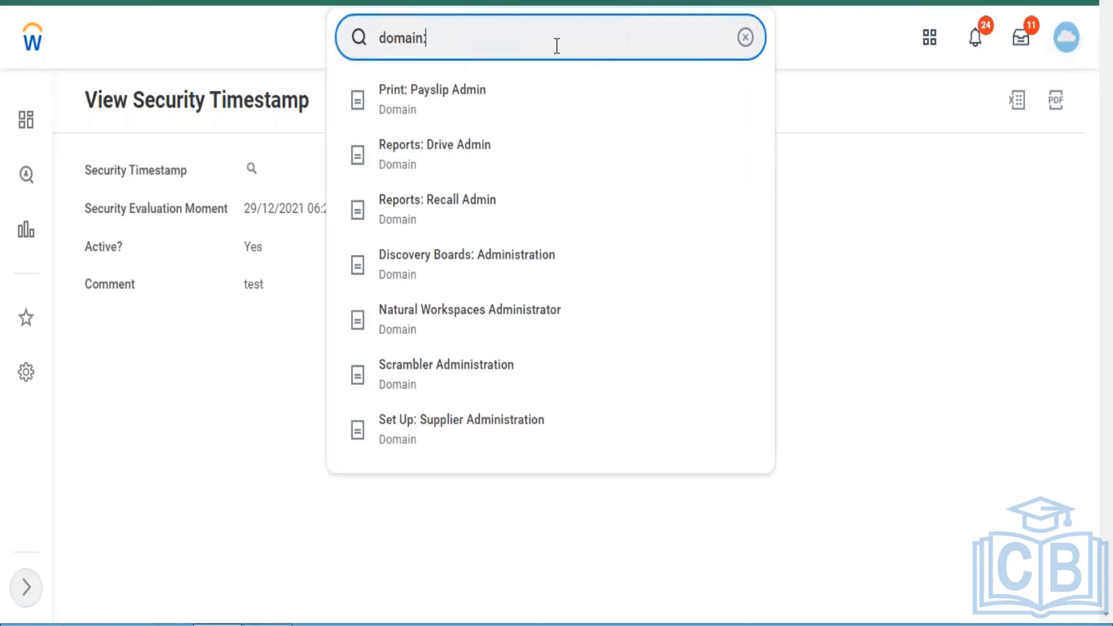
{"action": "type", "text": ":campaign"}
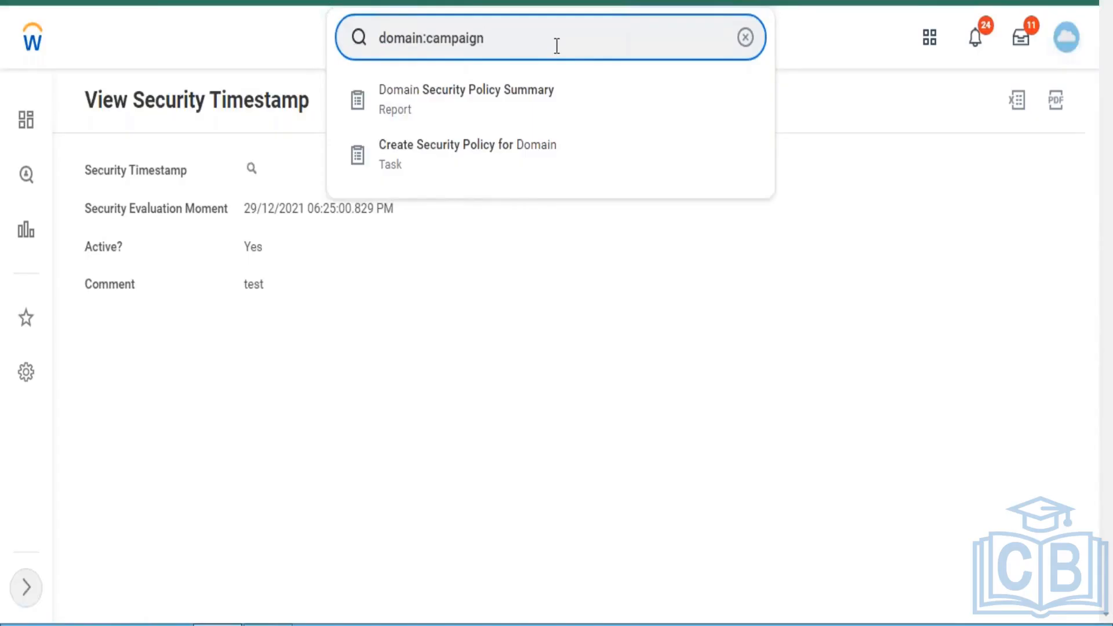
{"action": "left_click", "coordinate": [482, 279]}
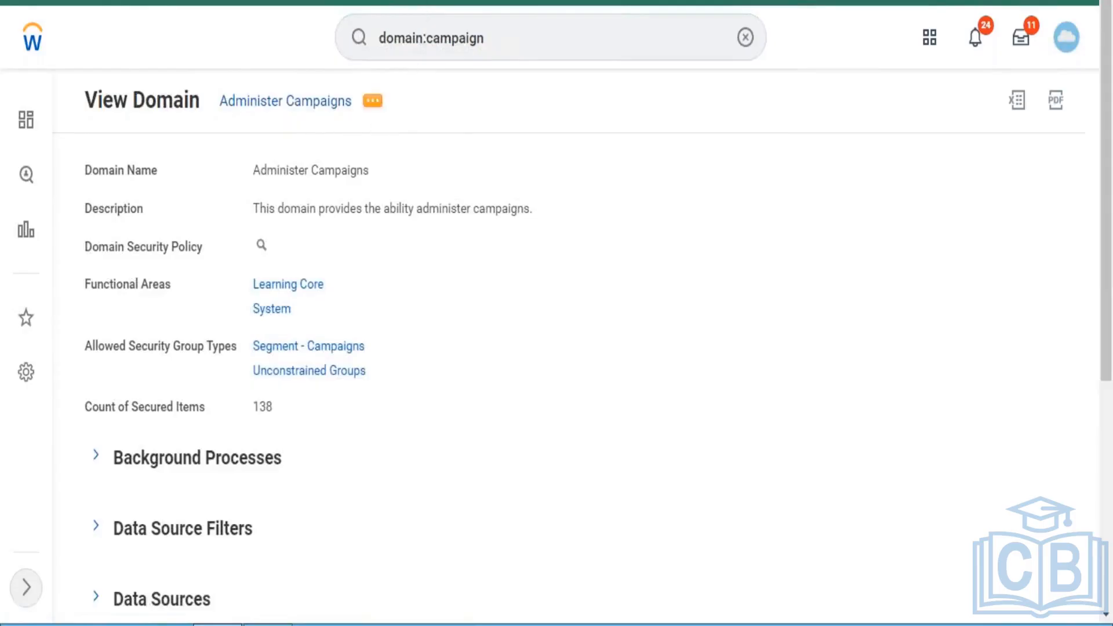
- Open the Administer Campaigns domain's security policy permissions for editing through its related actions
{"action": "left_click", "coordinate": [372, 101]}
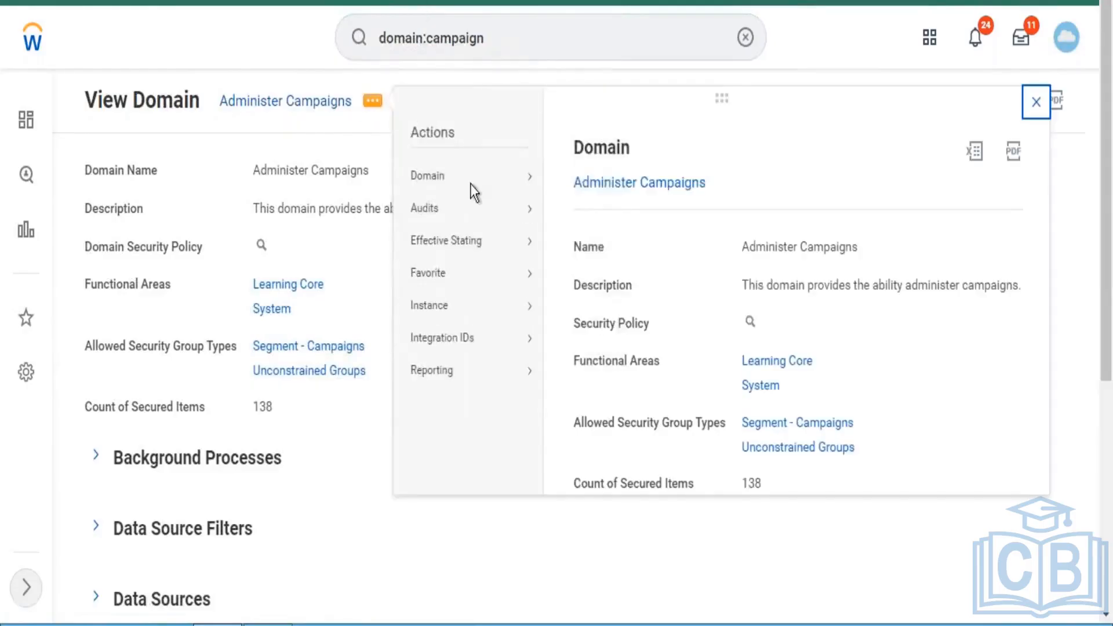
{"action": "mouse_move", "coordinate": [532, 184]}
{"action": "left_click", "coordinate": [579, 179]}
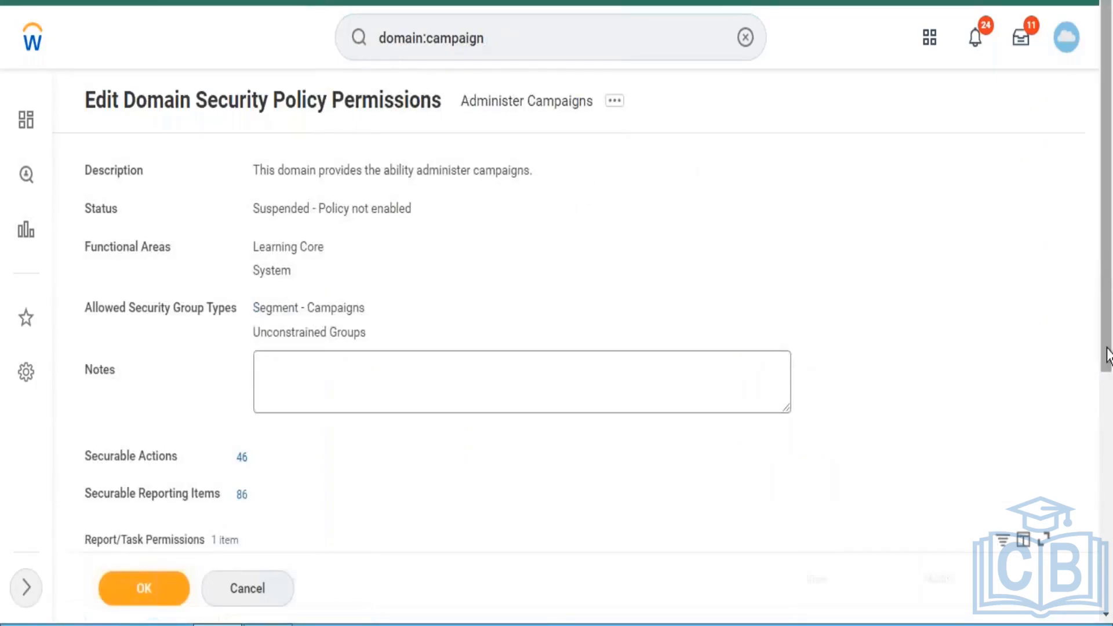
- Add a Report/Task Permissions row, search its security groups for "learning admini", and remove the row
{"action": "left_click_drag", "start_coordinate": [1107, 354], "coordinate": [1106, 574]}
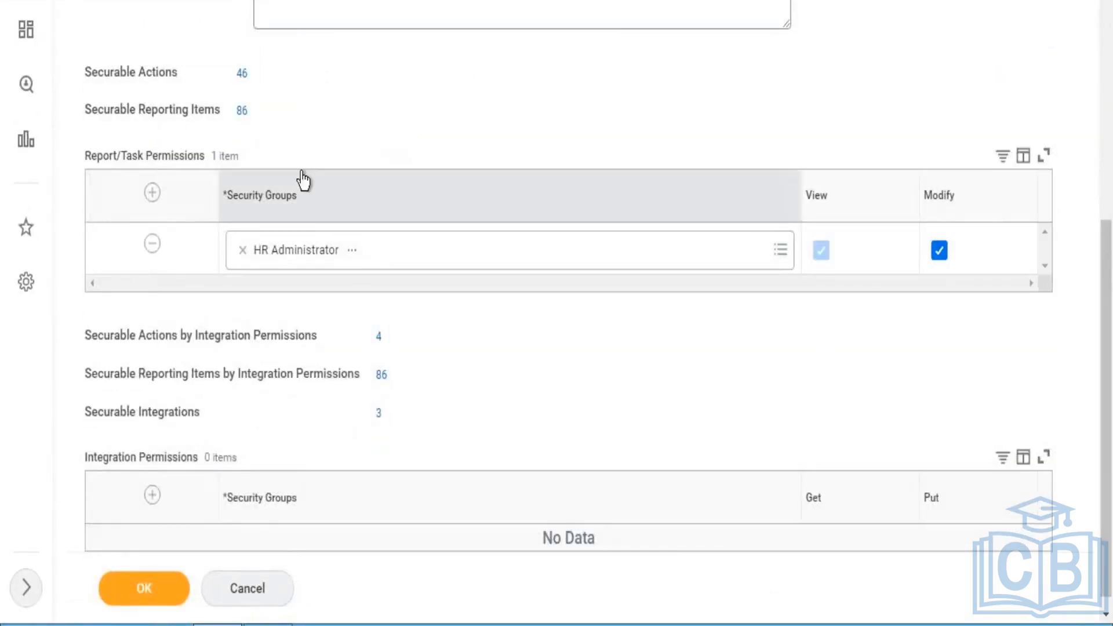
{"action": "left_click", "coordinate": [151, 194]}
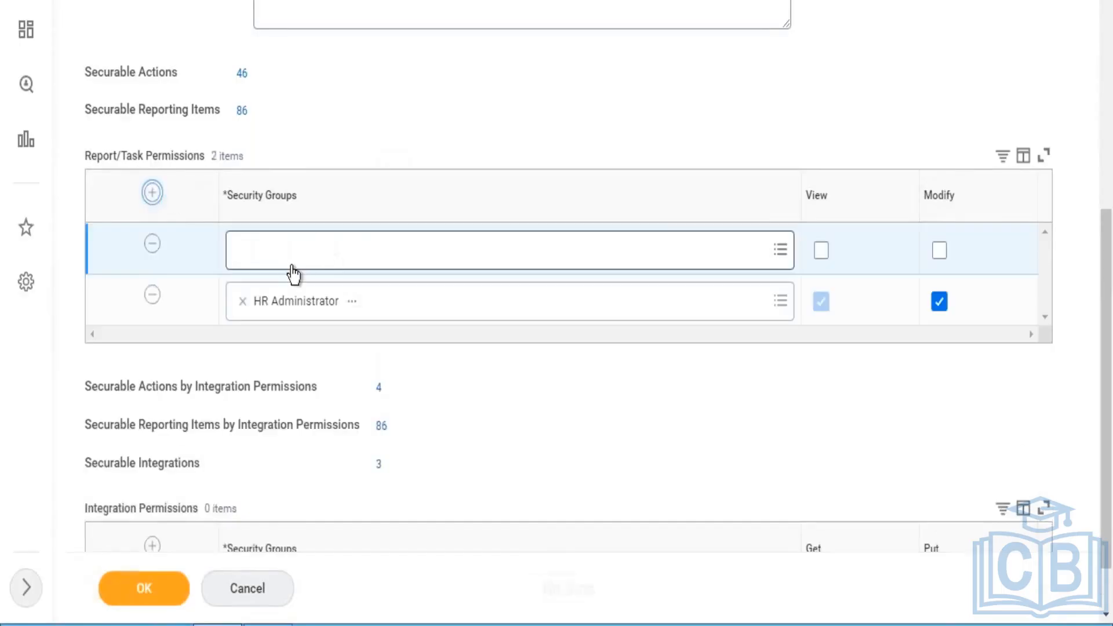
{"action": "left_click", "coordinate": [292, 266]}
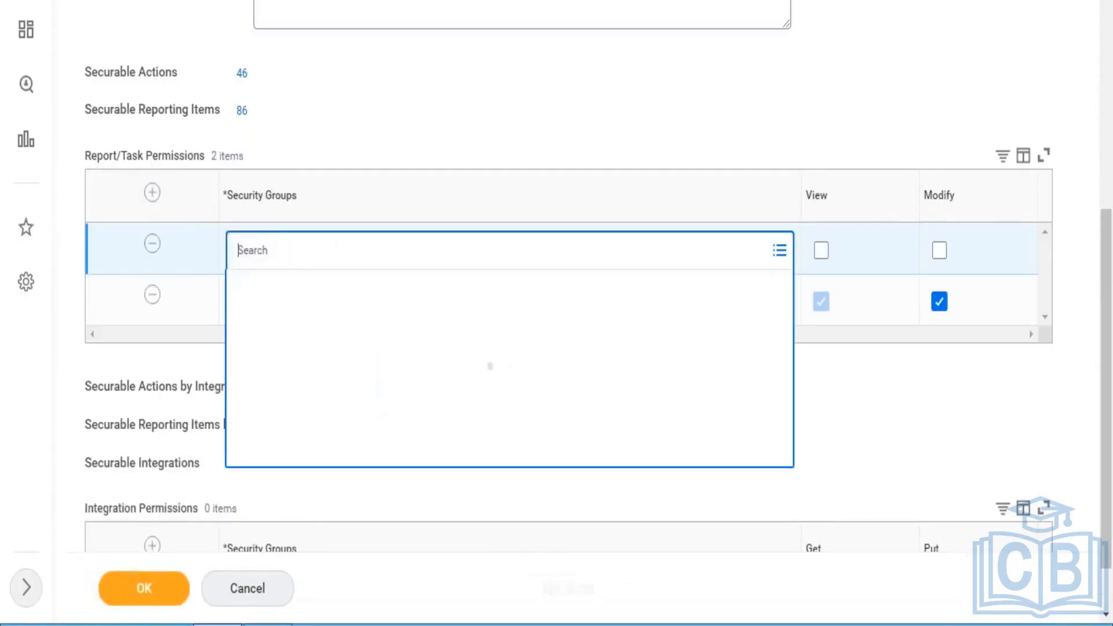
{"action": "type", "text": "I"}
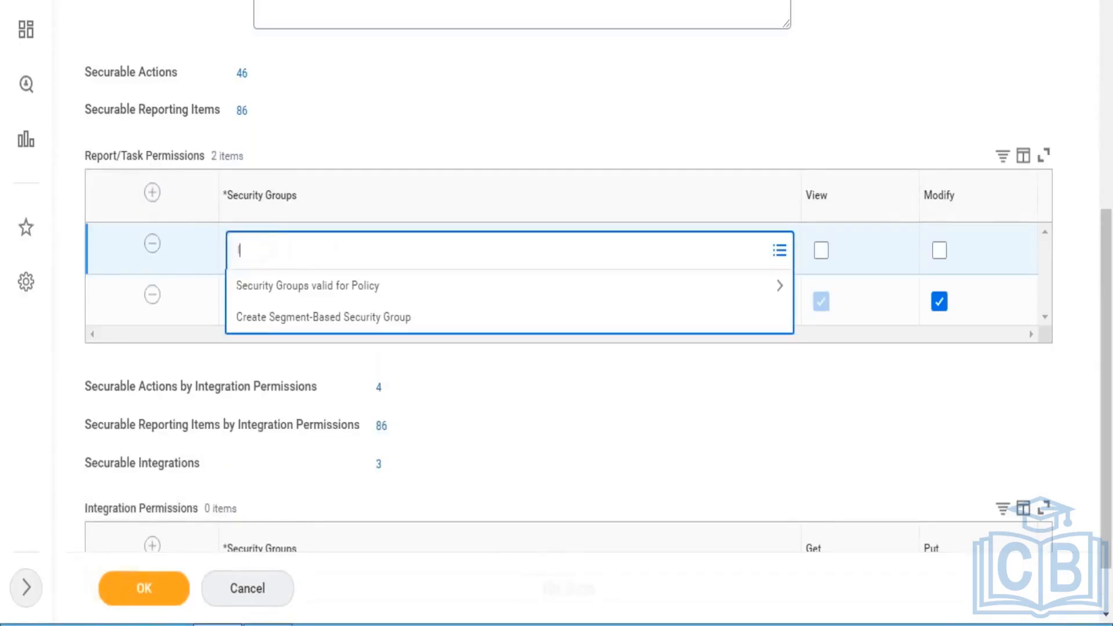
{"action": "type", "text": "earning admini"}
{"action": "key", "text": "Return"}
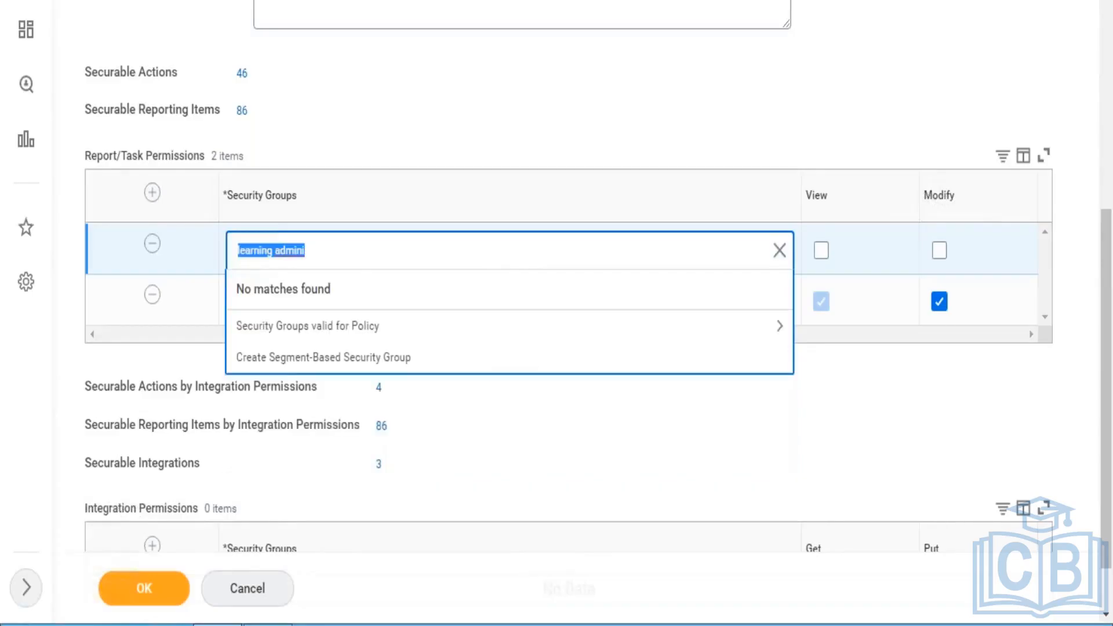
{"action": "left_click", "coordinate": [157, 248]}
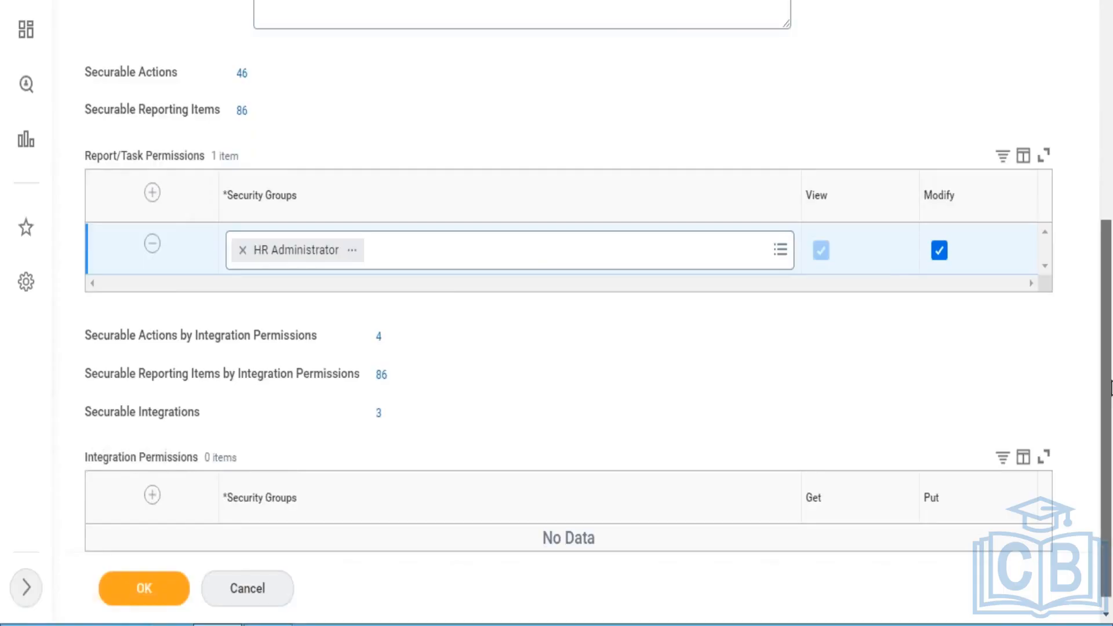
- Open the HR Administrator security group from the policy, discarding page changes, and review its domain security policy permissions
{"action": "scroll", "coordinate": [1108, 318], "scroll_direction": "up", "scroll_amount": 4}
{"action": "scroll", "coordinate": [1109, 262], "scroll_direction": "up", "scroll_amount": 2}
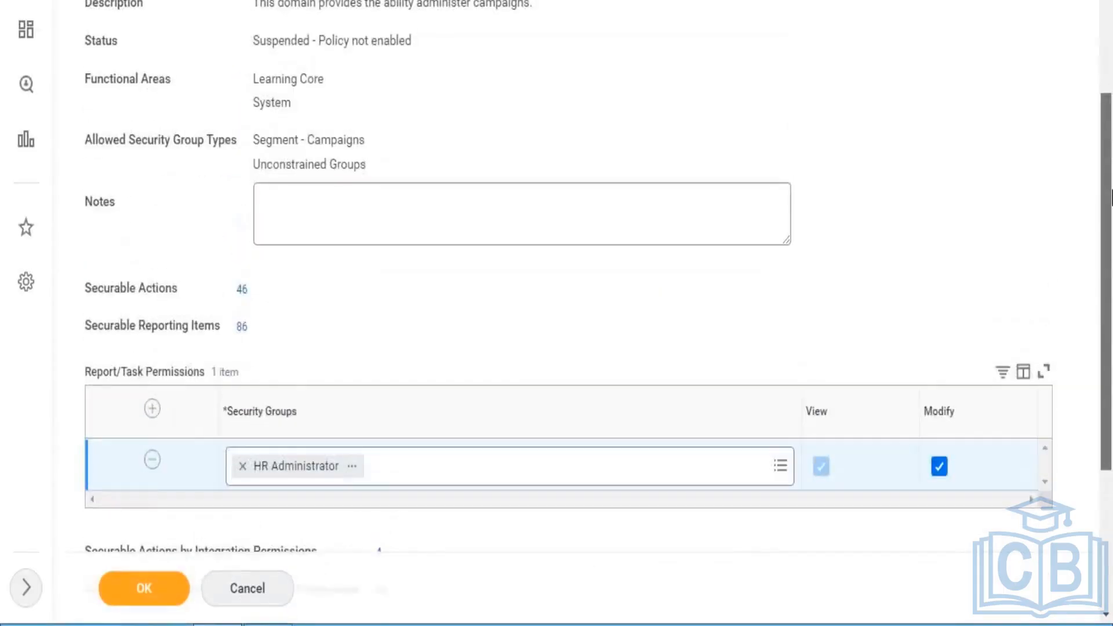
{"action": "scroll", "coordinate": [1103, 262], "scroll_direction": "down", "scroll_amount": 2}
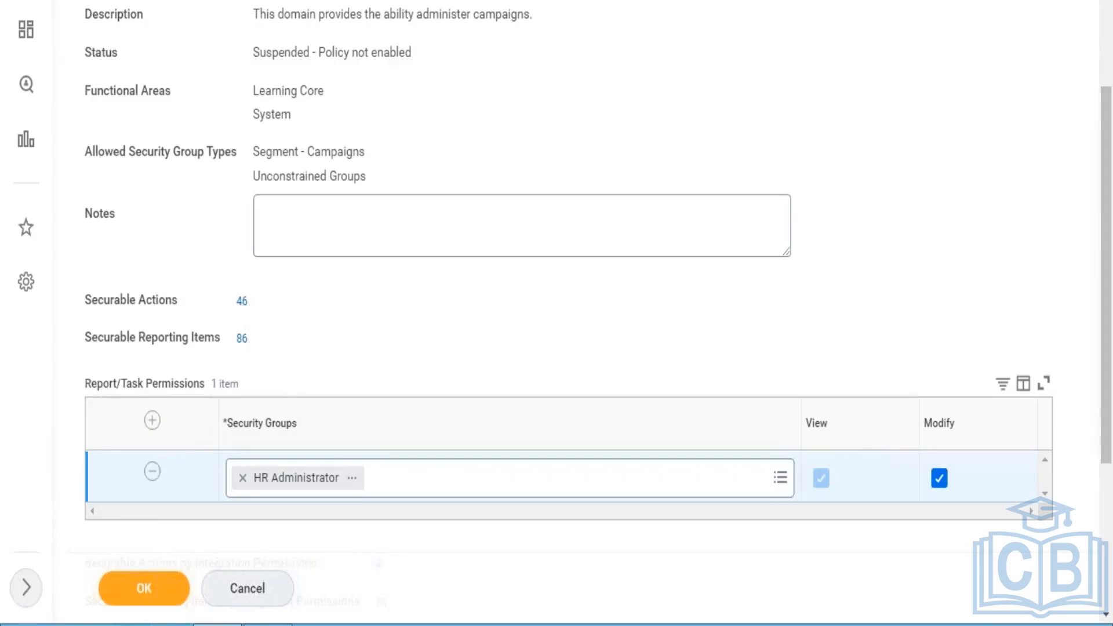
{"action": "left_click", "coordinate": [352, 479]}
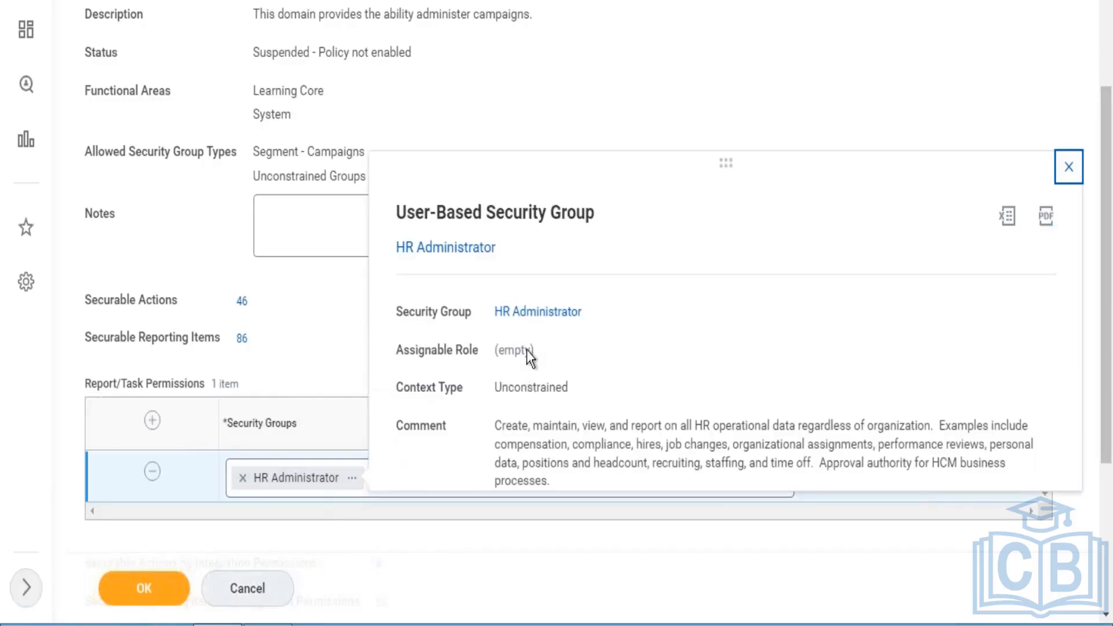
{"action": "left_click", "coordinate": [458, 252]}
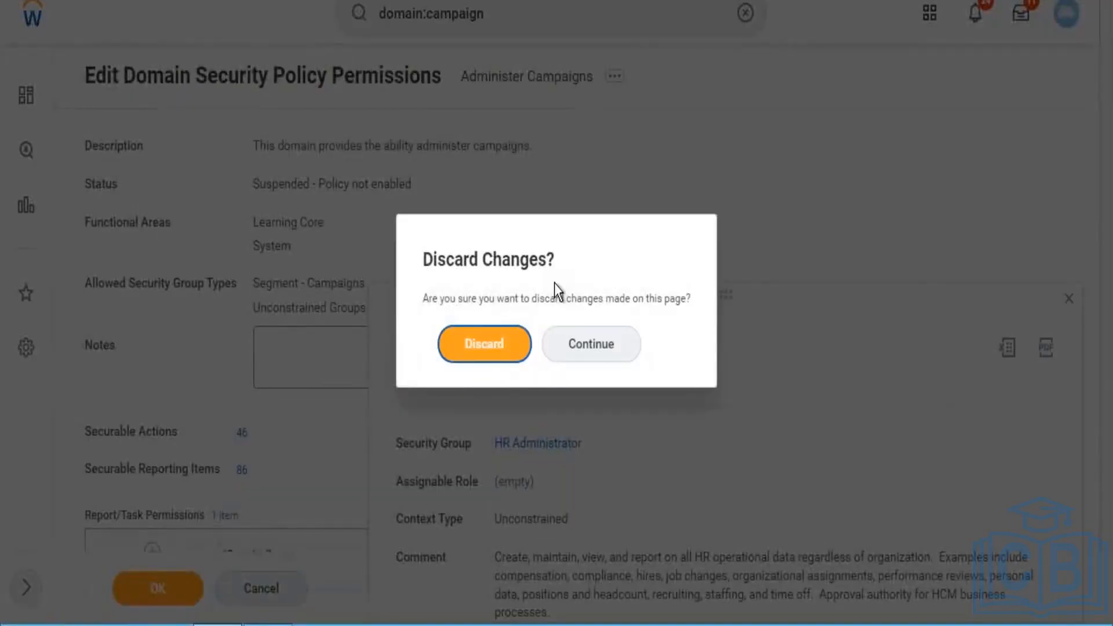
{"action": "left_click", "coordinate": [475, 346]}
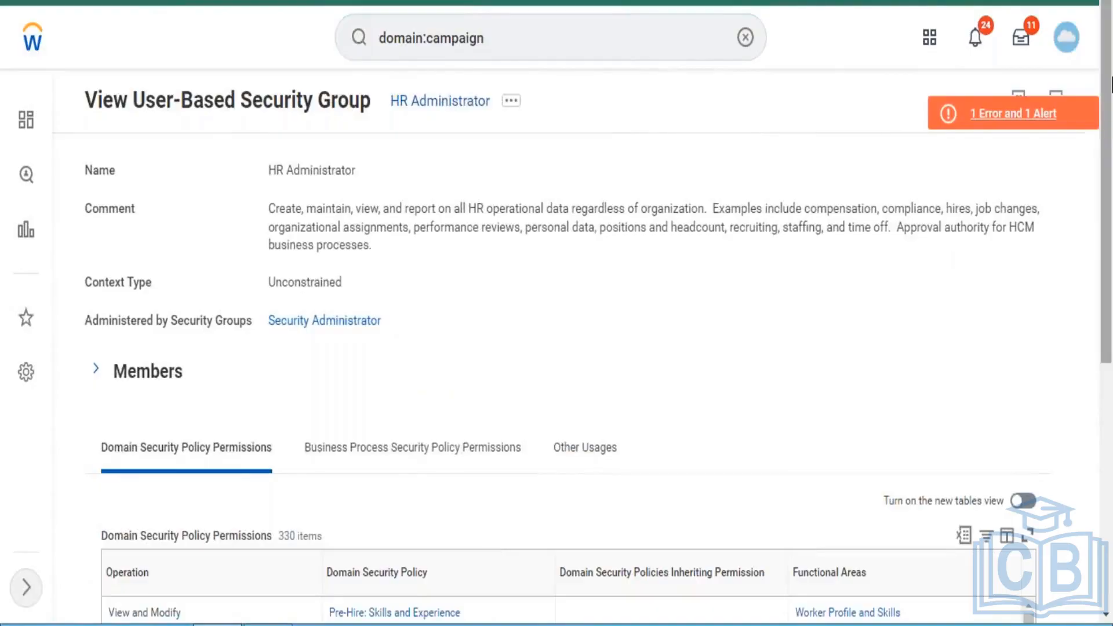
{"action": "left_click_drag", "start_coordinate": [1110, 84], "coordinate": [1099, 243]}
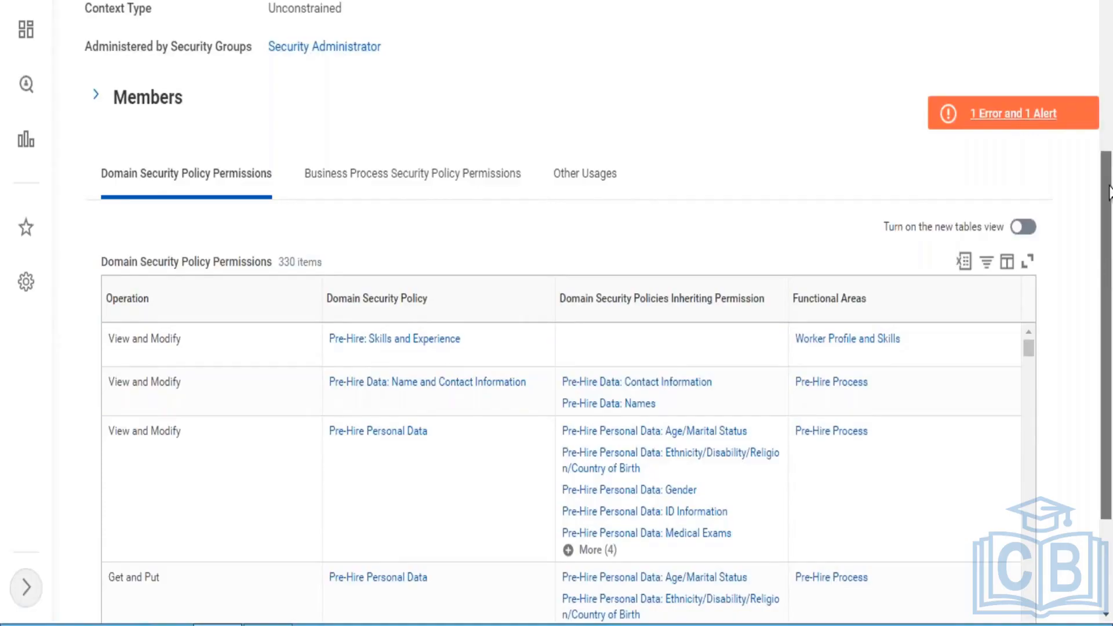
{"action": "left_click_drag", "start_coordinate": [1108, 272], "coordinate": [1110, 56]}
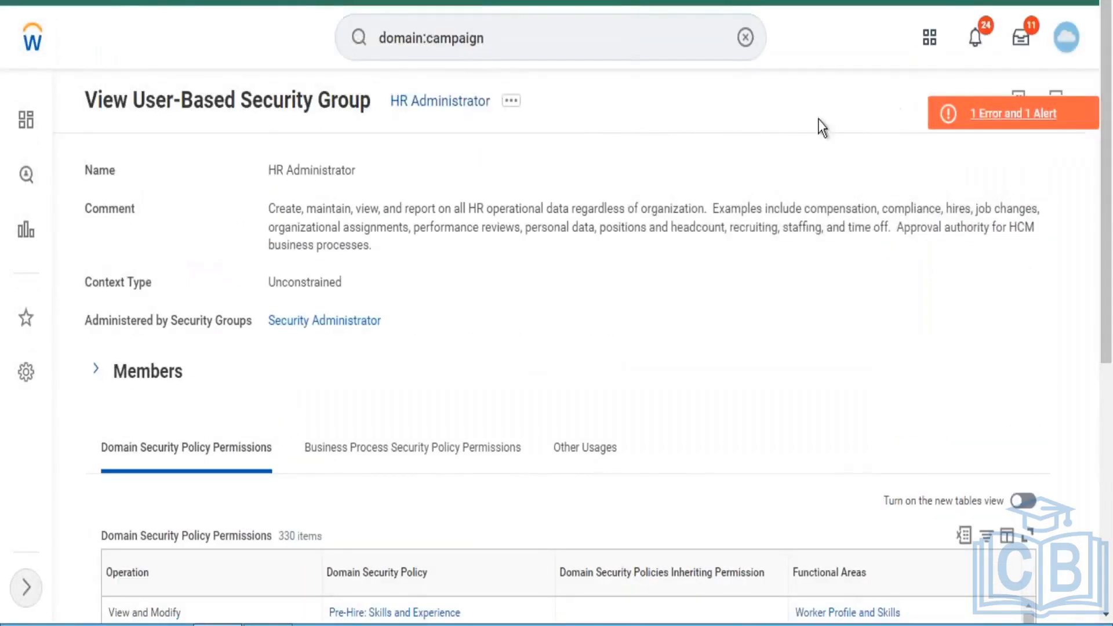
- Search for "view security group" and open the View Security Group report
{"action": "left_click", "coordinate": [745, 37]}
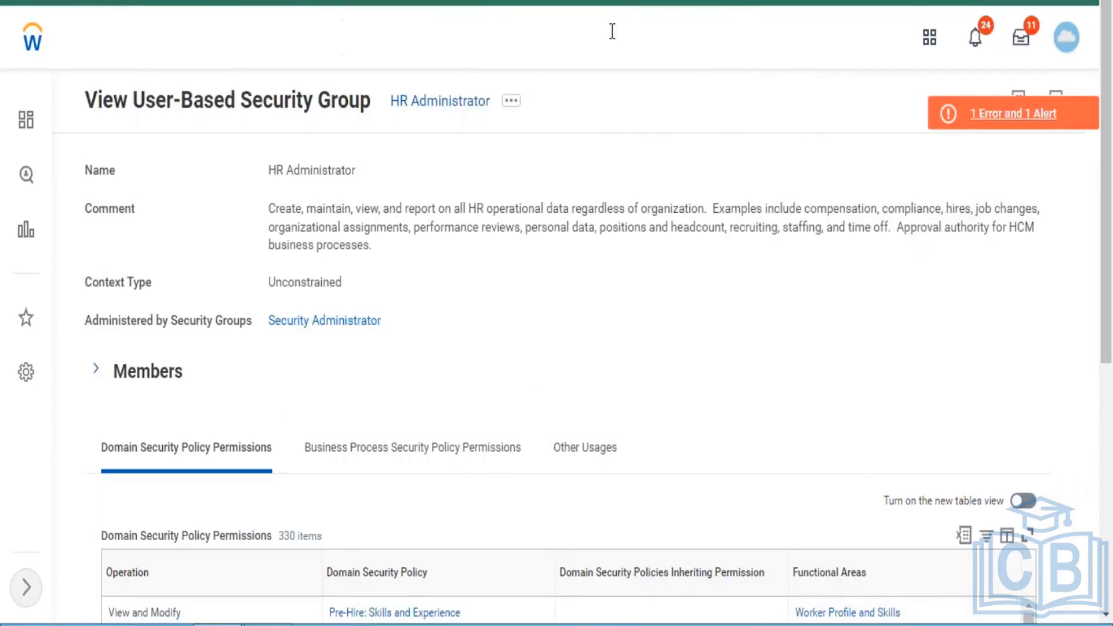
{"action": "left_click", "coordinate": [609, 31]}
{"action": "type", "text": "vi"}
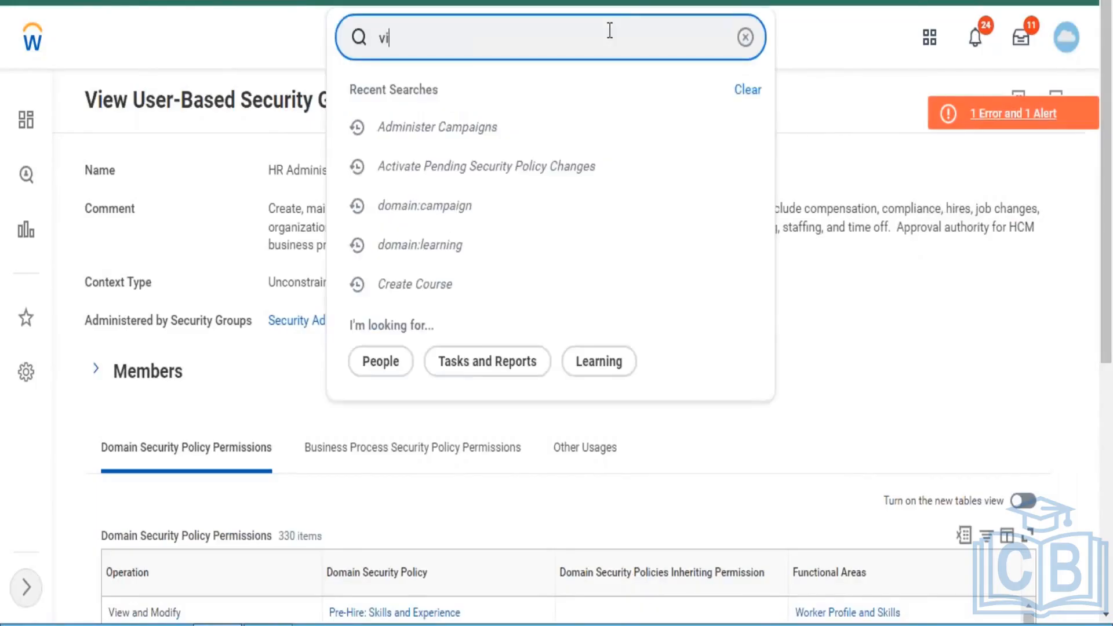
{"action": "type", "text": "ew security"}
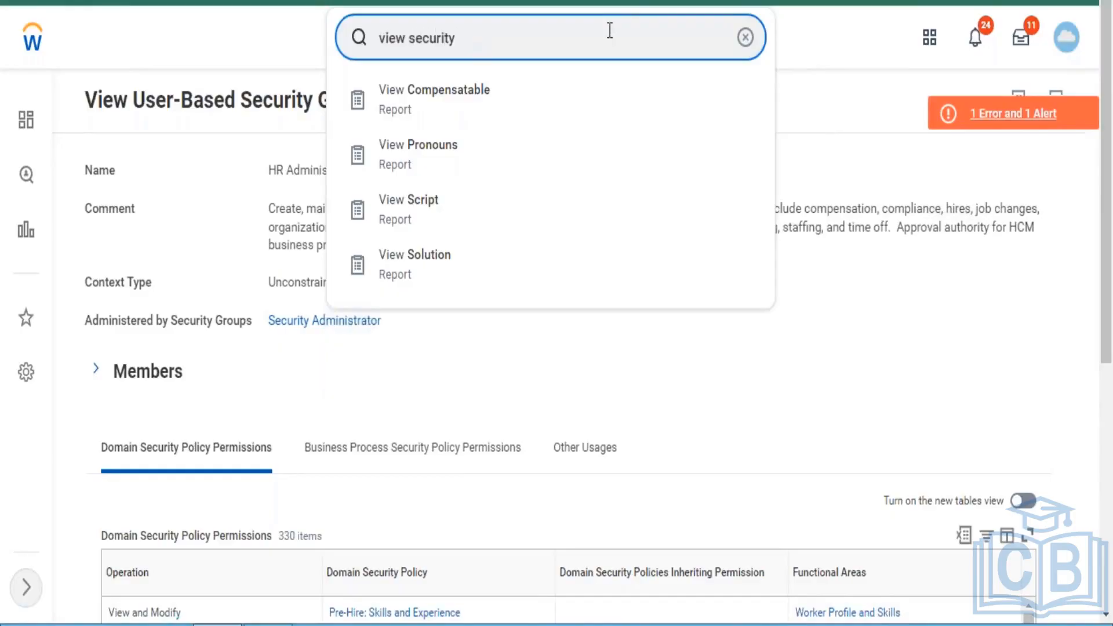
{"action": "type", "text": " group"}
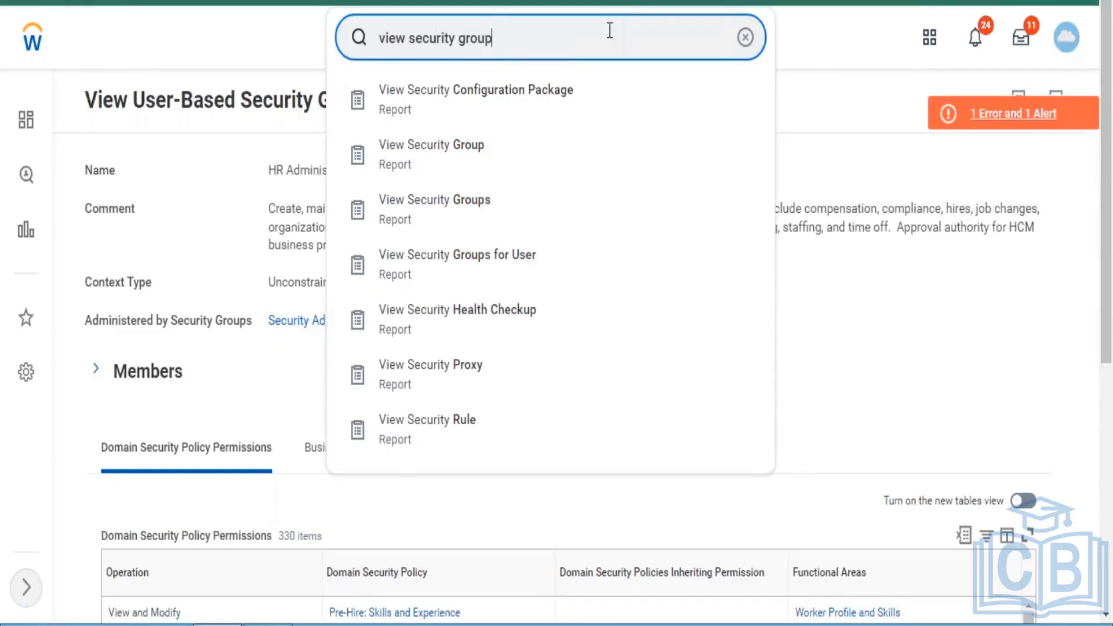
{"action": "left_click", "coordinate": [497, 106]}
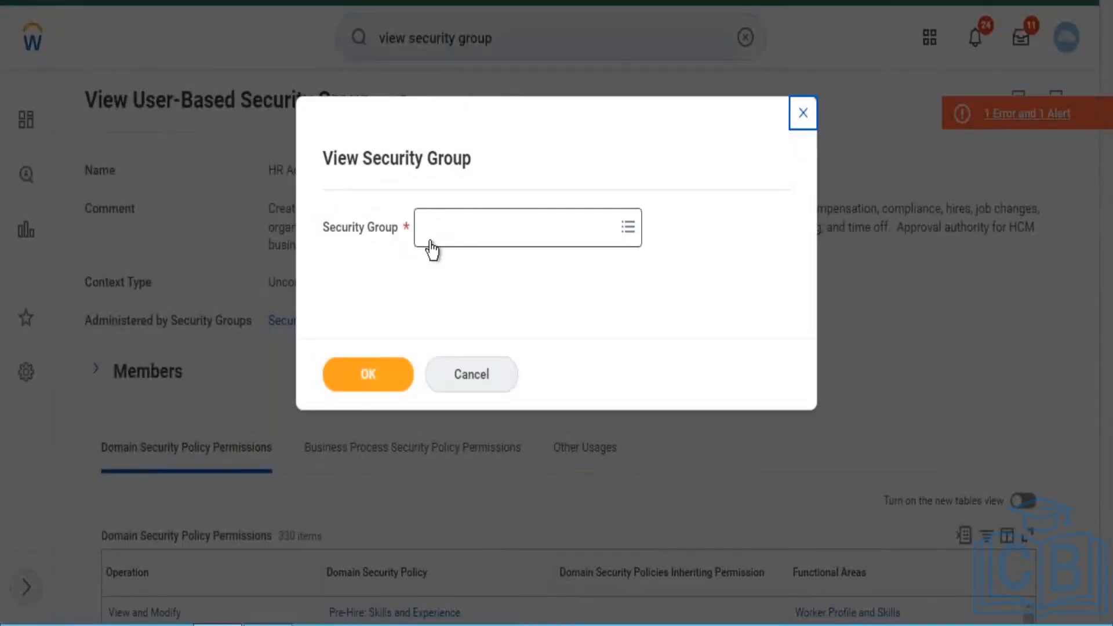
- Browse the Security Groups category in the report's Security Group prompt
{"action": "left_click", "coordinate": [429, 242]}
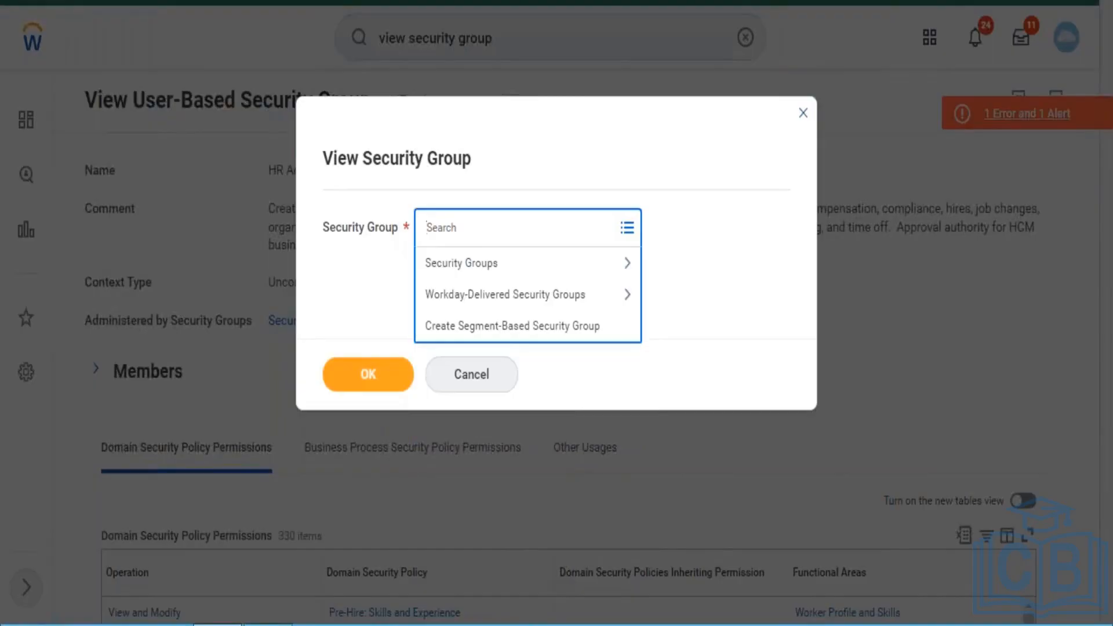
{"action": "left_click", "coordinate": [520, 268]}
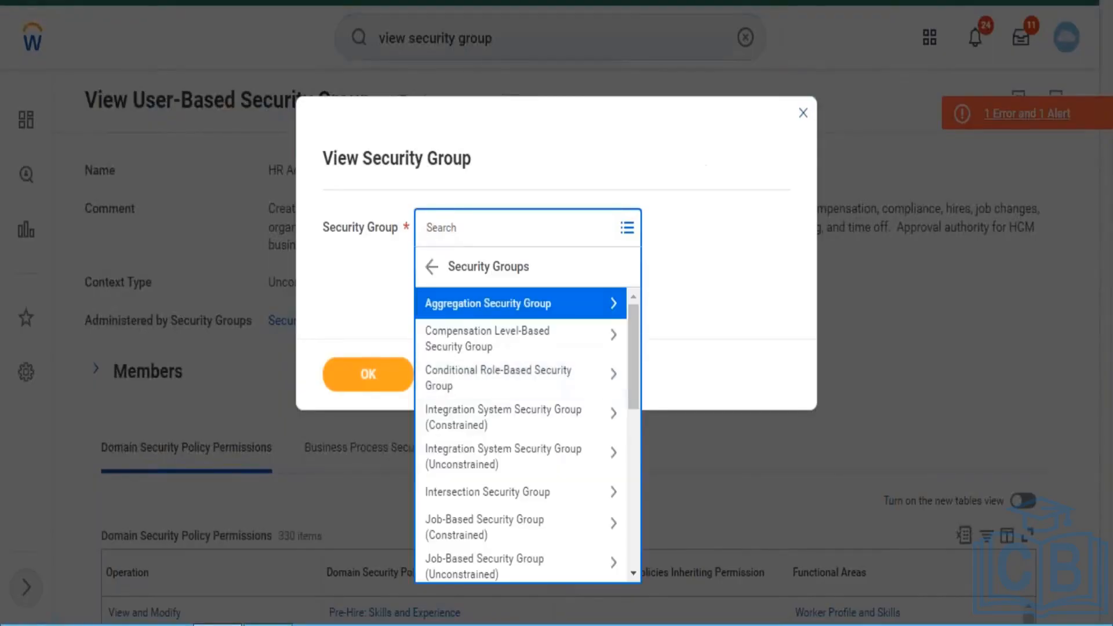
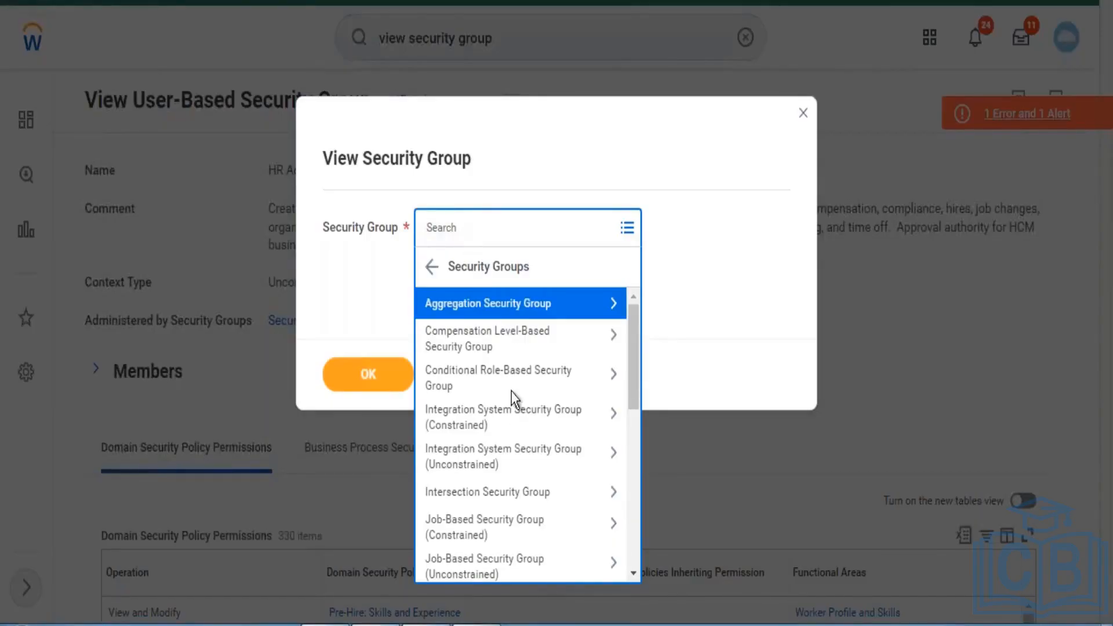
- Browse the Aggregation and Intersection Security Group categories in the Security Group prompt, and close the report prompt
{"action": "left_click", "coordinate": [510, 304]}
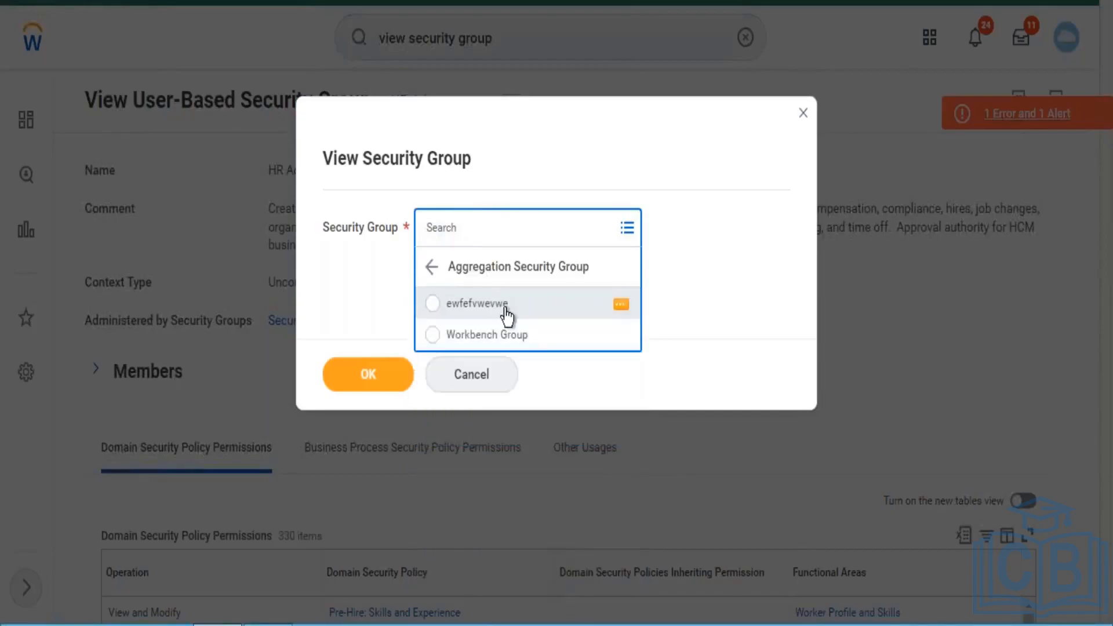
{"action": "left_click", "coordinate": [505, 312]}
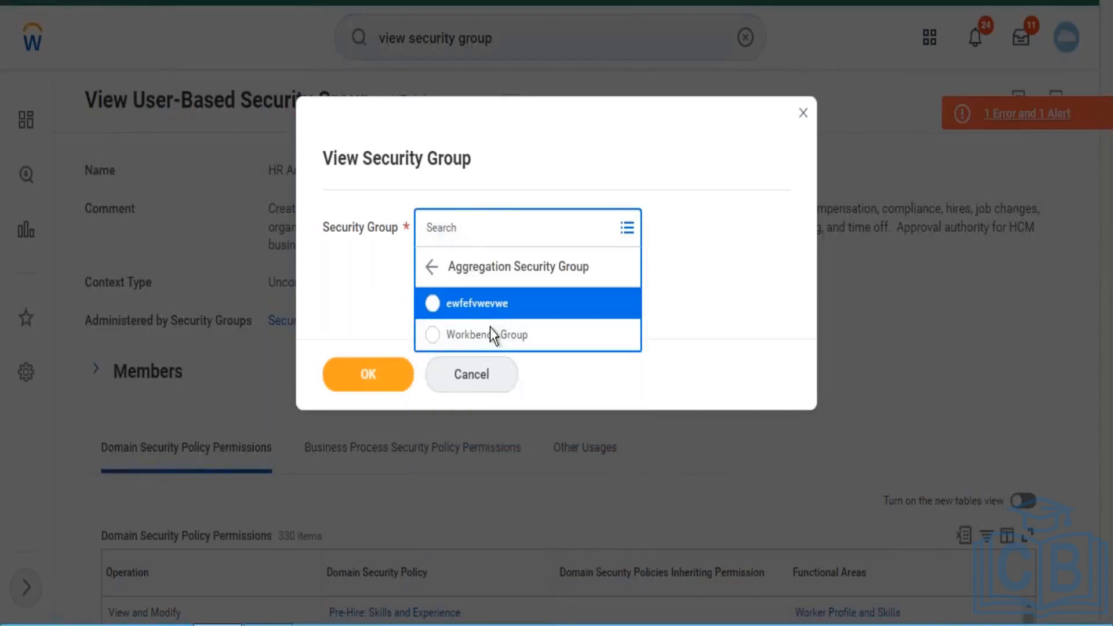
{"action": "left_click", "coordinate": [434, 267]}
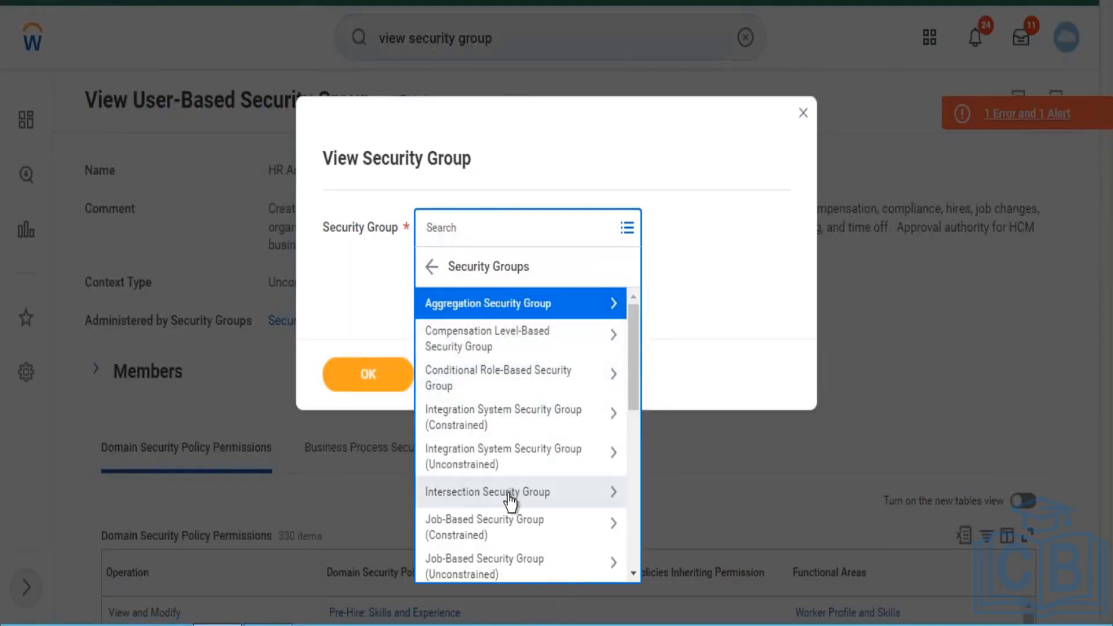
{"action": "left_click", "coordinate": [509, 497]}
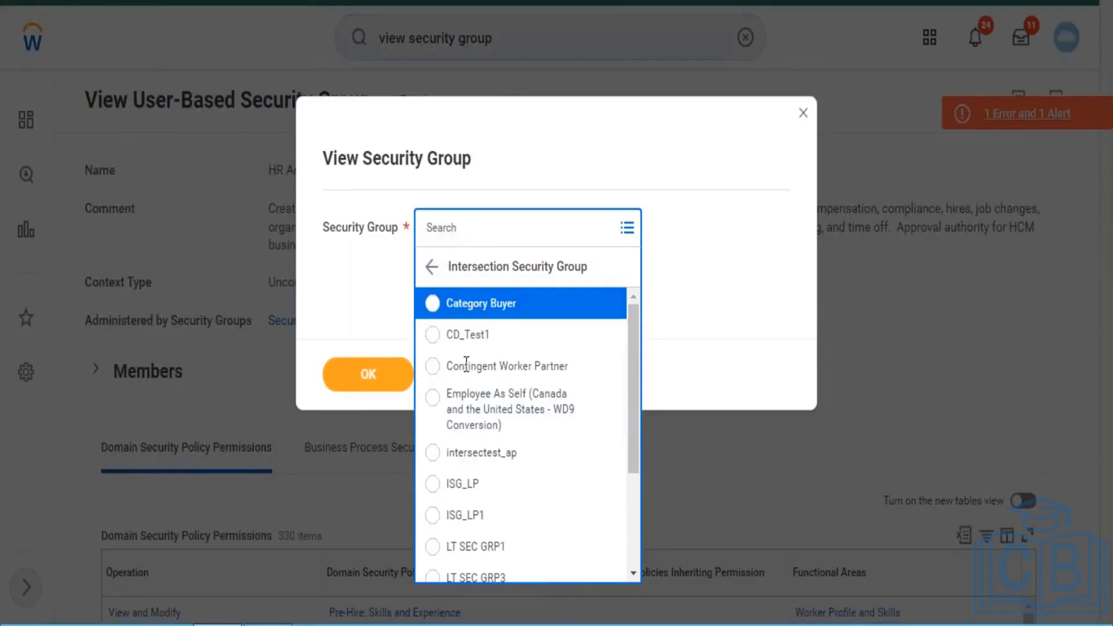
{"action": "left_click", "coordinate": [430, 268]}
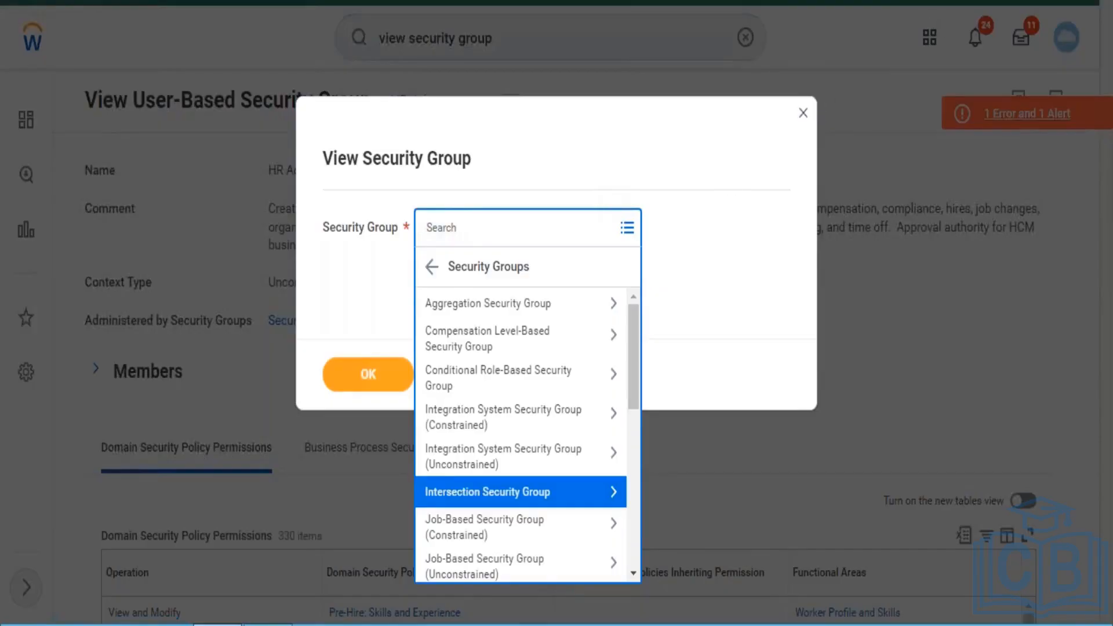
{"action": "left_click", "coordinate": [805, 112]}
{"action": "left_click", "coordinate": [804, 111]}
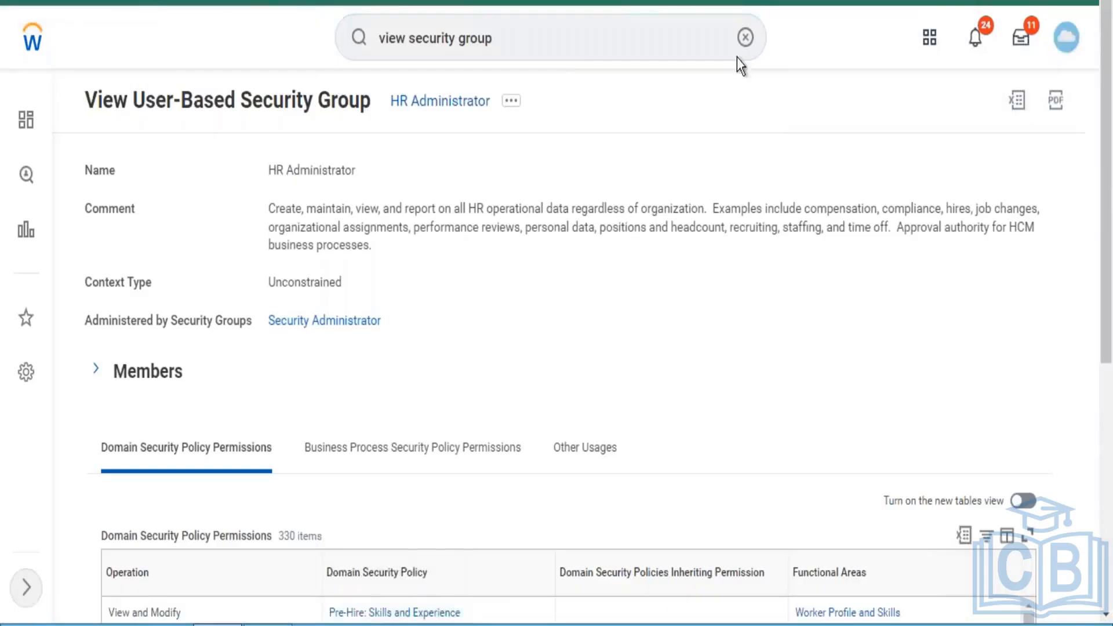
- Search for "view security for securable" and open the View Security for Securable Item report
{"action": "left_click", "coordinate": [545, 43]}
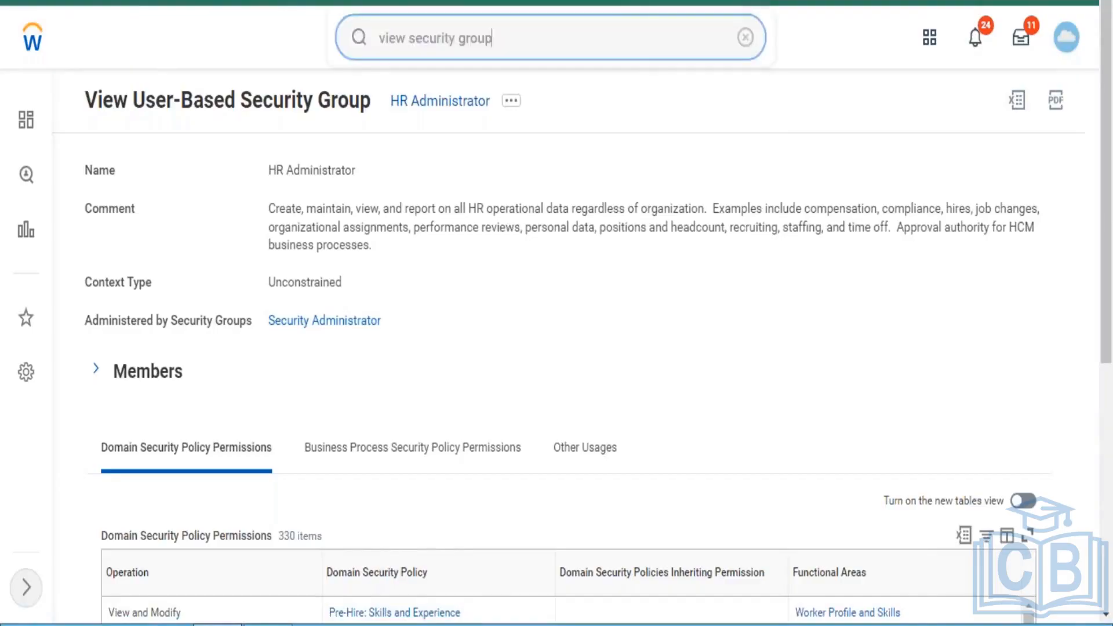
{"action": "key", "text": "BackSpace"}
{"action": "key", "text": "BackSpace"}
{"action": "key", "text": "BackSpace"}
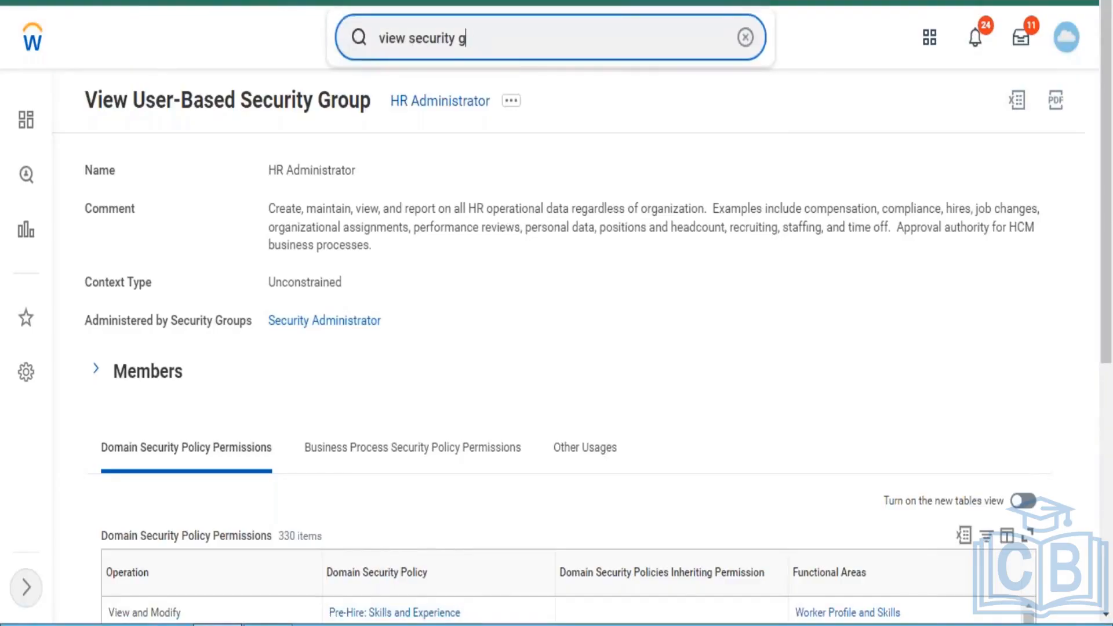
{"action": "key", "text": "Return"}
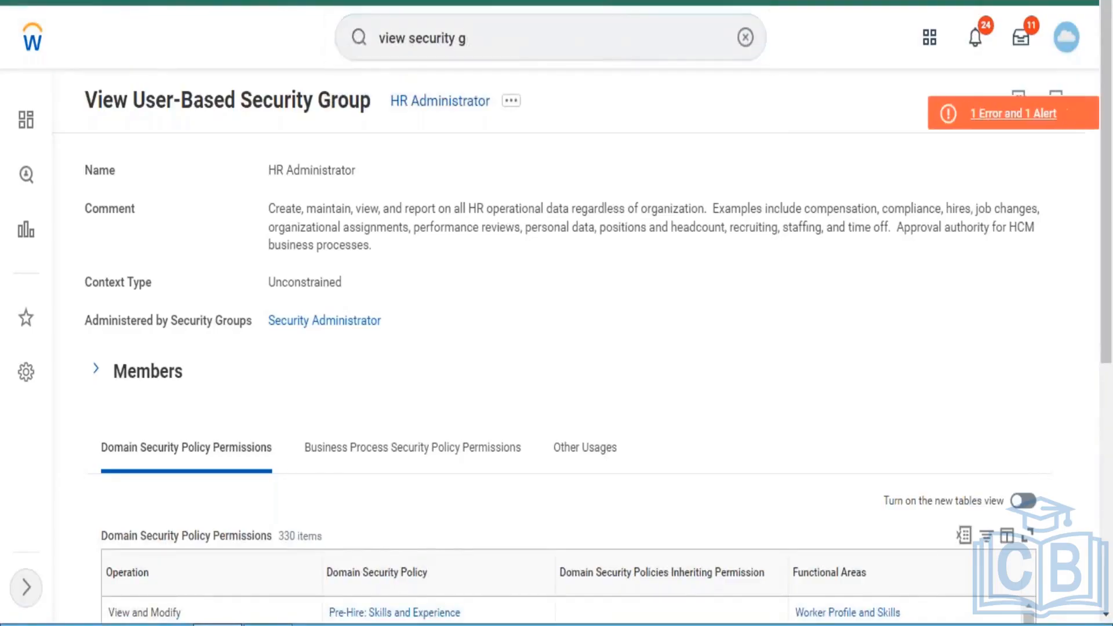
{"action": "left_click", "coordinate": [496, 34]}
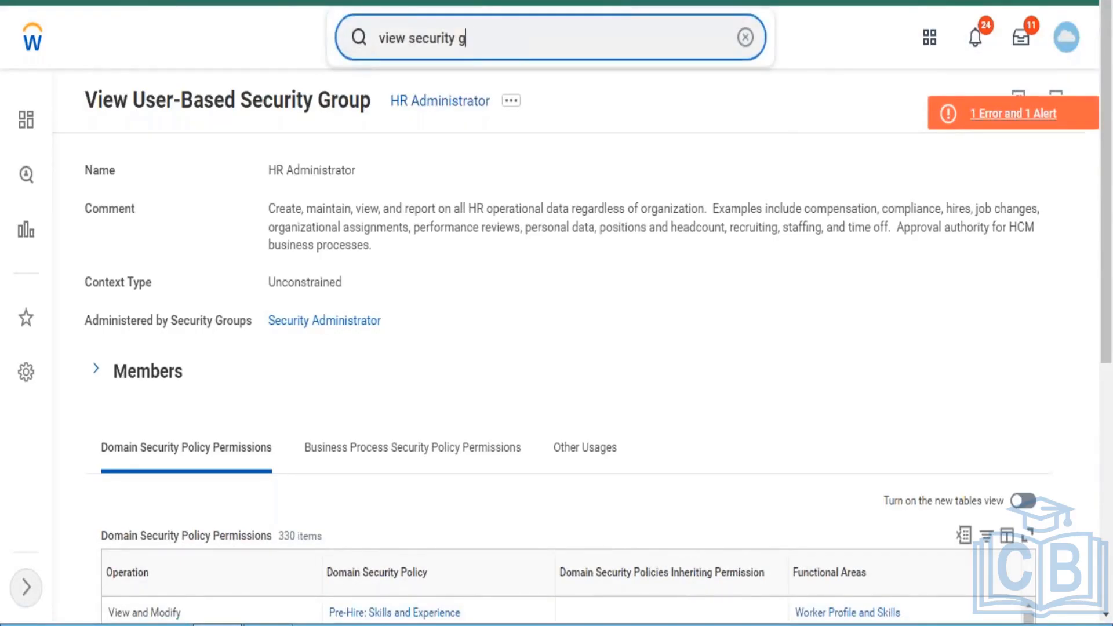
{"action": "key", "text": "BackSpace"}
{"action": "type", "text": "f"}
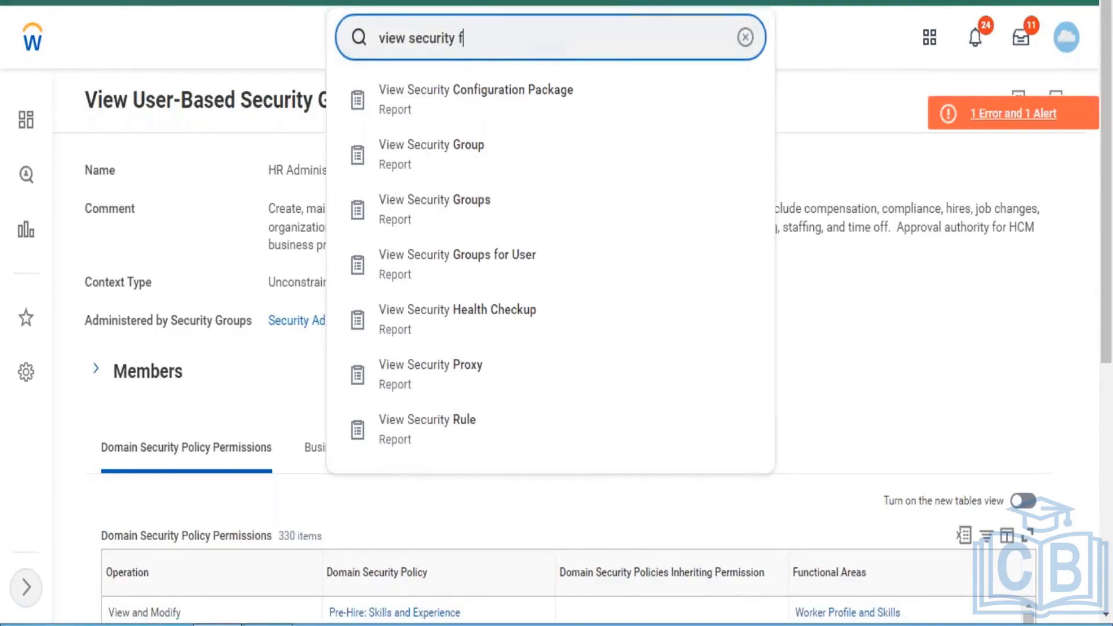
{"action": "type", "text": "or securable"}
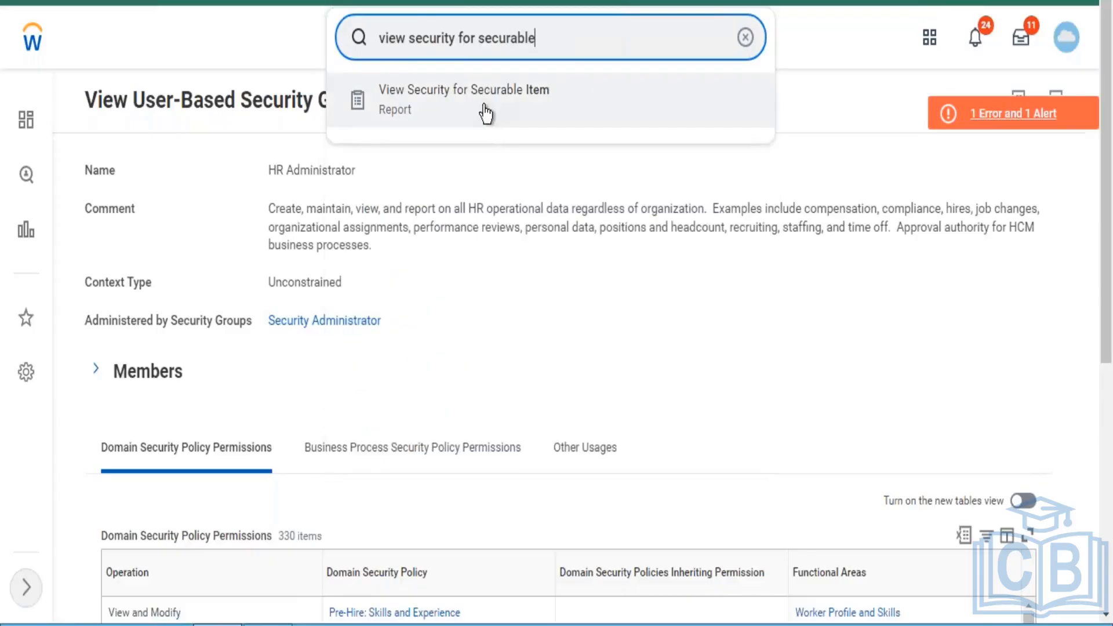
{"action": "left_click", "coordinate": [487, 112]}
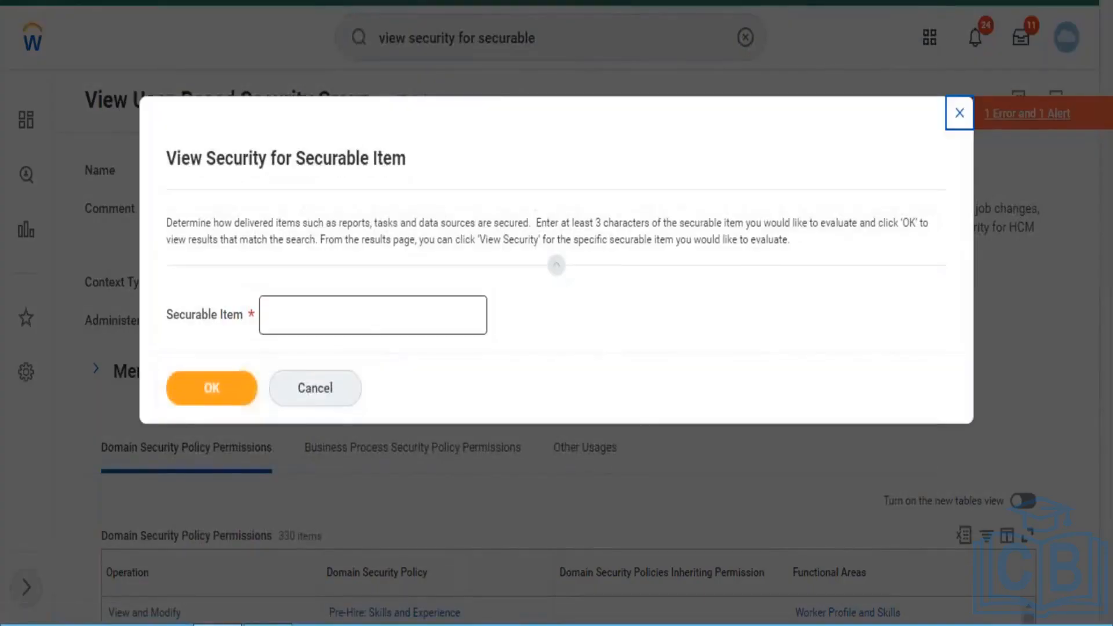
- Run the report with "campaign" as the securable item
{"action": "left_click", "coordinate": [377, 315]}
{"action": "type", "text": "campaign"}
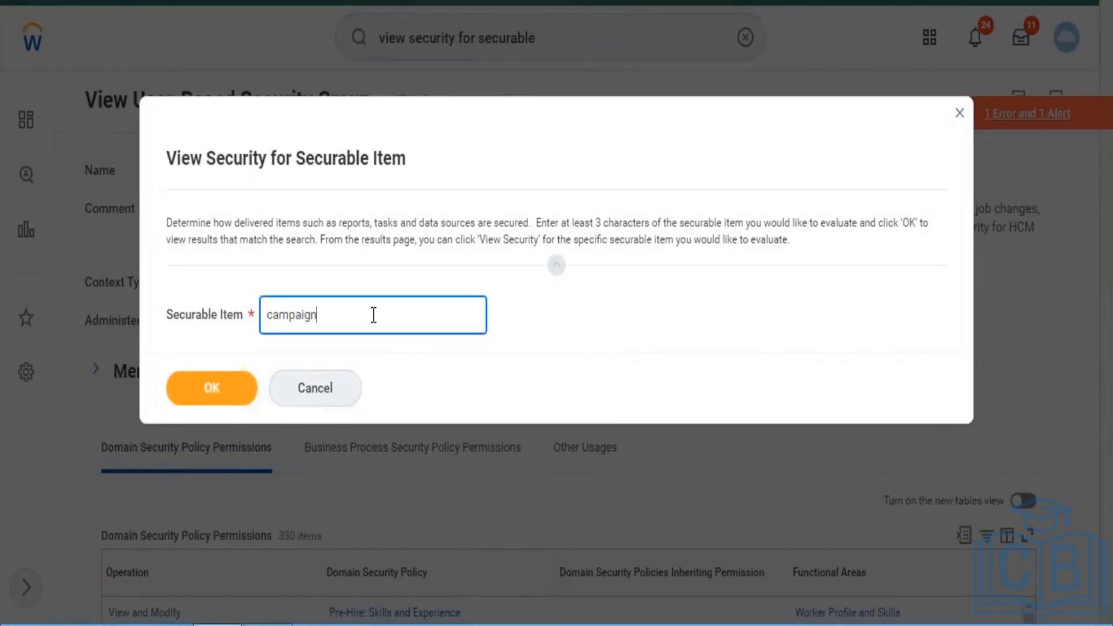
{"action": "left_click", "coordinate": [209, 398]}
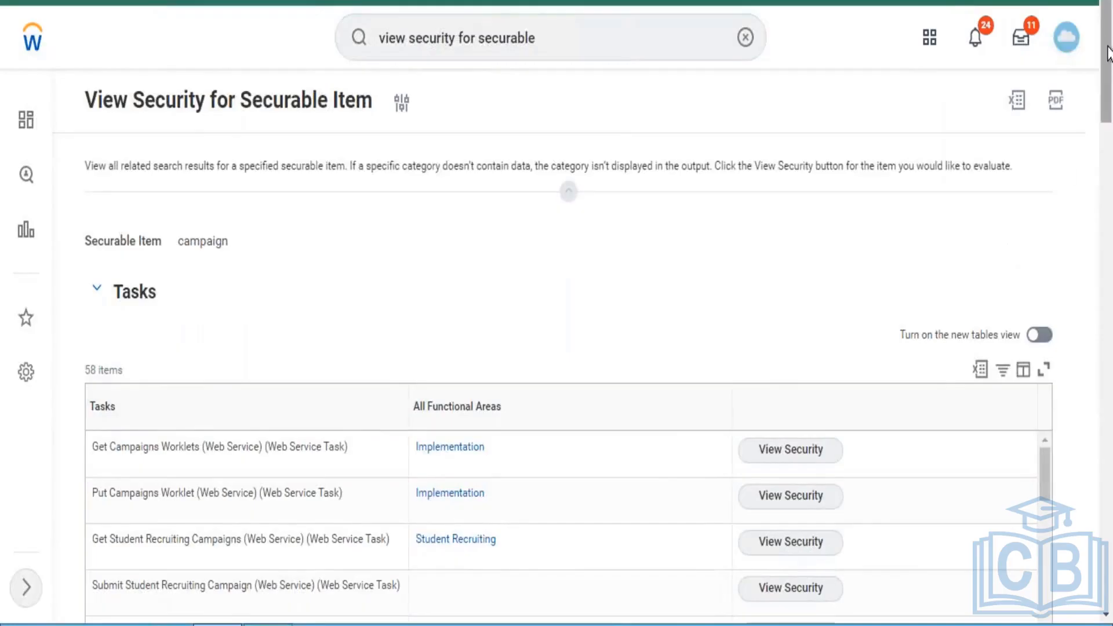
- Find the Create Campaign task in the Tasks results and view its security
{"action": "left_click_drag", "start_coordinate": [1108, 52], "coordinate": [1111, 103]}
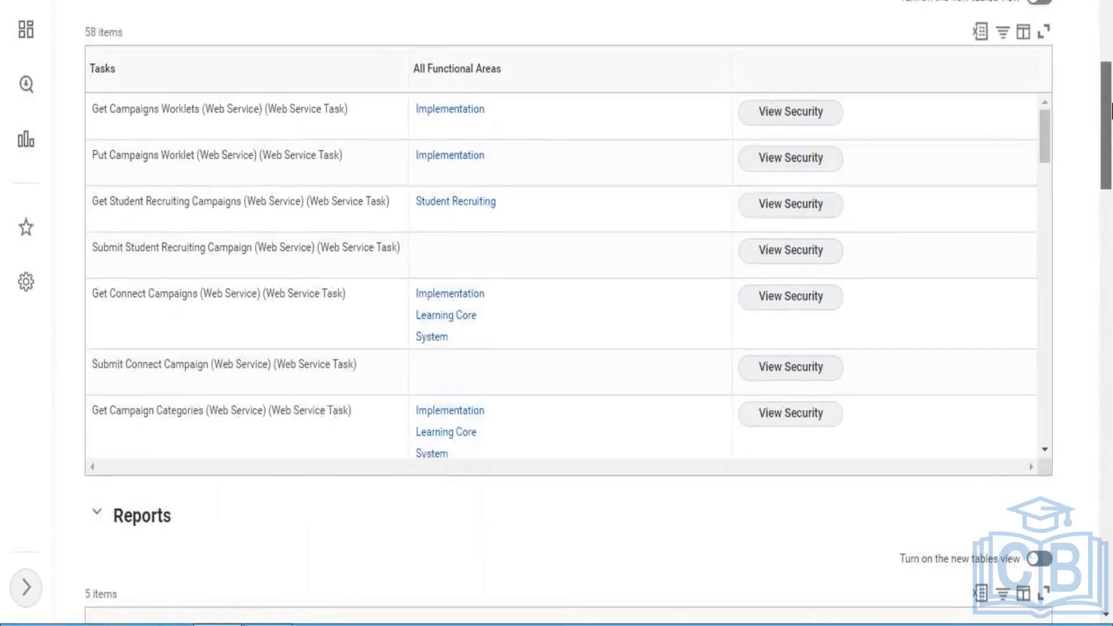
{"action": "left_click_drag", "start_coordinate": [1045, 127], "coordinate": [1045, 198]}
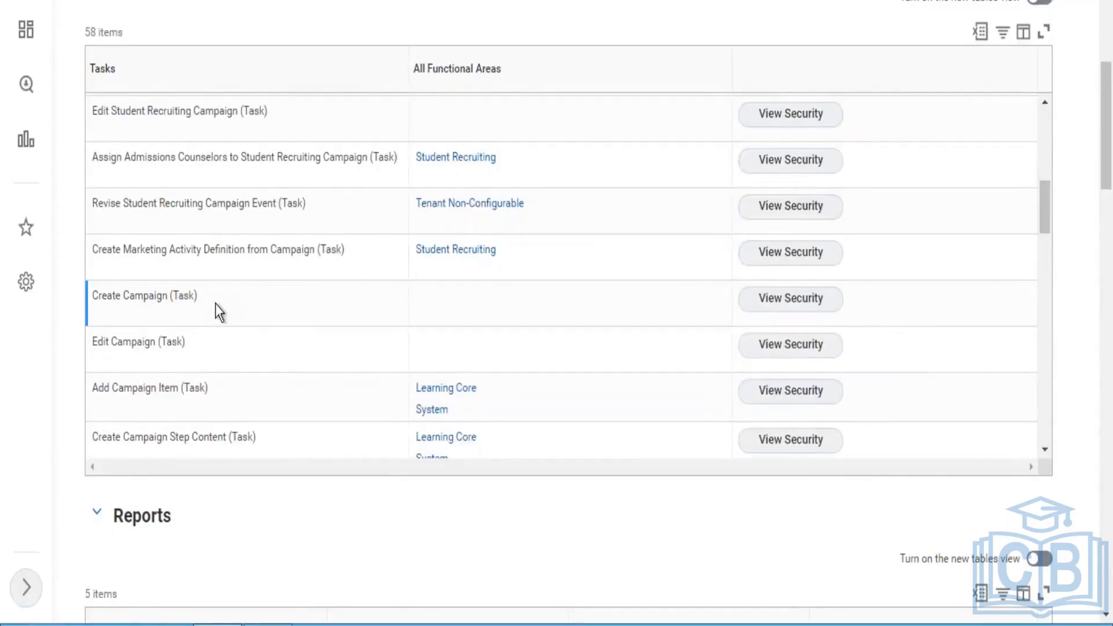
{"action": "mouse_move", "coordinate": [123, 301]}
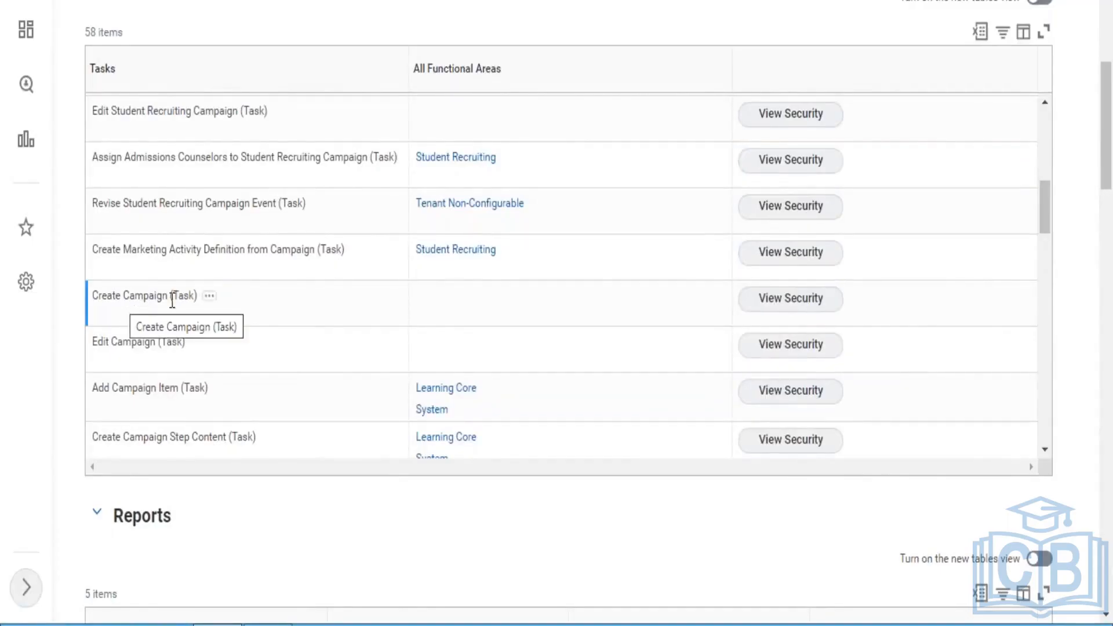
{"action": "left_click", "coordinate": [802, 309]}
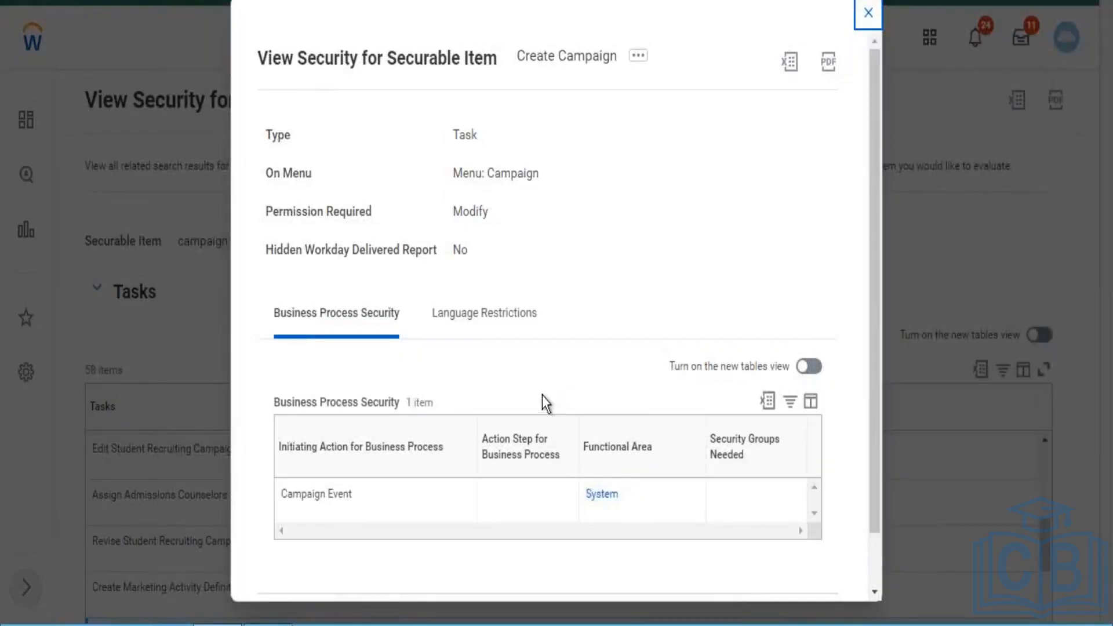
- Look through the related actions of the Campaign Event business process, and close the Create Campaign security details
{"action": "mouse_move", "coordinate": [336, 521]}
{"action": "left_click", "coordinate": [364, 495]}
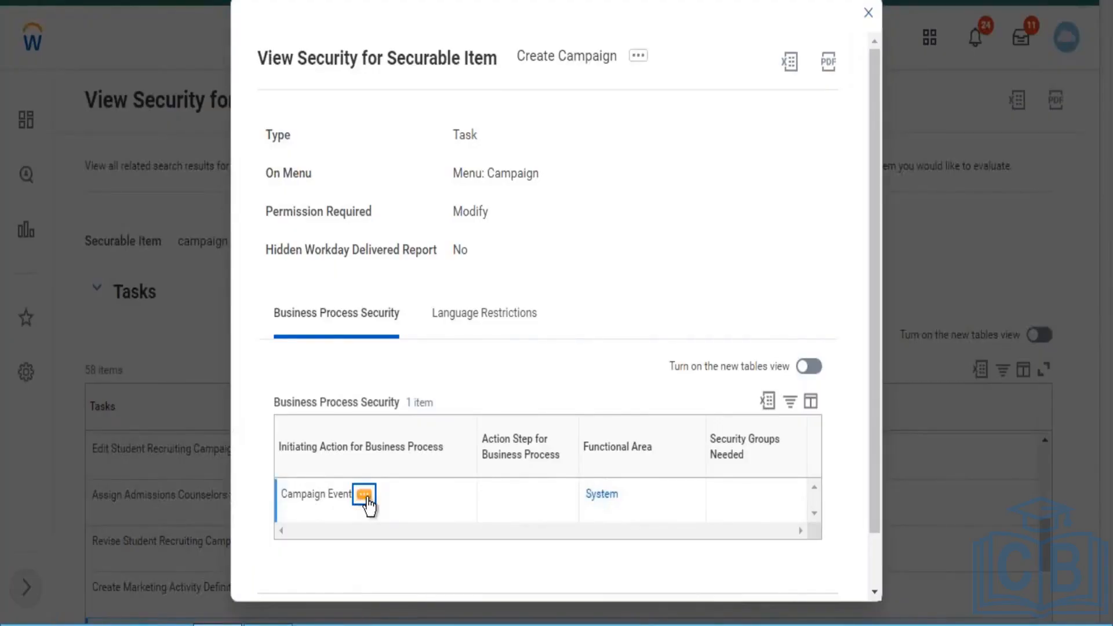
{"action": "left_click", "coordinate": [363, 496]}
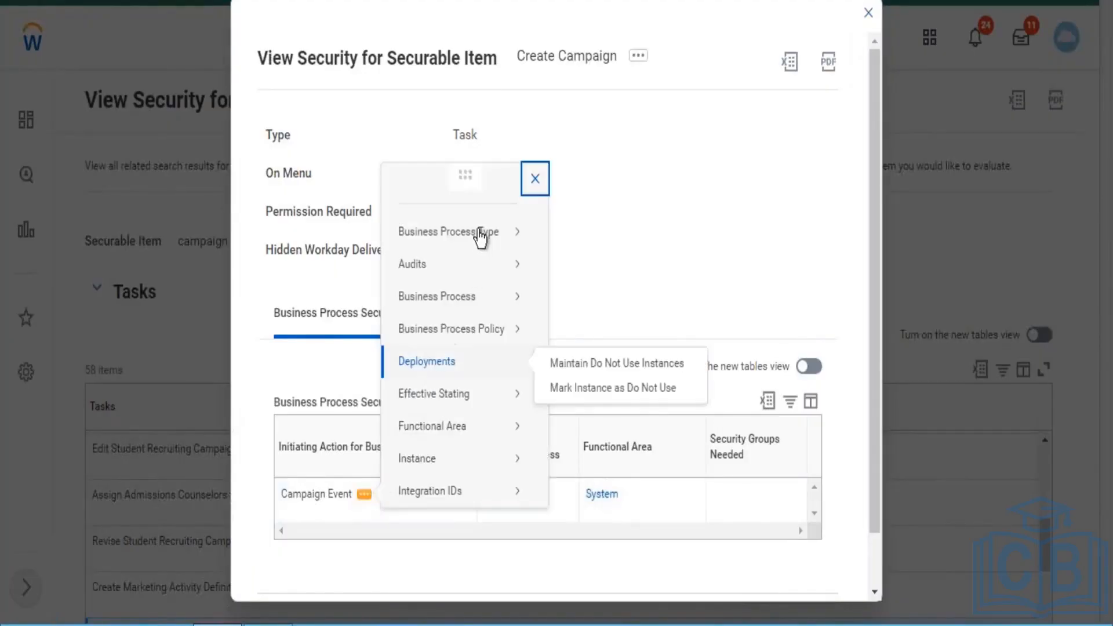
{"action": "mouse_move", "coordinate": [482, 235]}
{"action": "left_click", "coordinate": [648, 256]}
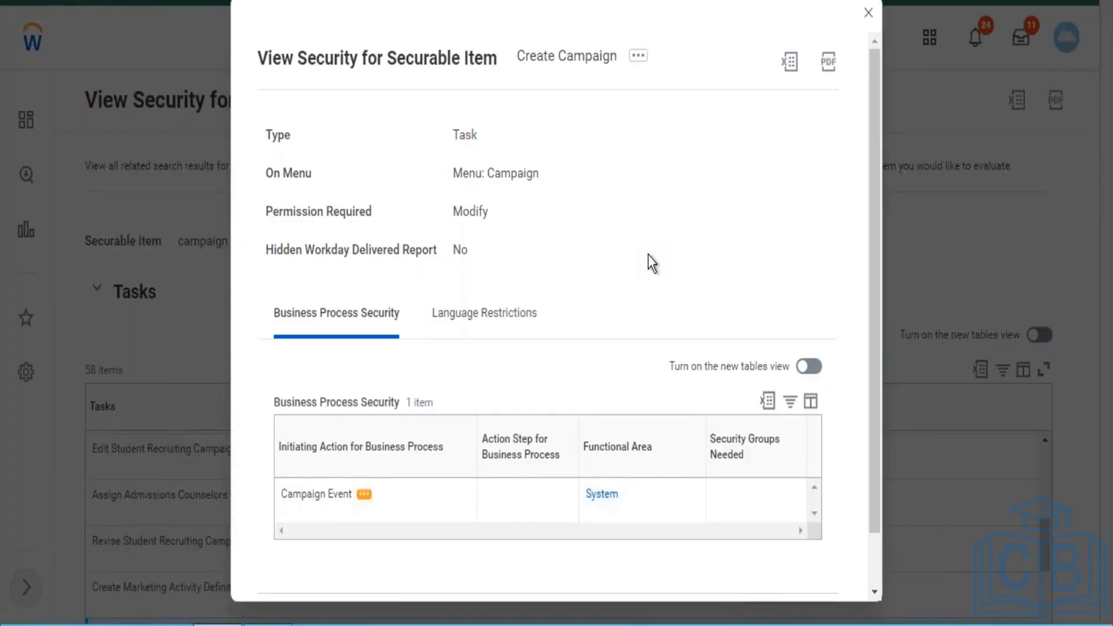
{"action": "left_click", "coordinate": [869, 14]}
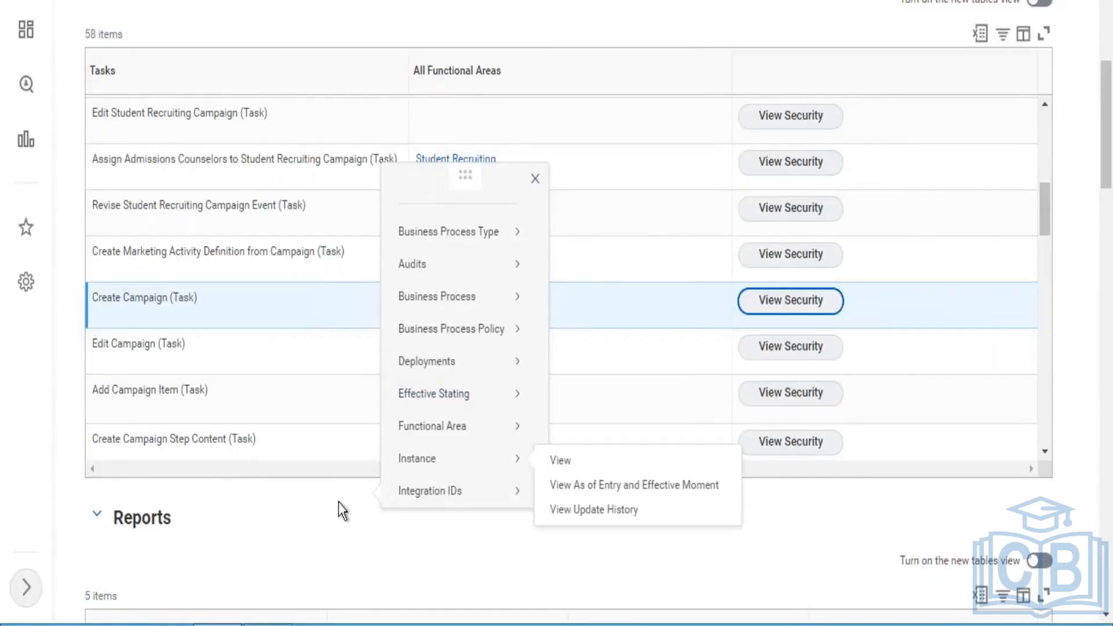
{"action": "left_click", "coordinate": [338, 503]}
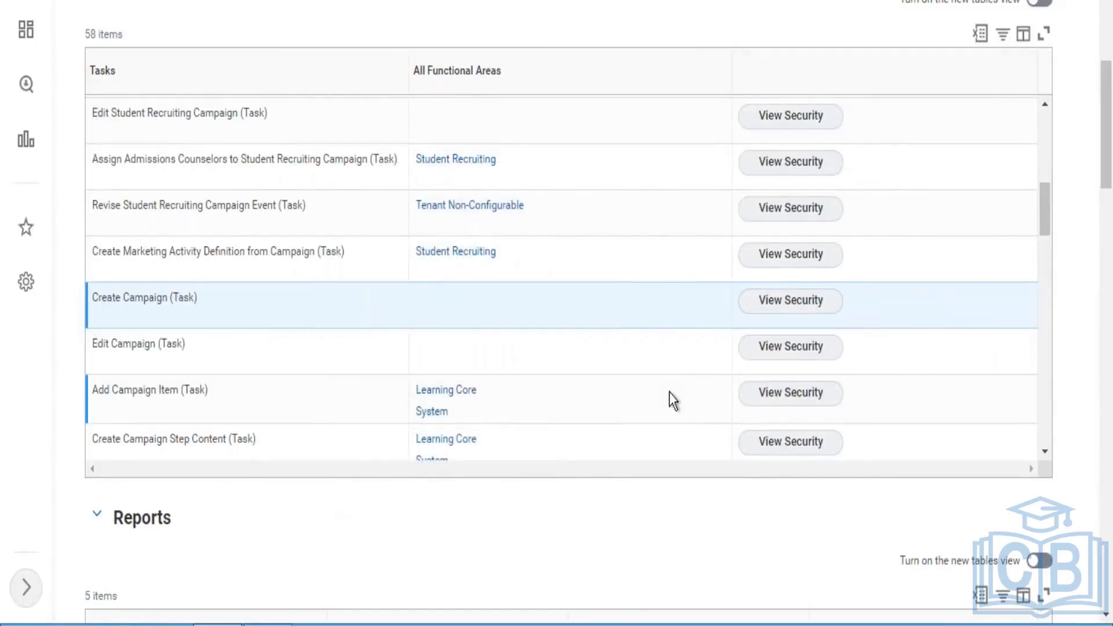
- View the security of the Edit Campaign task and review its Business Process Security table
{"action": "left_click", "coordinate": [1044, 449]}
{"action": "left_click", "coordinate": [1045, 449]}
{"action": "left_click", "coordinate": [1044, 450]}
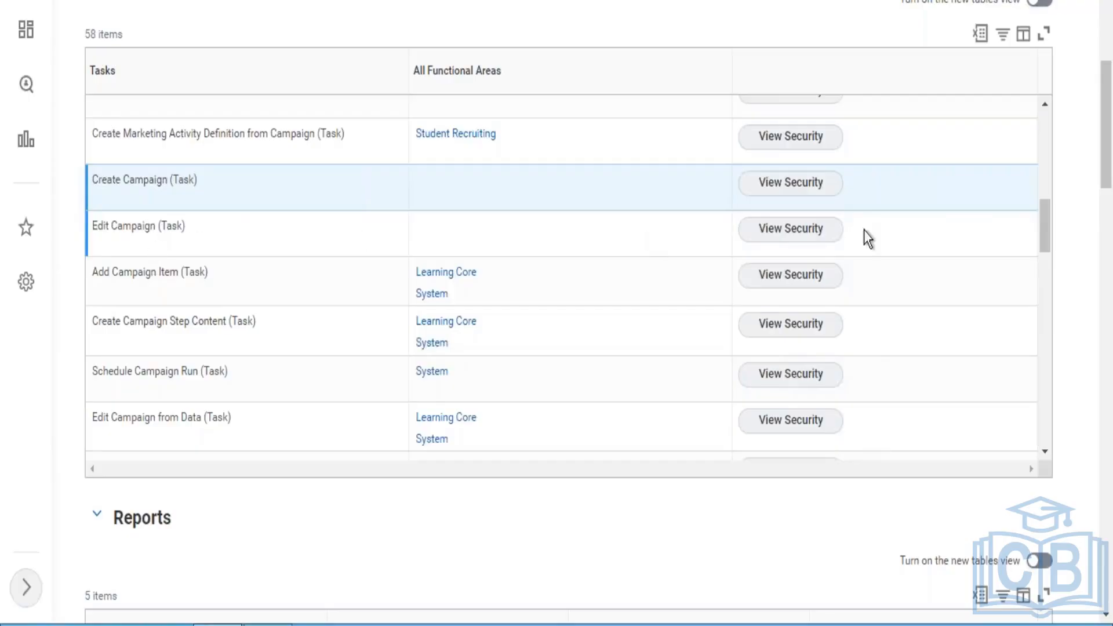
{"action": "left_click", "coordinate": [775, 235]}
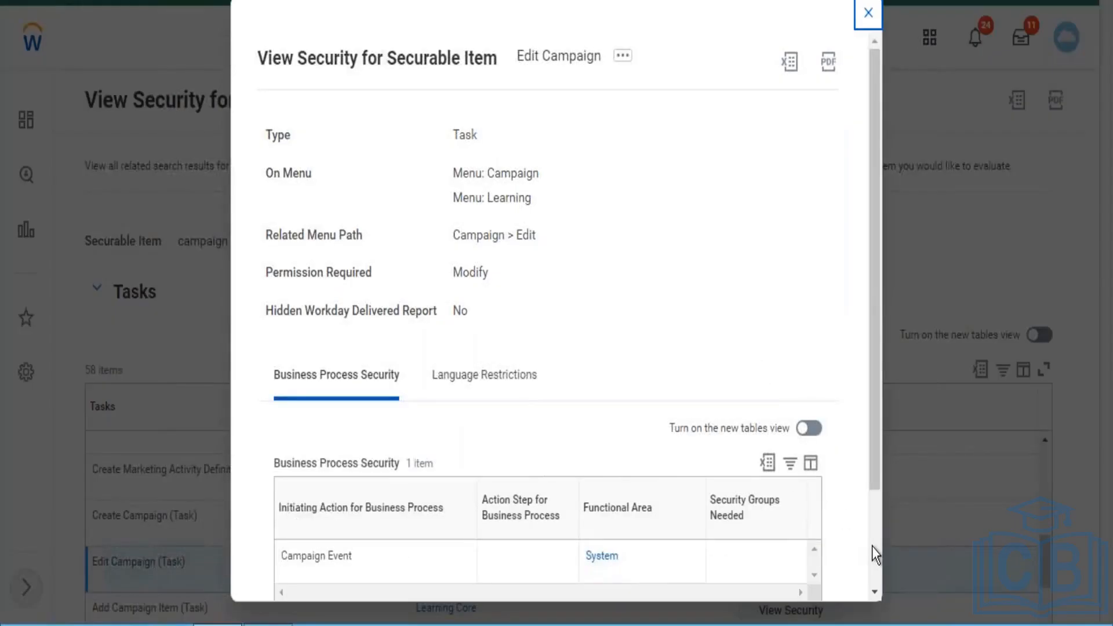
{"action": "scroll", "coordinate": [872, 546], "scroll_direction": "down", "scroll_amount": 2}
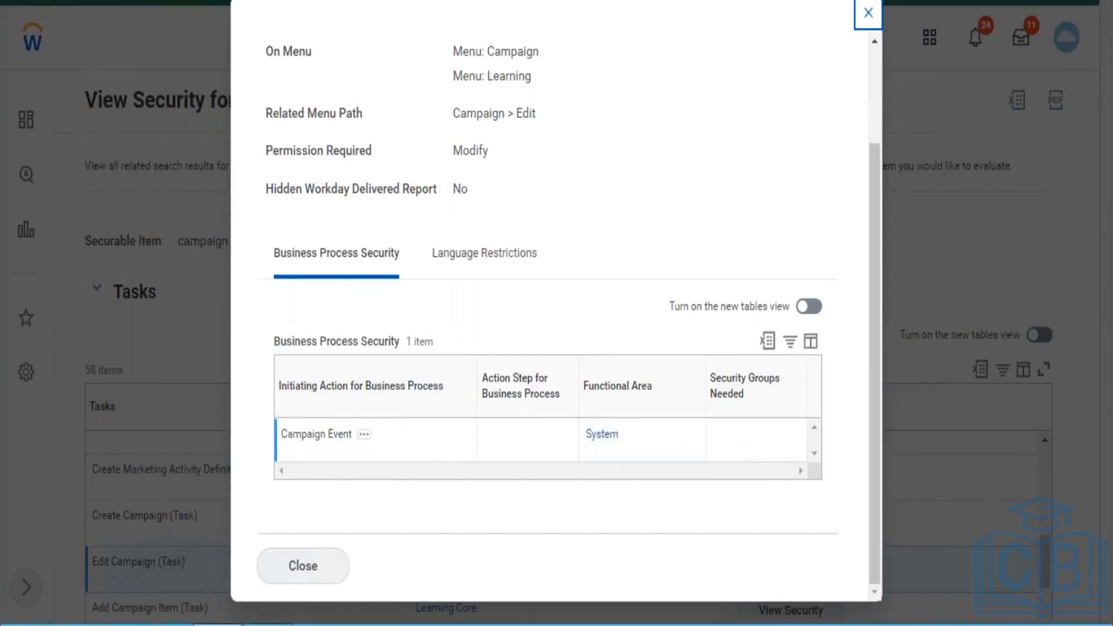
- Open the Campaign Event business process security policy for editing from its related actions, and leave for the home page without saving
{"action": "left_click", "coordinate": [364, 434]}
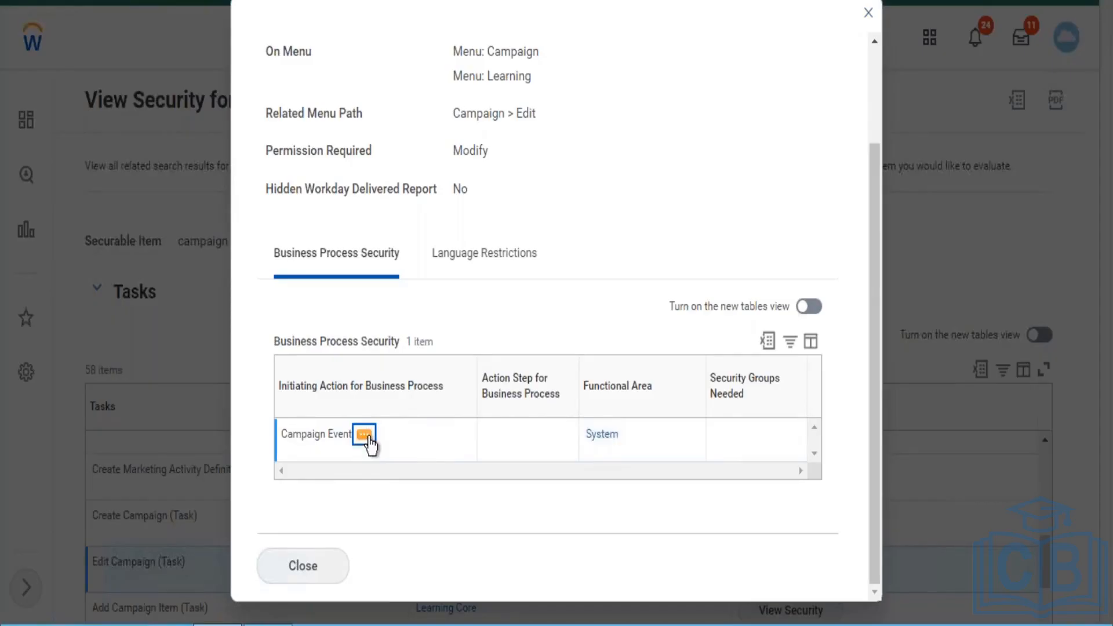
{"action": "left_click", "coordinate": [363, 435]}
{"action": "mouse_move", "coordinate": [456, 247]}
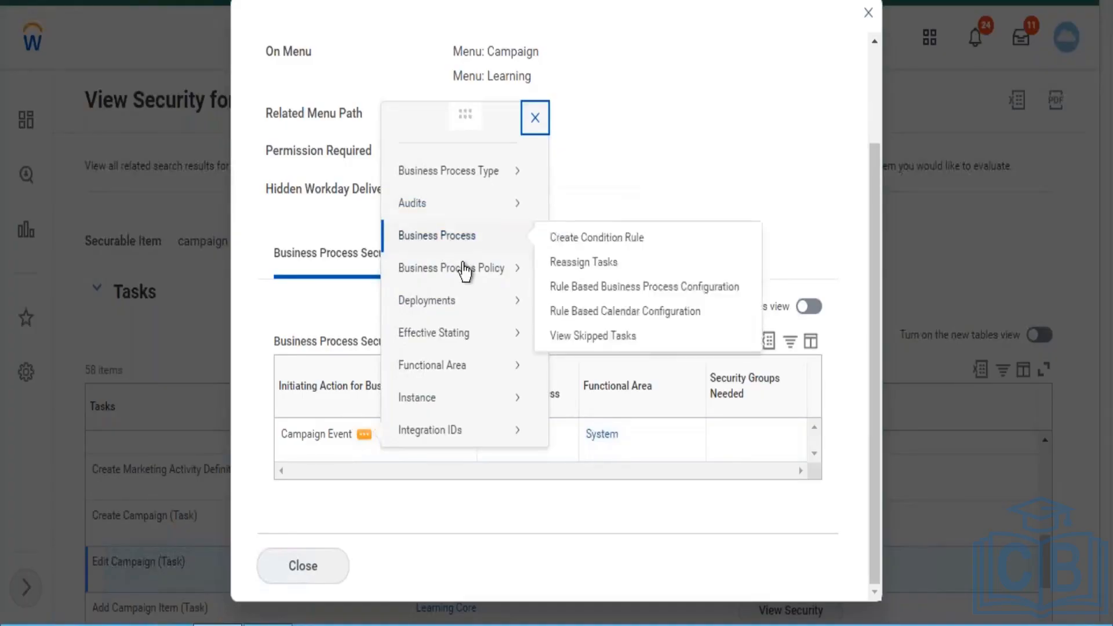
{"action": "mouse_move", "coordinate": [465, 268]}
{"action": "left_click", "coordinate": [557, 296]}
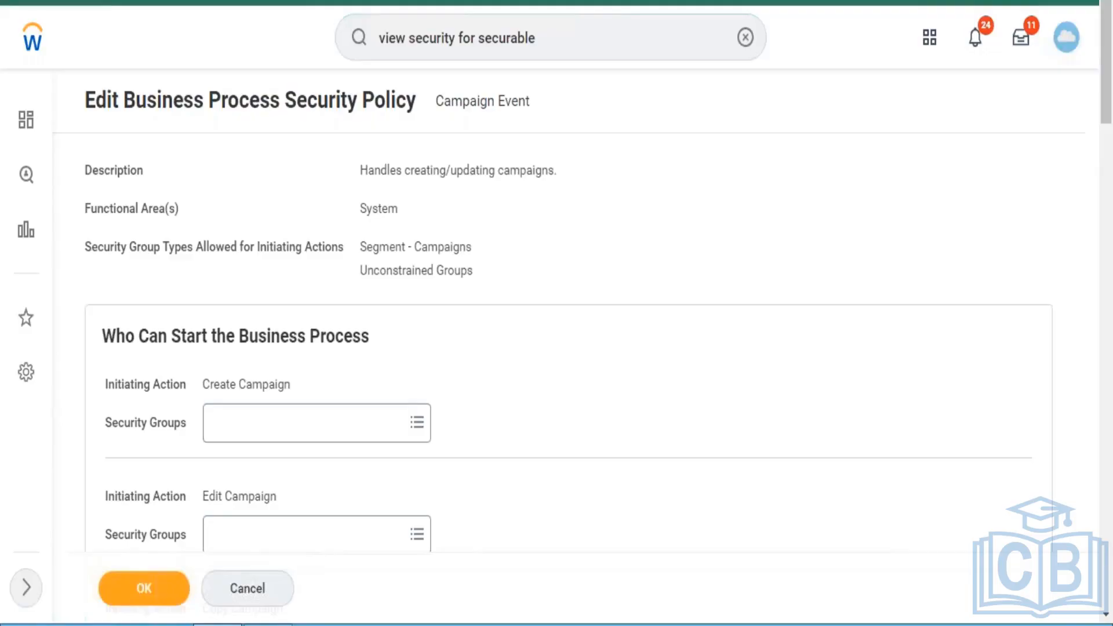
{"action": "left_click", "coordinate": [31, 49]}
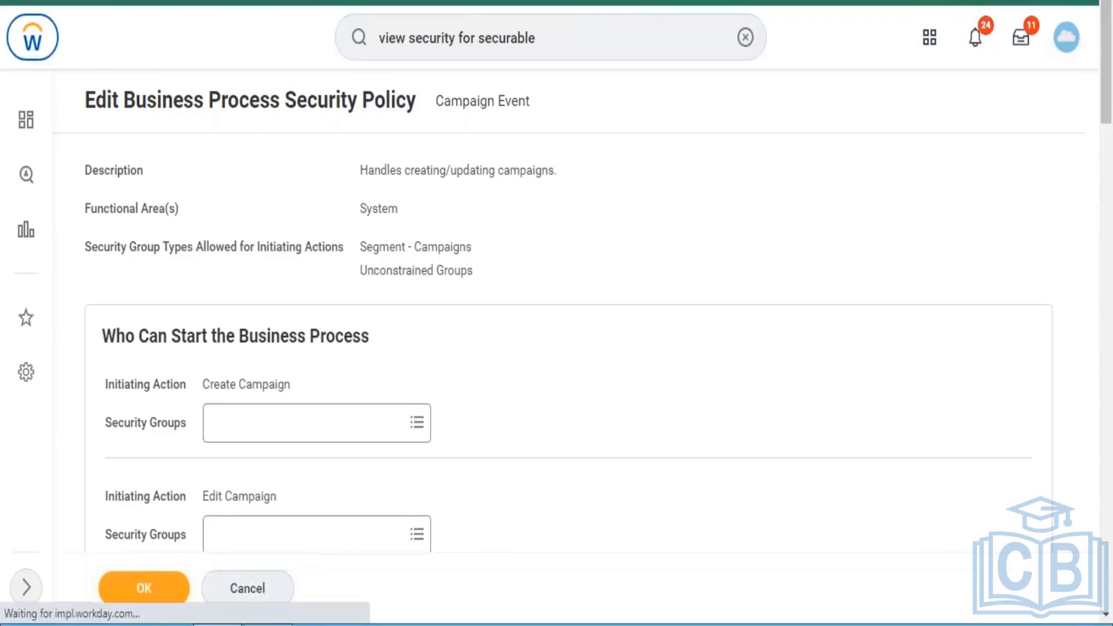